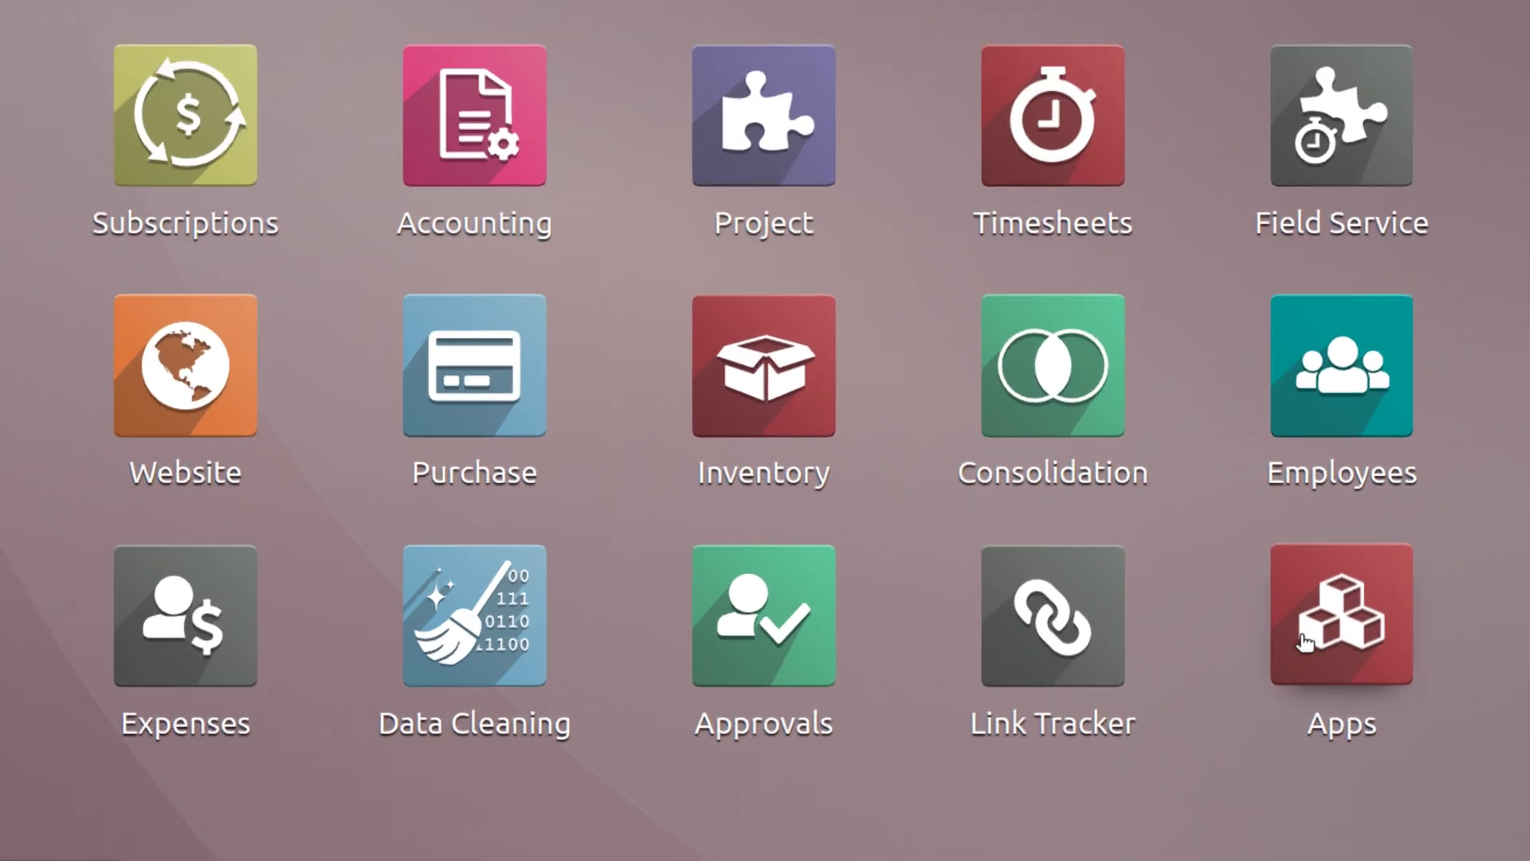
Search all Apps for 'reseller' to confirm the three reseller modules are installed
left_click(1305, 643)
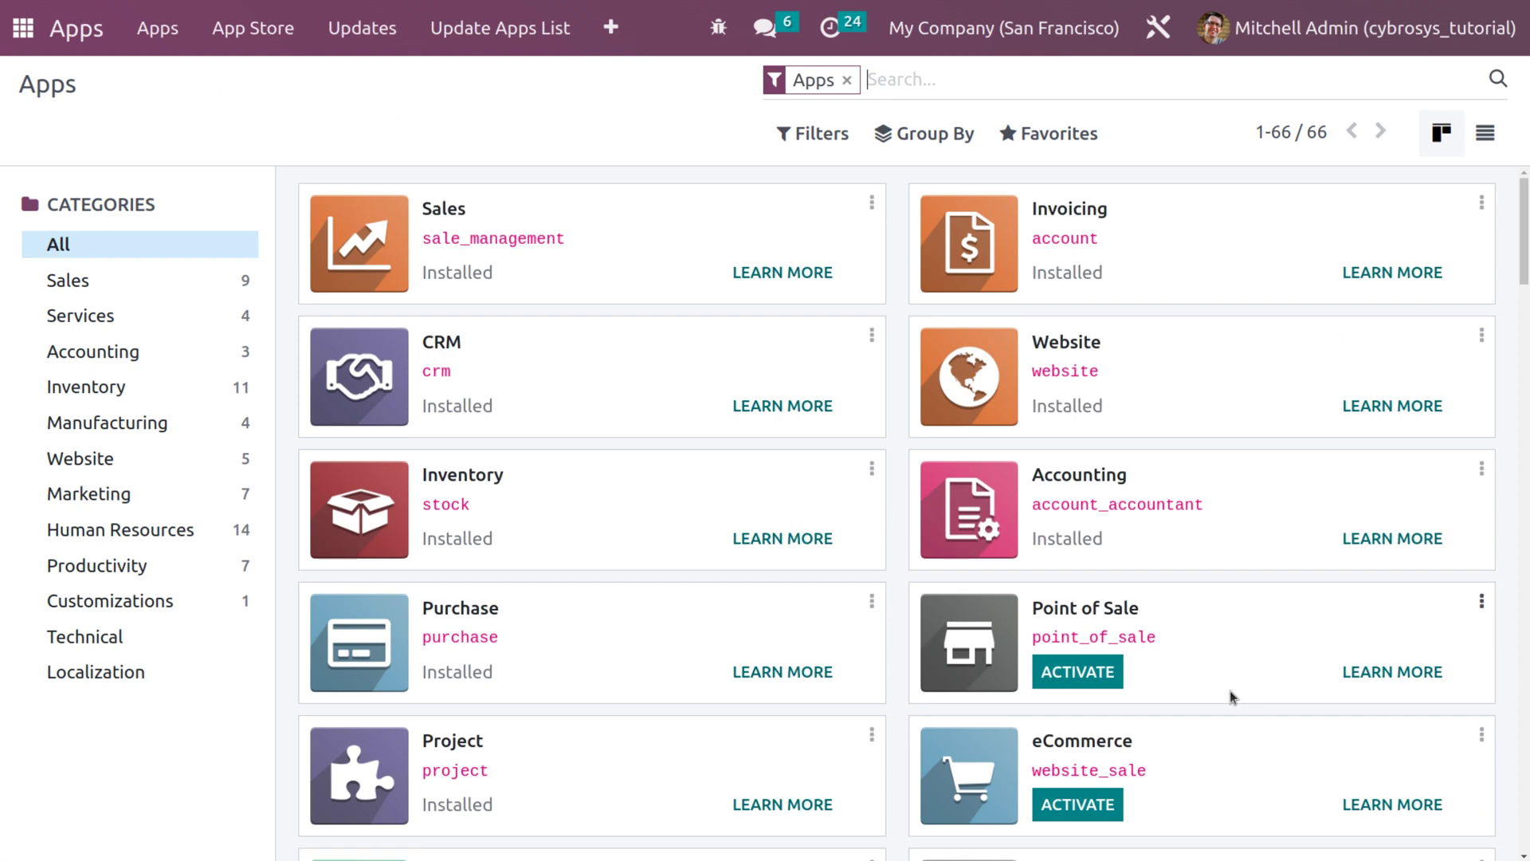
left_click(845, 80)
type("reseller")
key("Return")
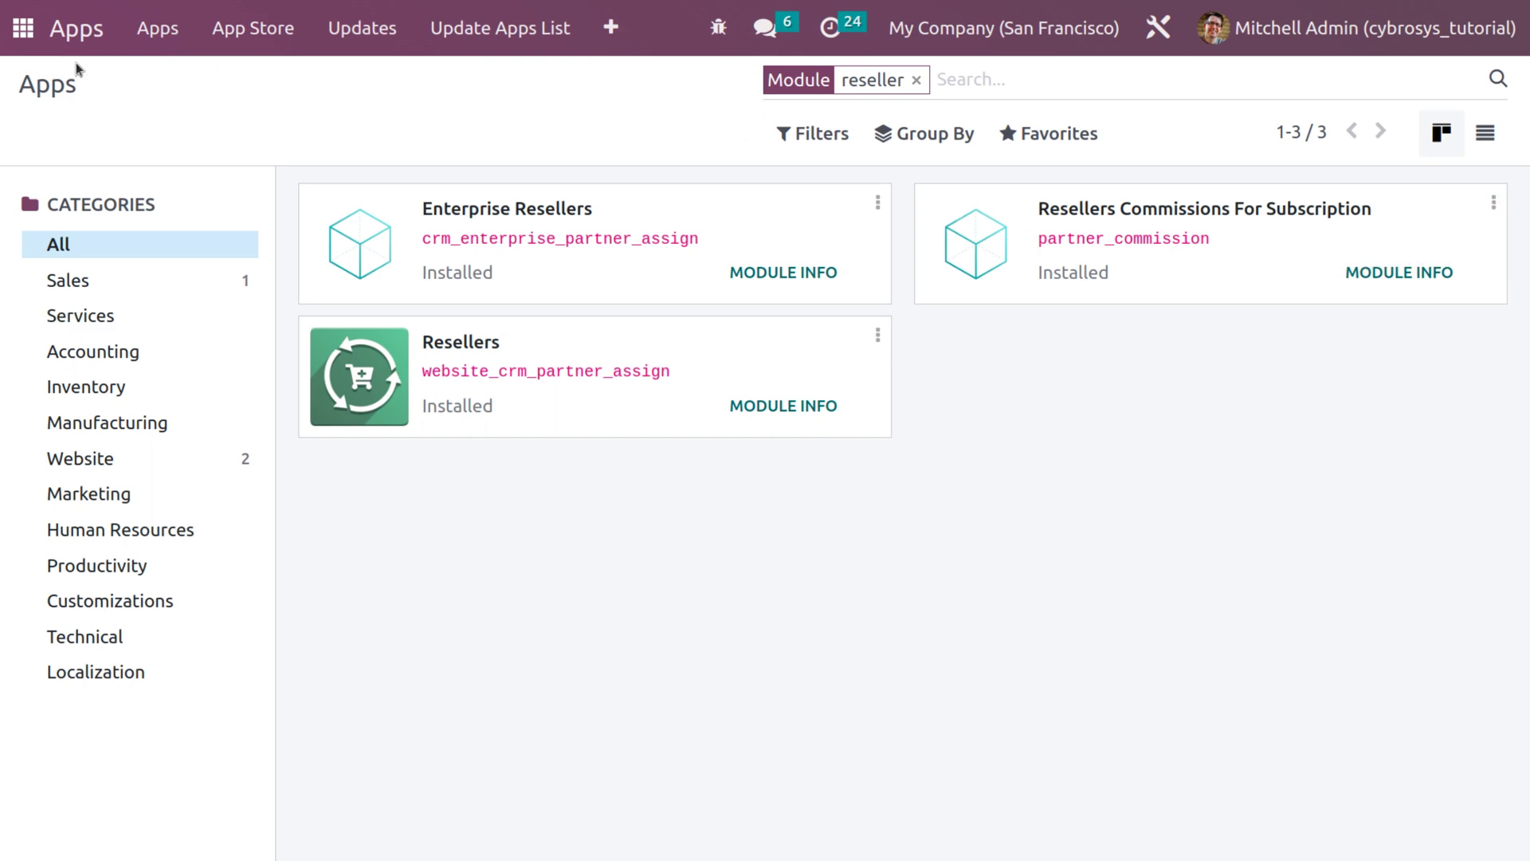
Go to the CRM app from the home menu and show its Configuration menu
left_click(23, 28)
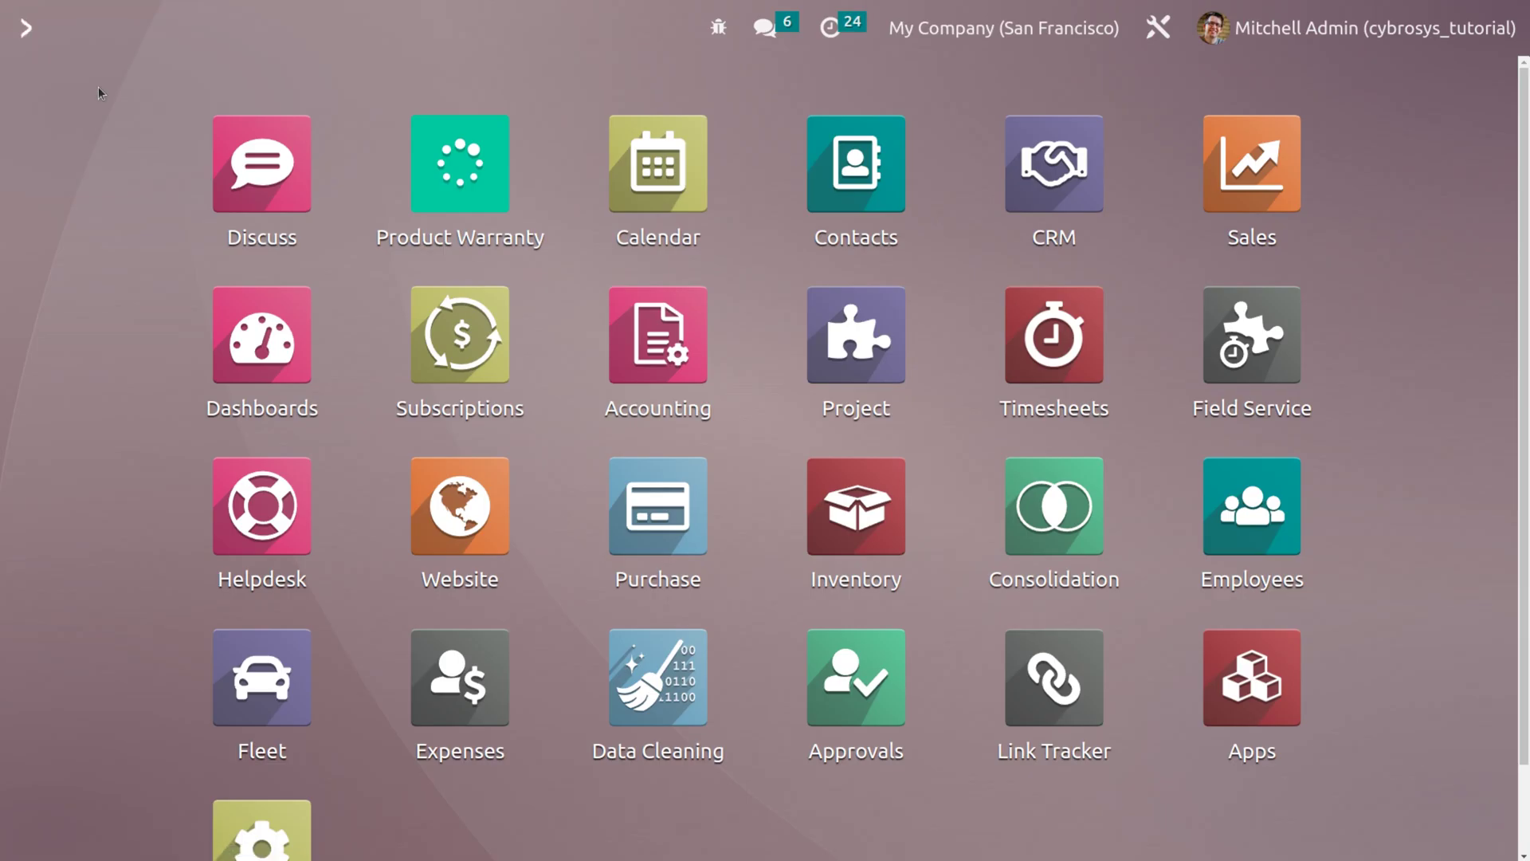
type("crm")
key("Return")
left_click(339, 27)
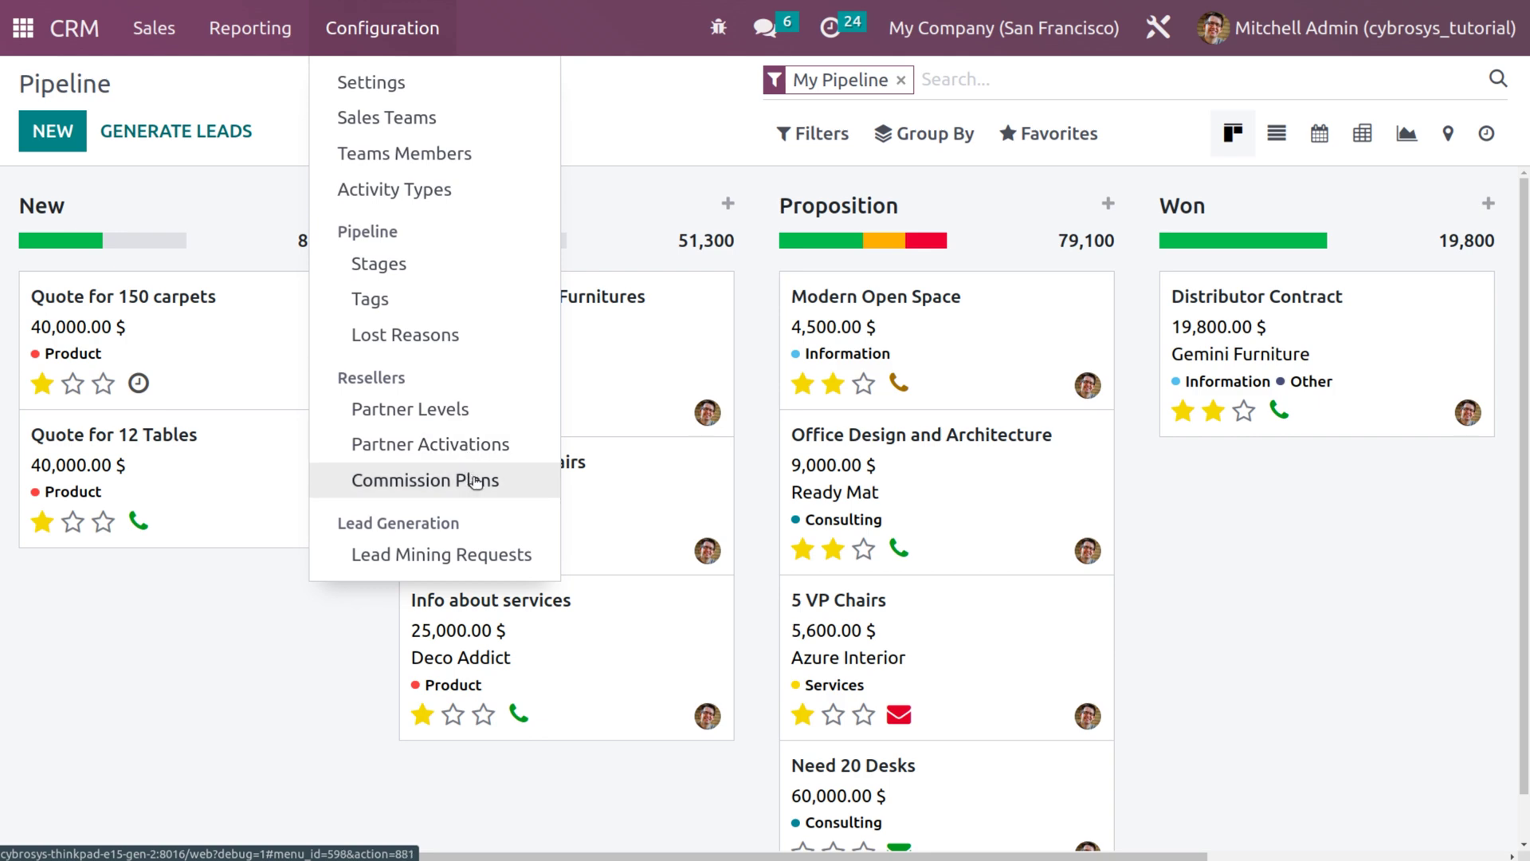
Review Partners Commissions in CRM Settings, keeping the automatic PO frequency at Monthly
left_click(438, 96)
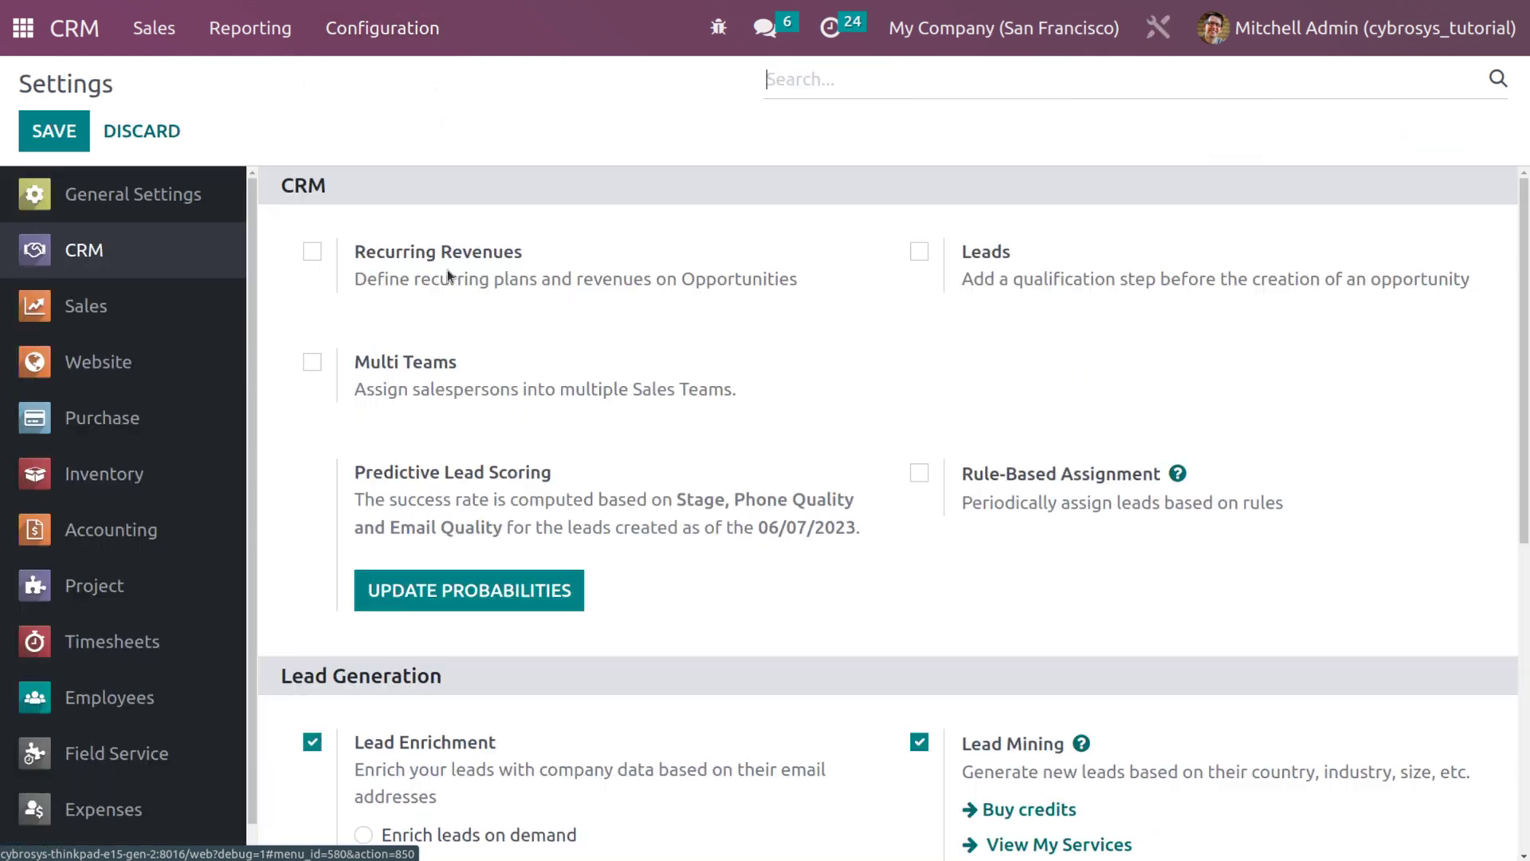
scroll(510, 542, "down", 7)
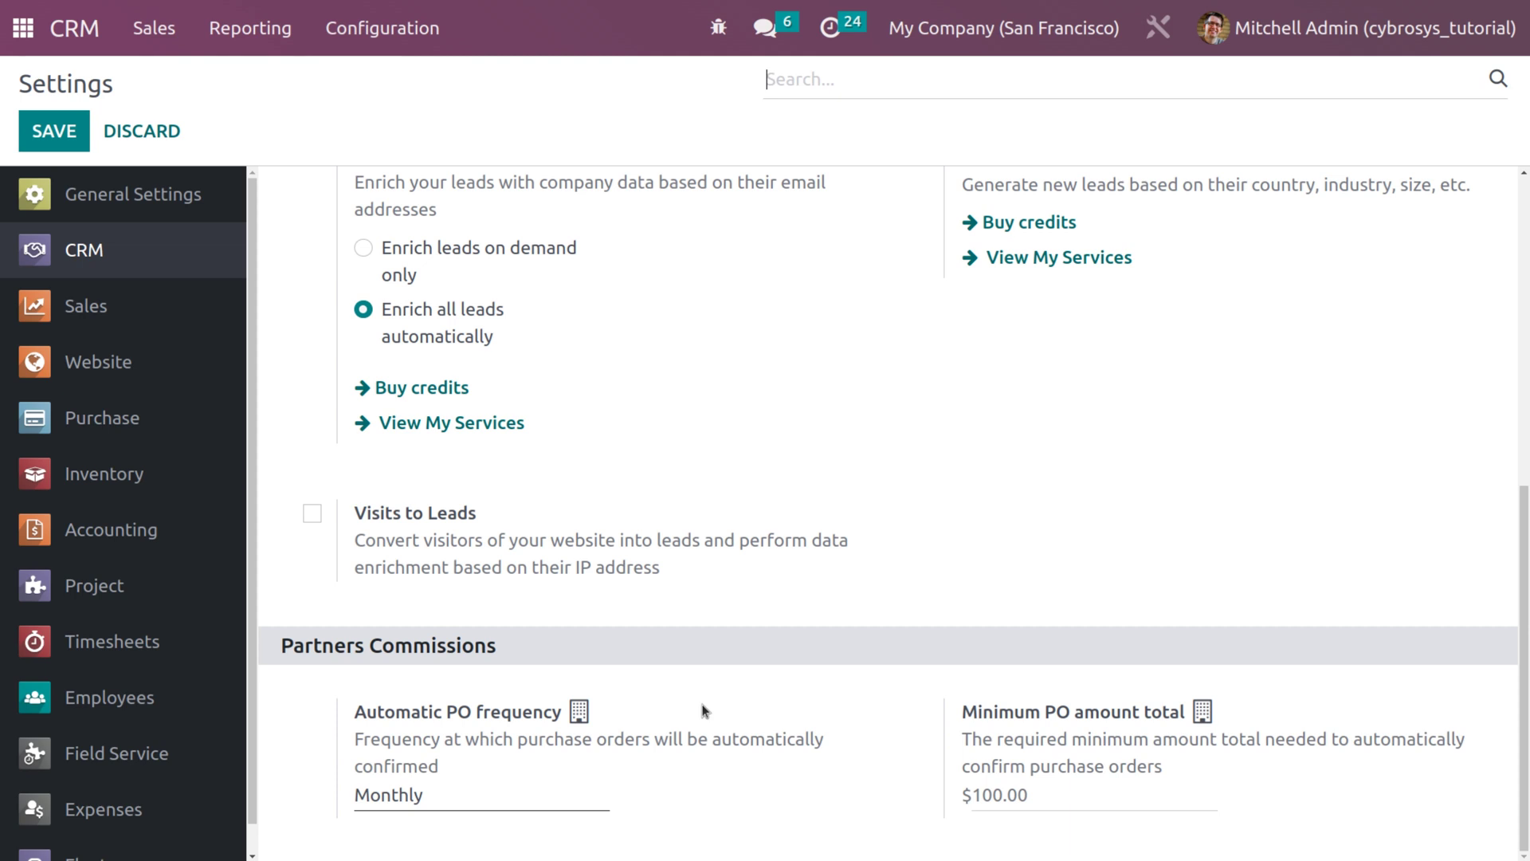
left_click(487, 797)
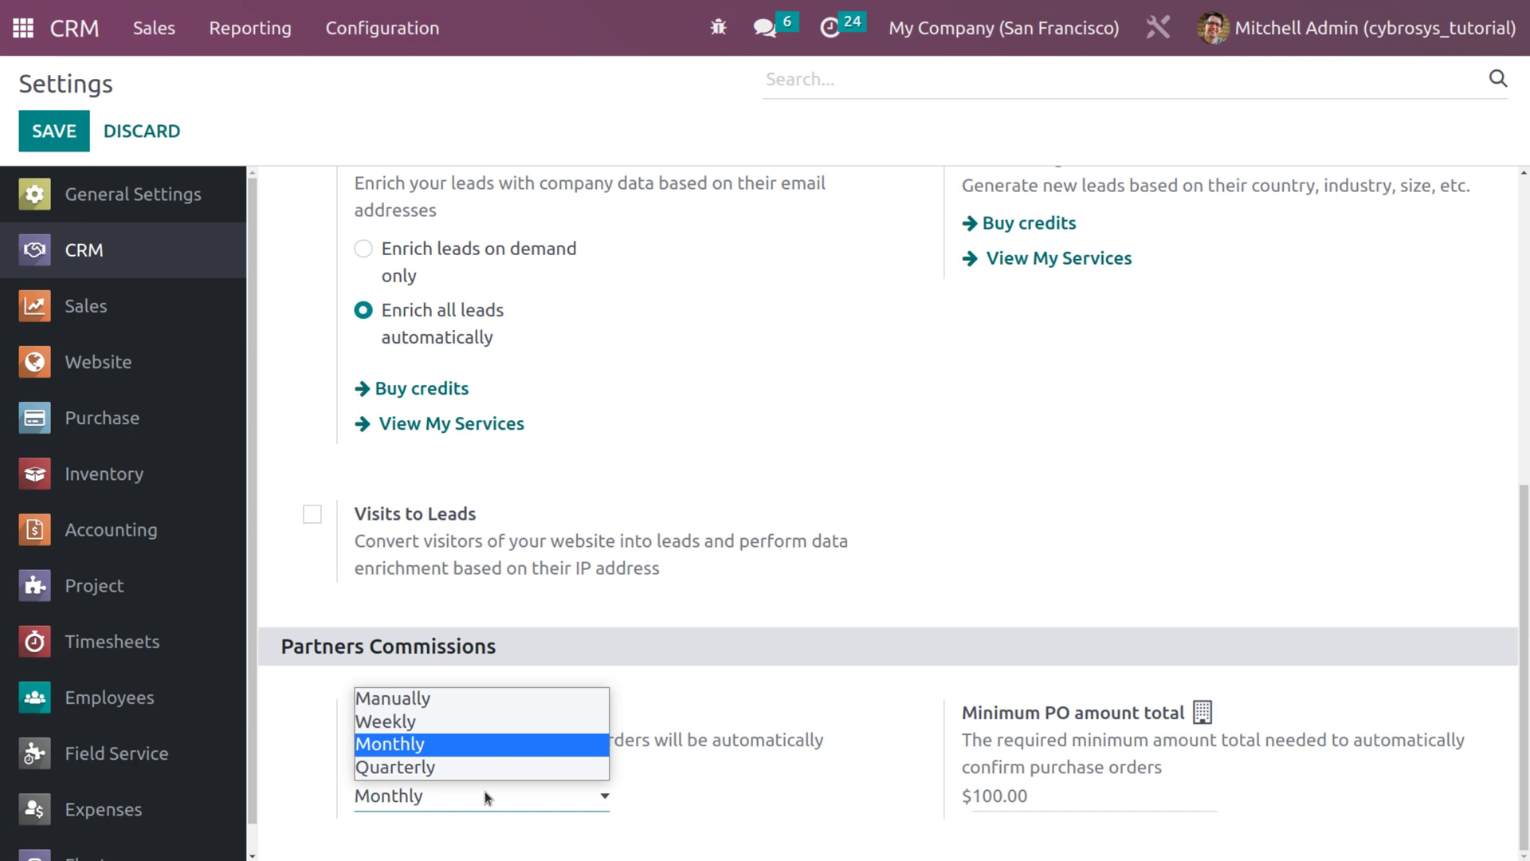
left_click(871, 693)
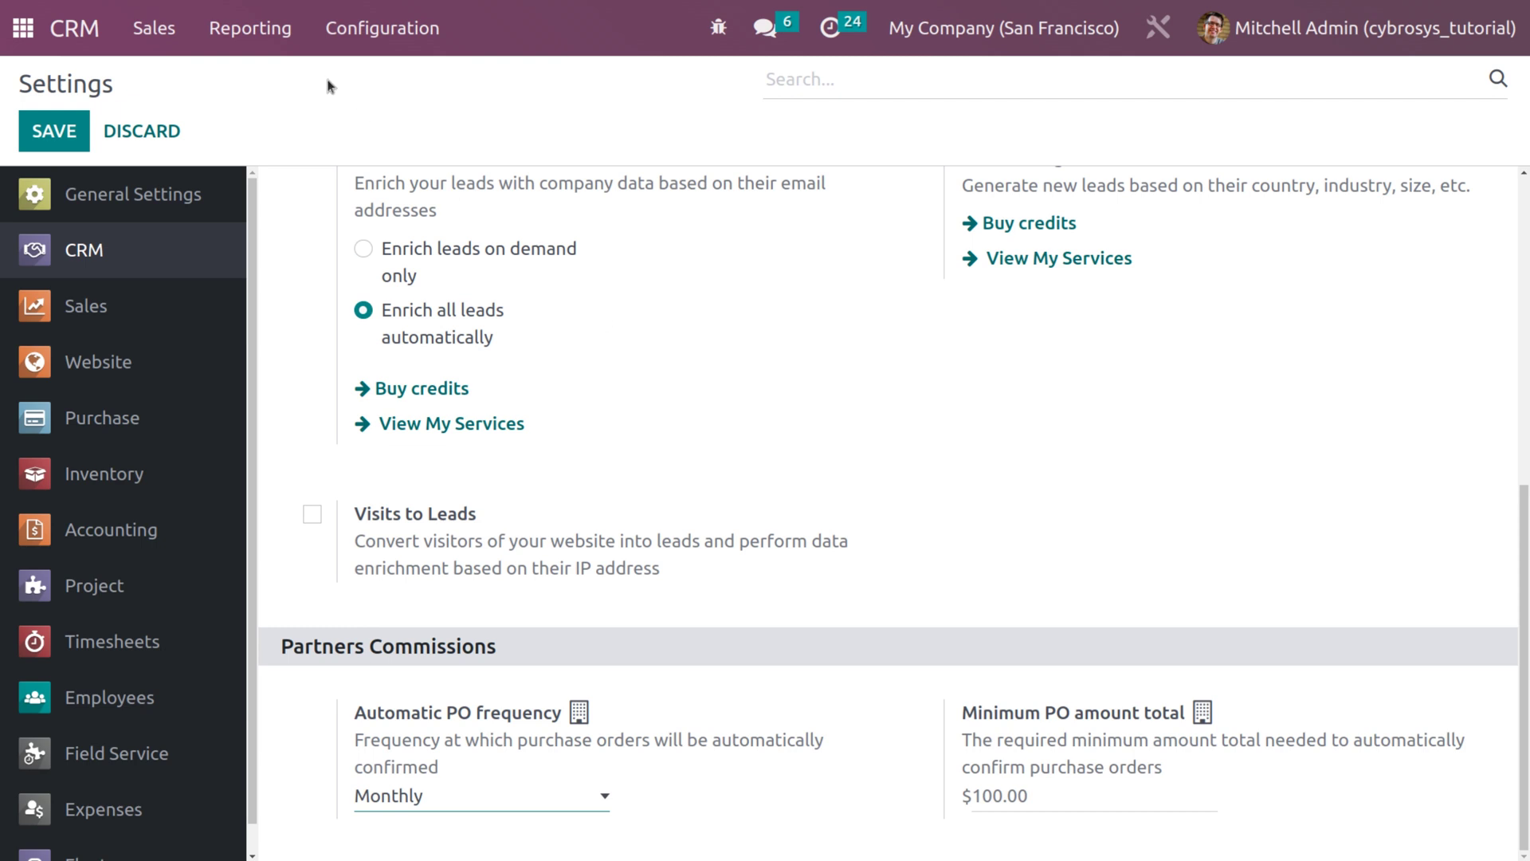
left_click(375, 35)
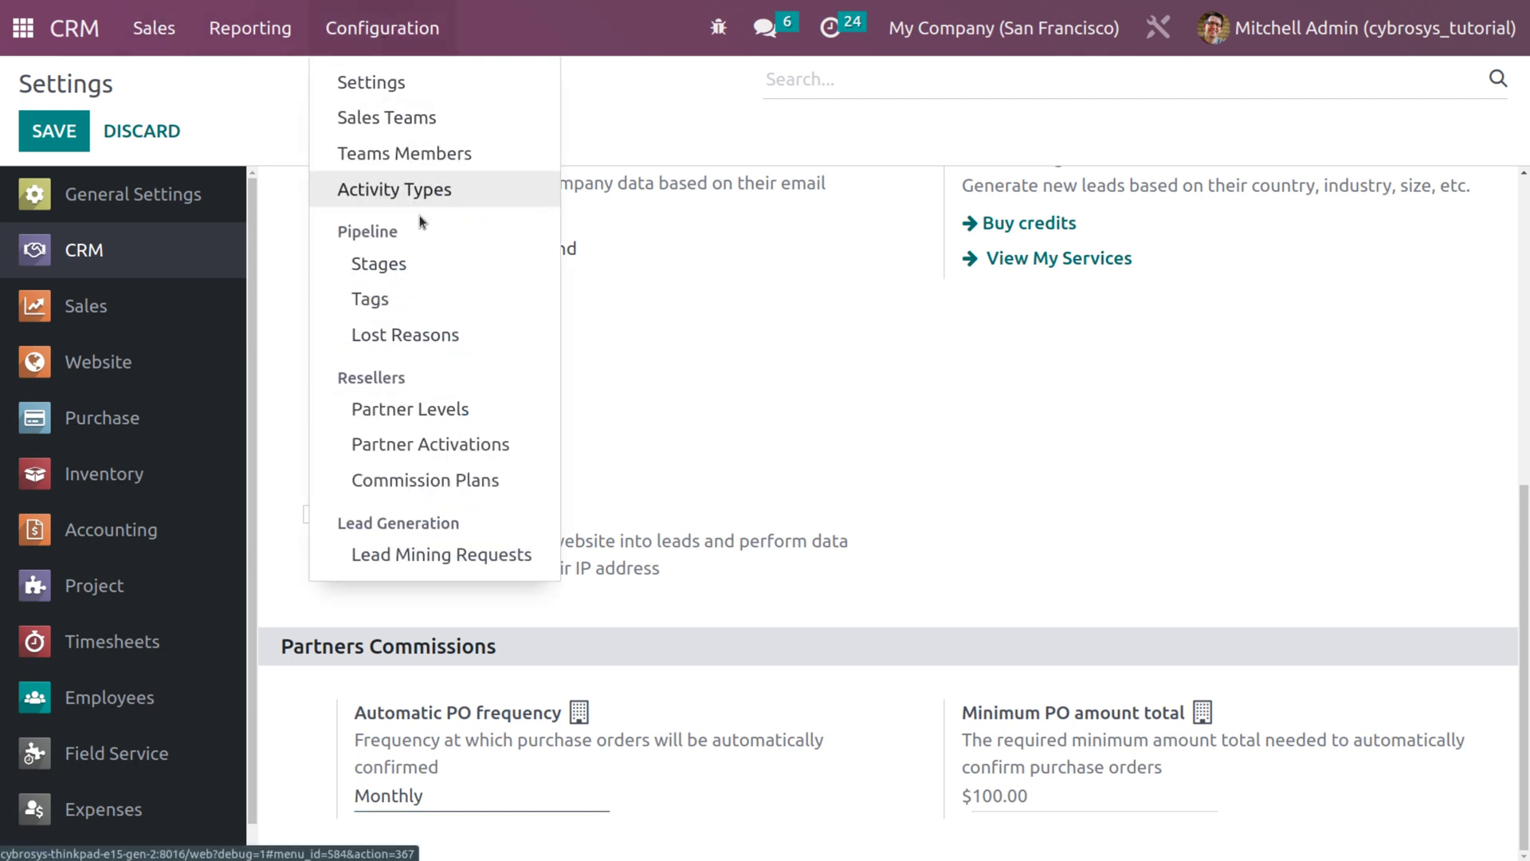
Create a commission plan named '20% commission' and check its Commission default product
left_click(445, 481)
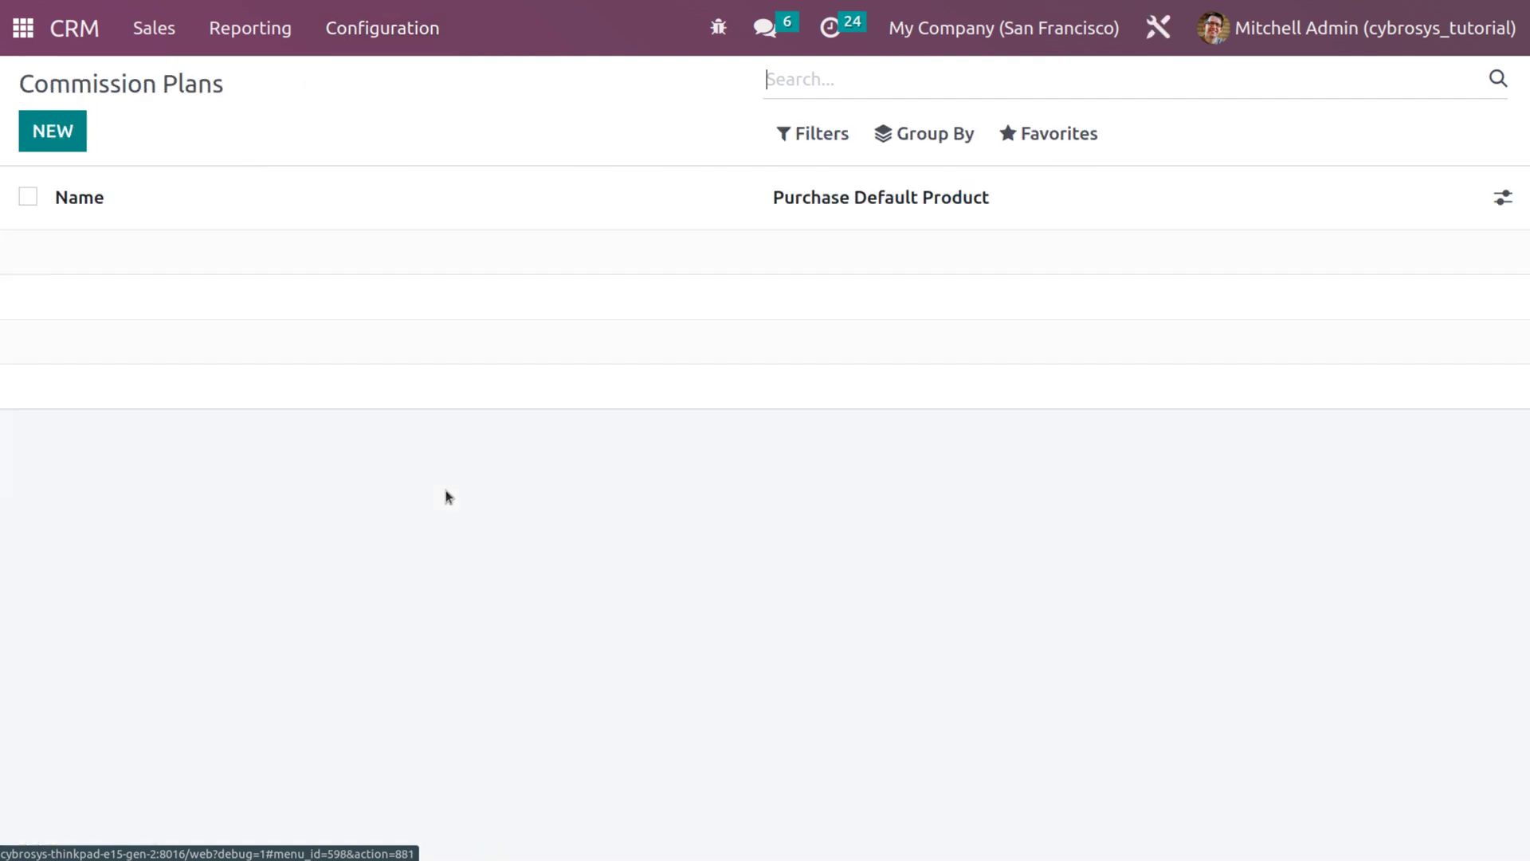
left_click(53, 132)
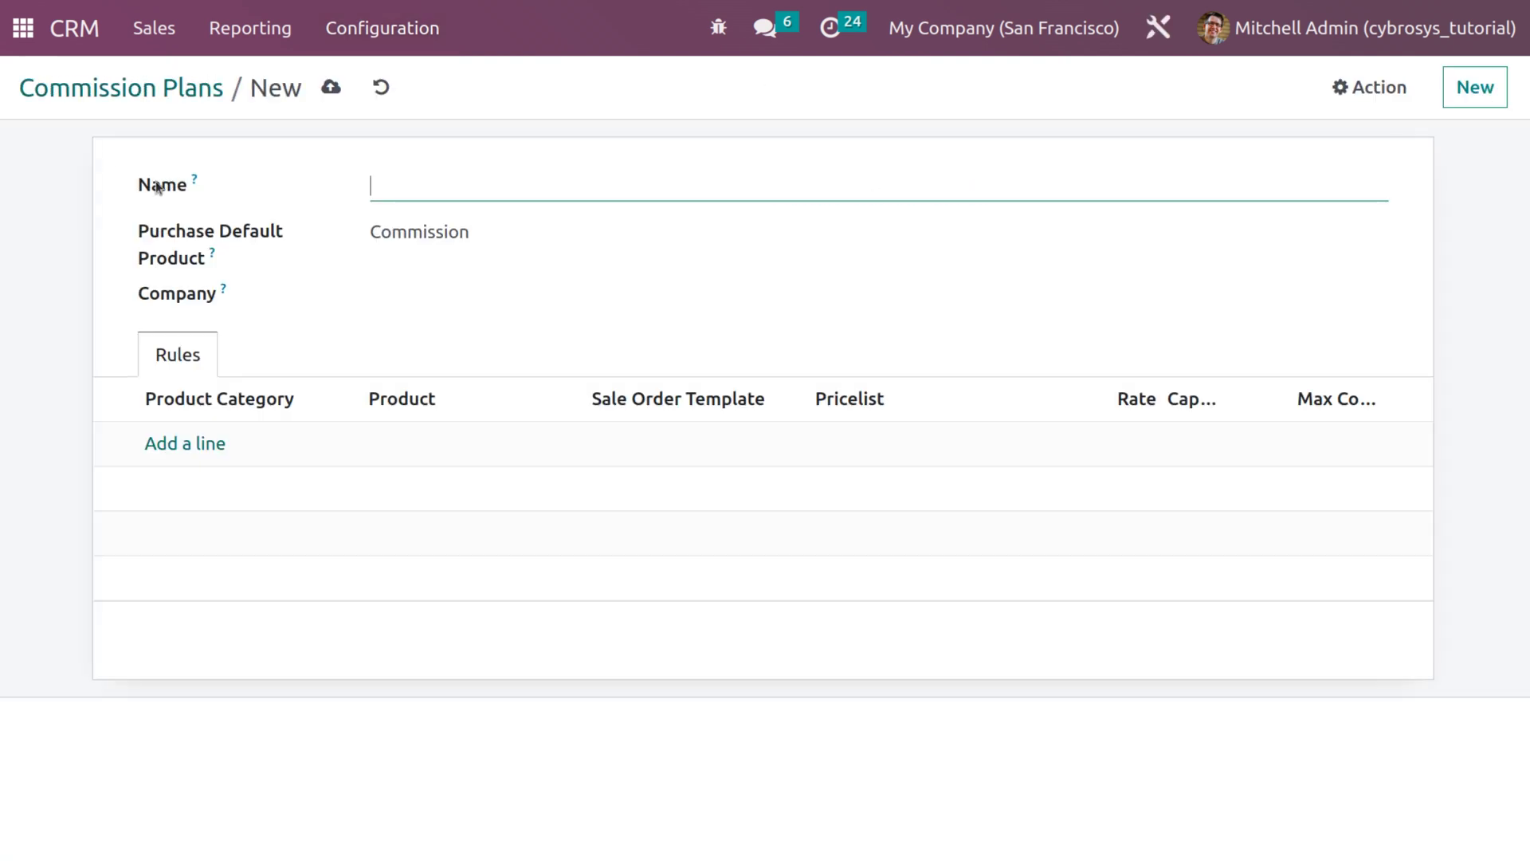
type("20% commiss")
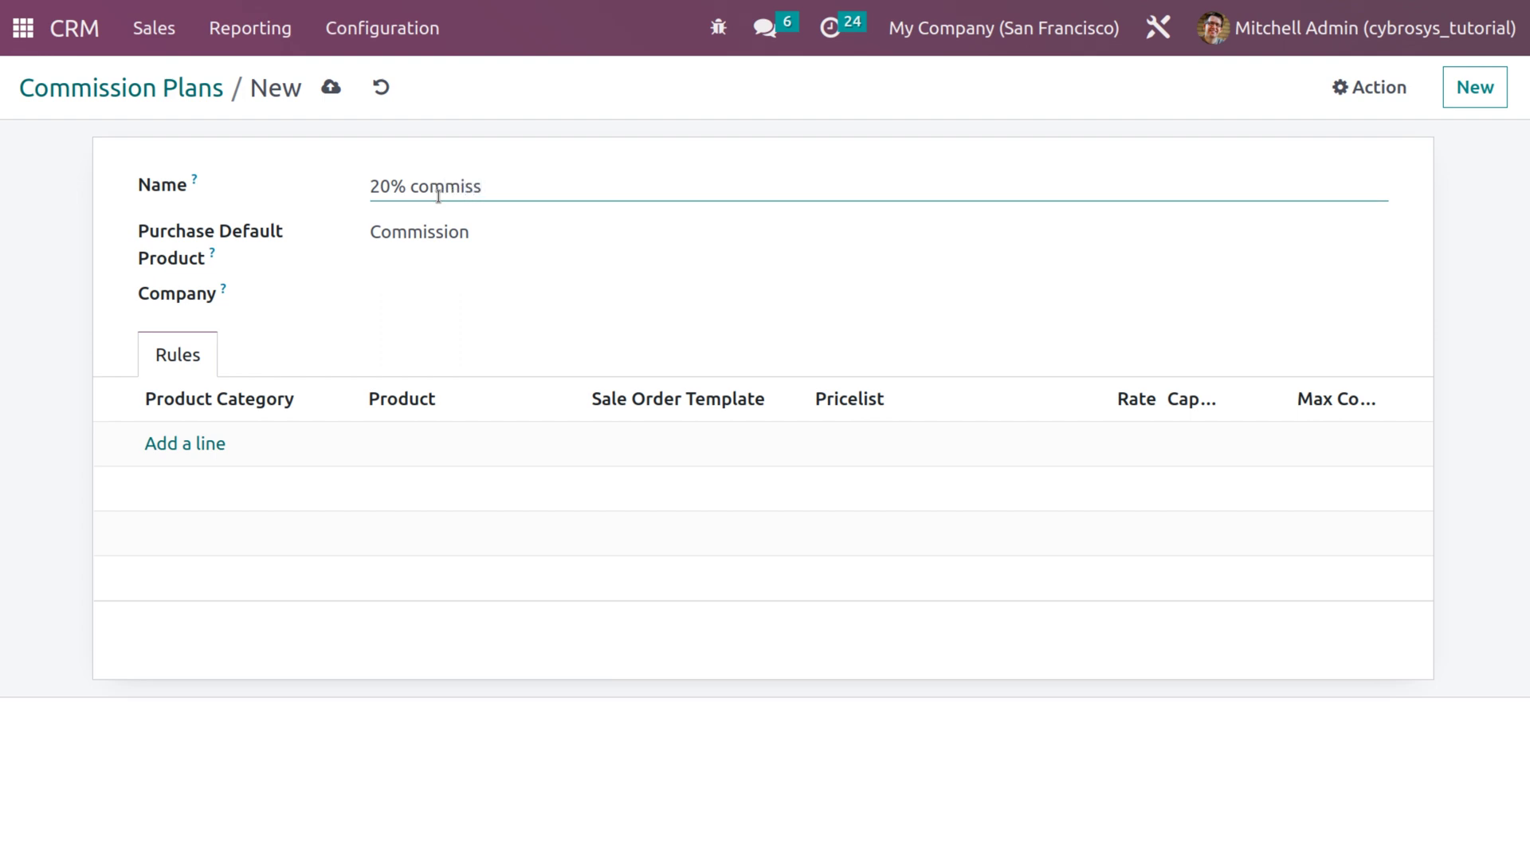
type("ion")
left_click(1366, 232)
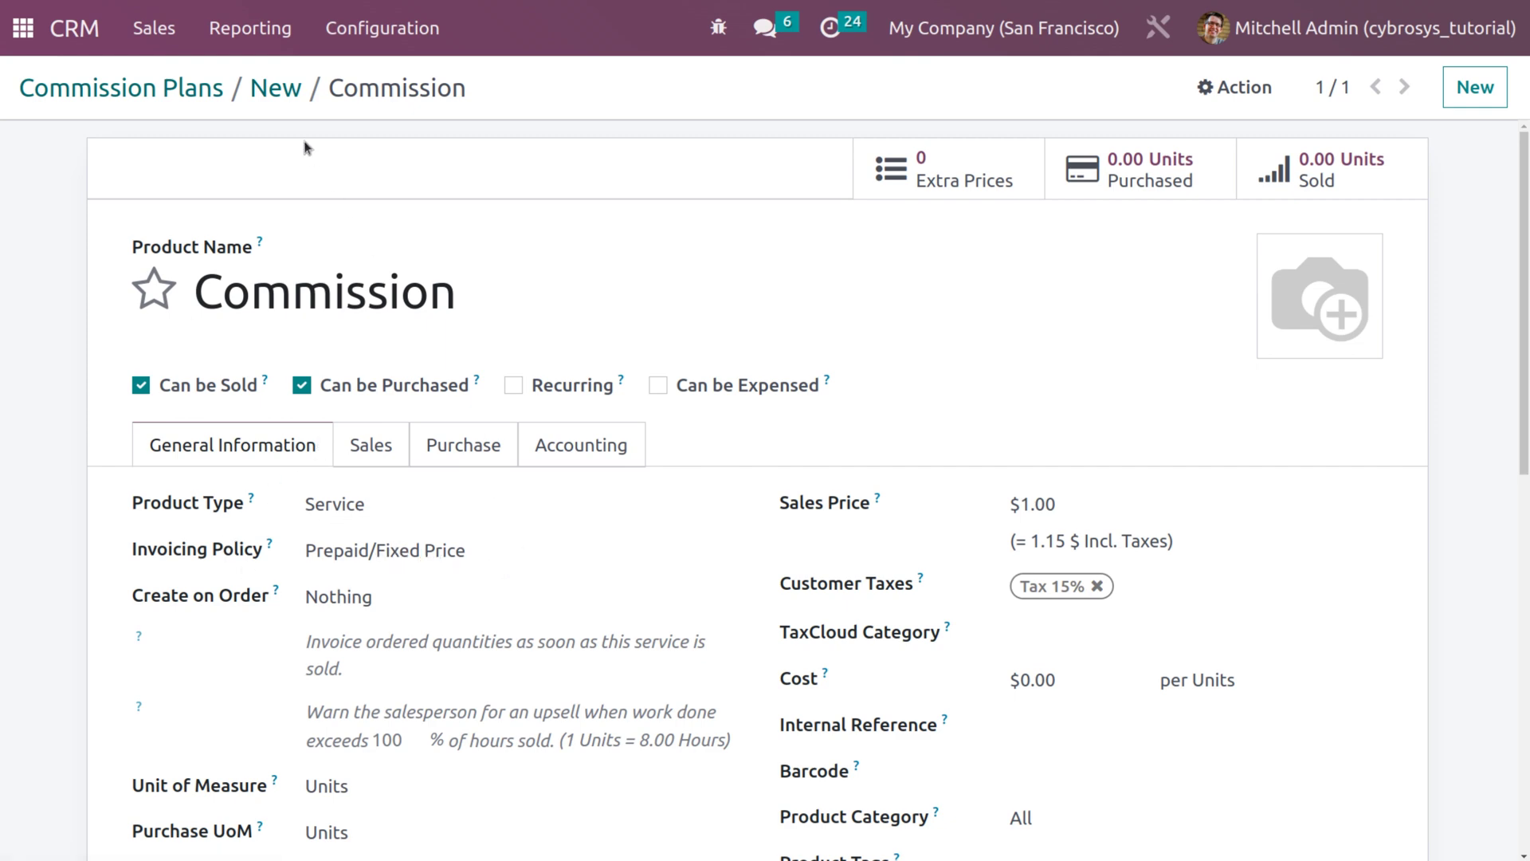
left_click(281, 88)
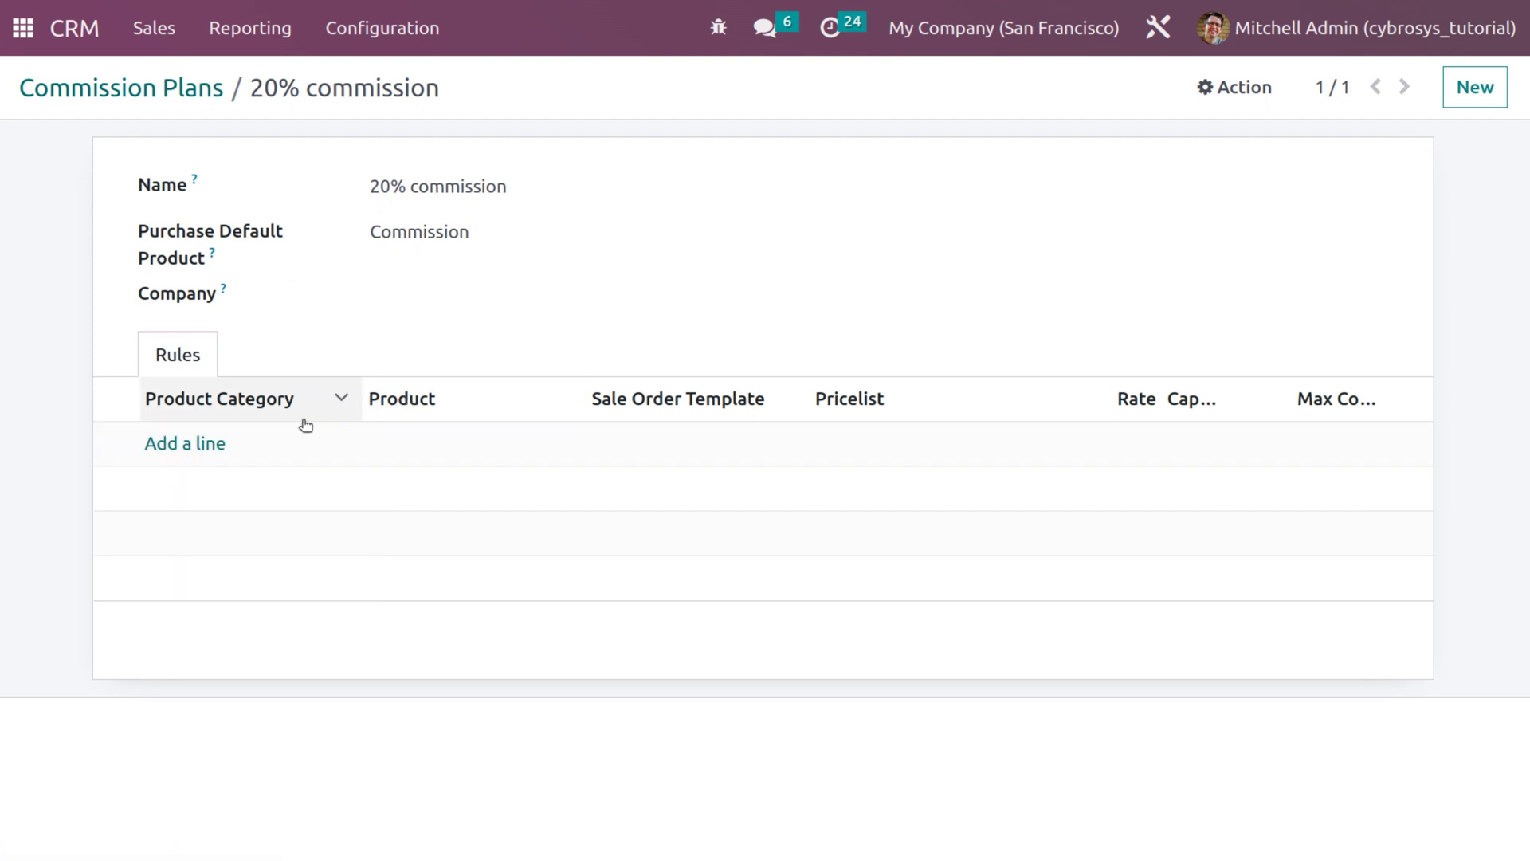
Add a plan rule for product category All and product Nexa, with no template
left_click(195, 443)
left_click(197, 453)
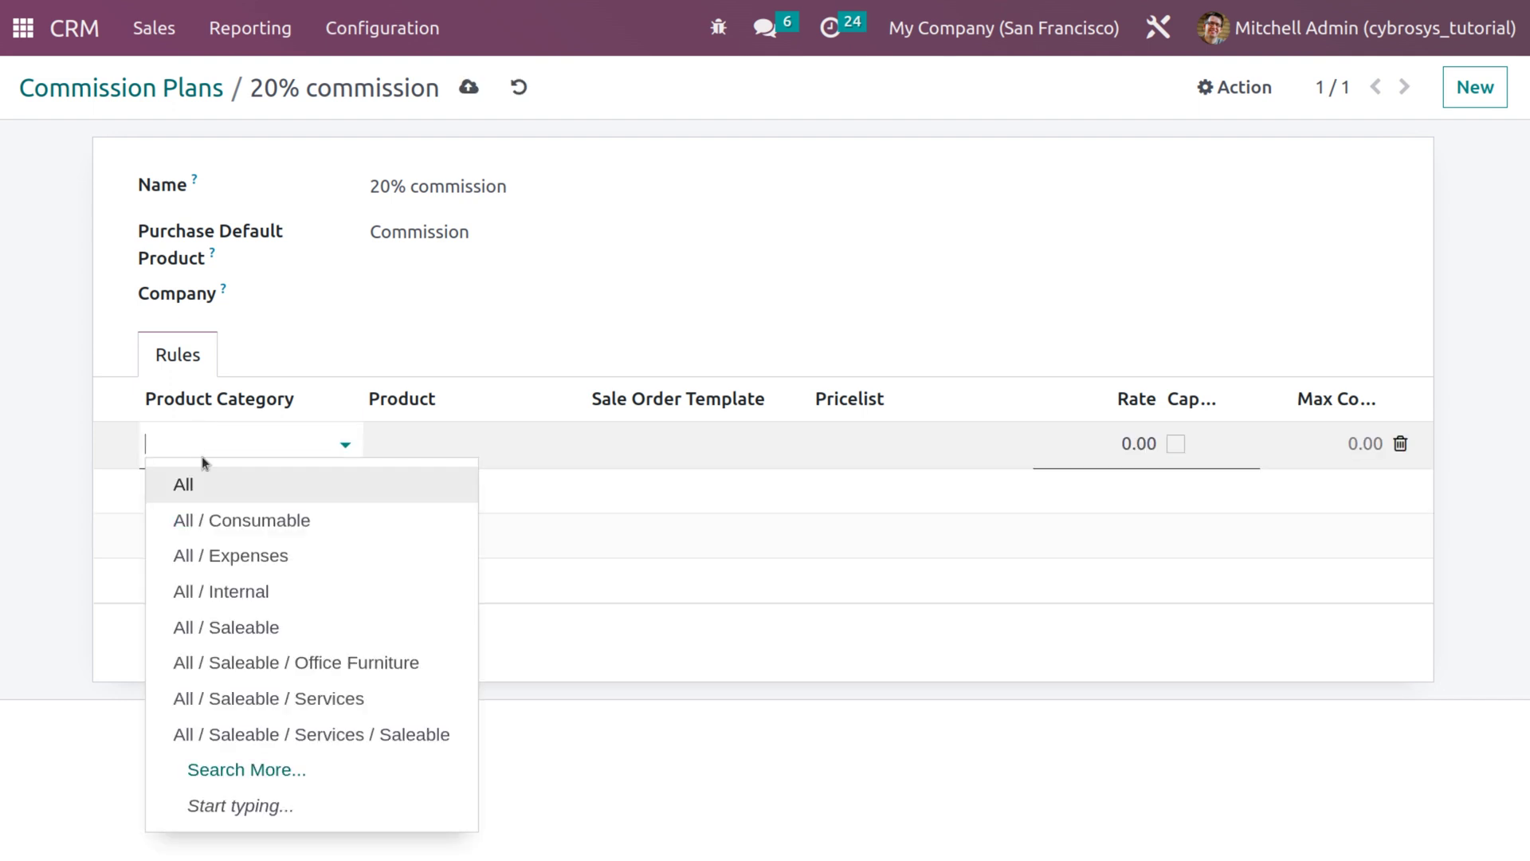
left_click(223, 488)
left_click(390, 445)
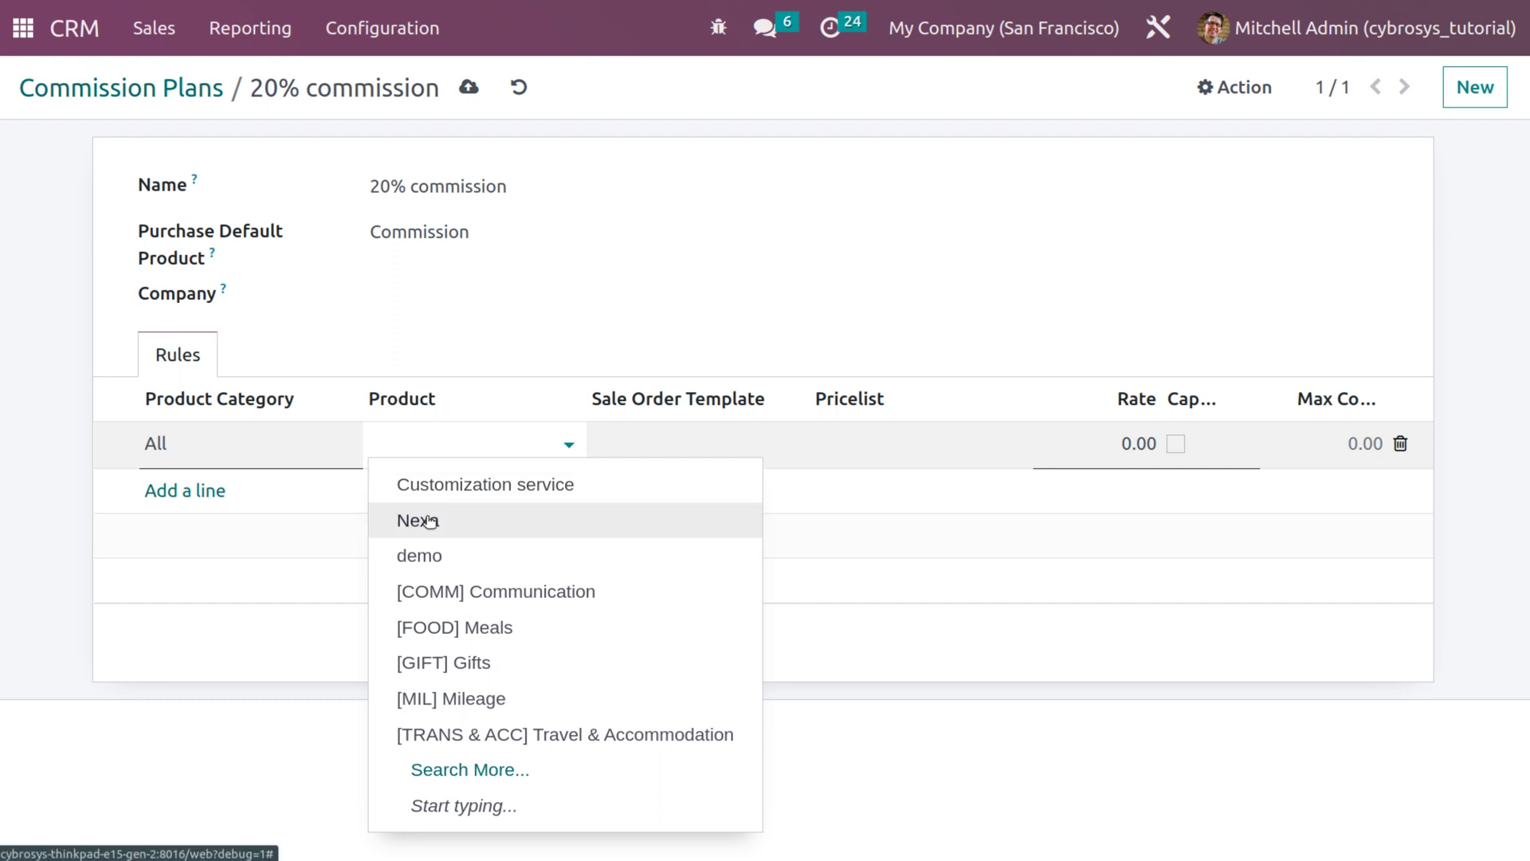
left_click(429, 520)
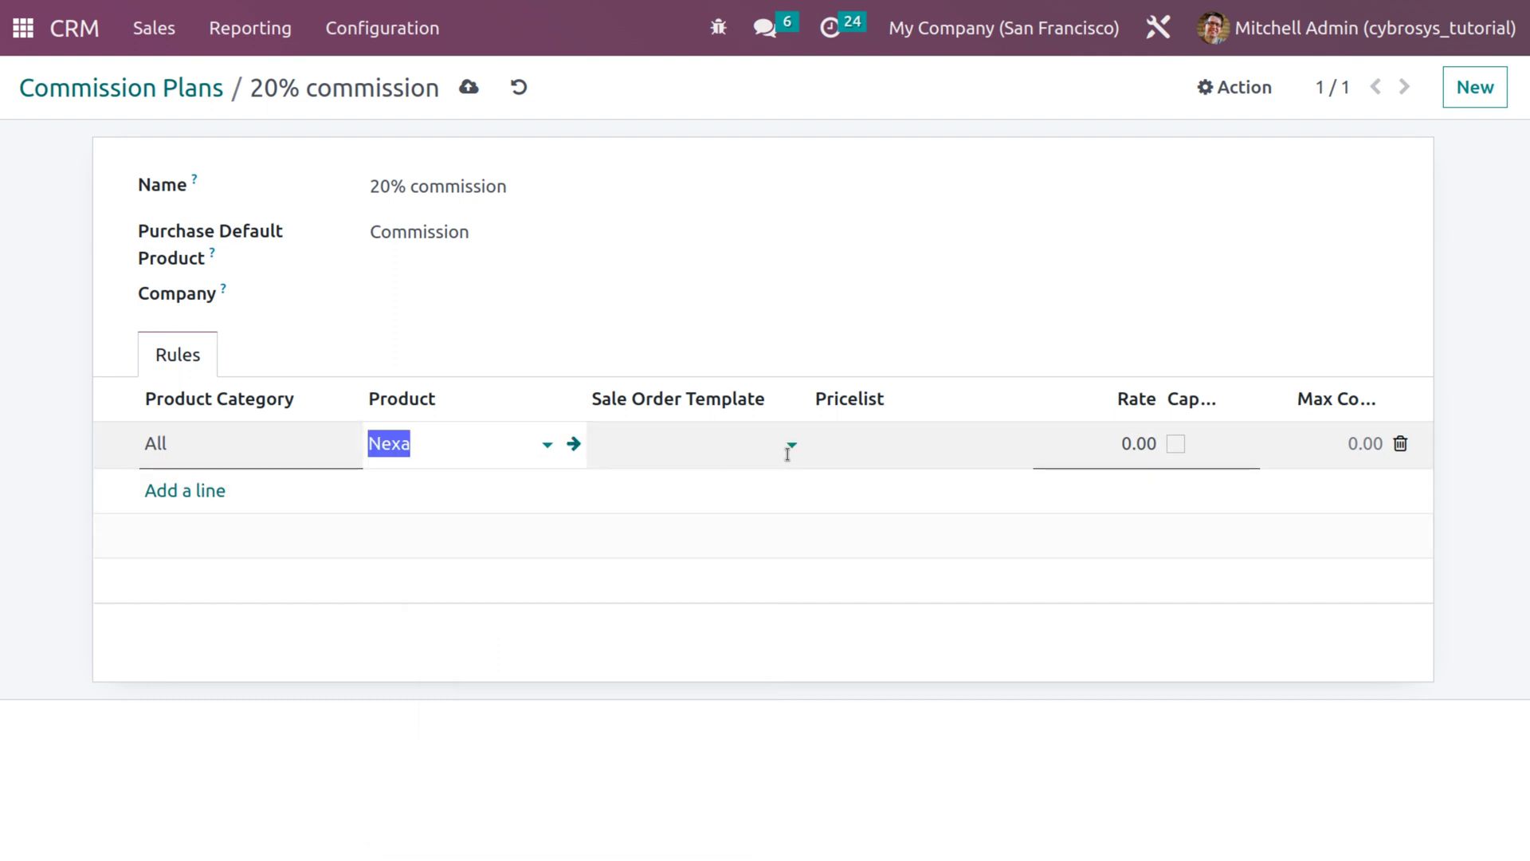
left_click(741, 449)
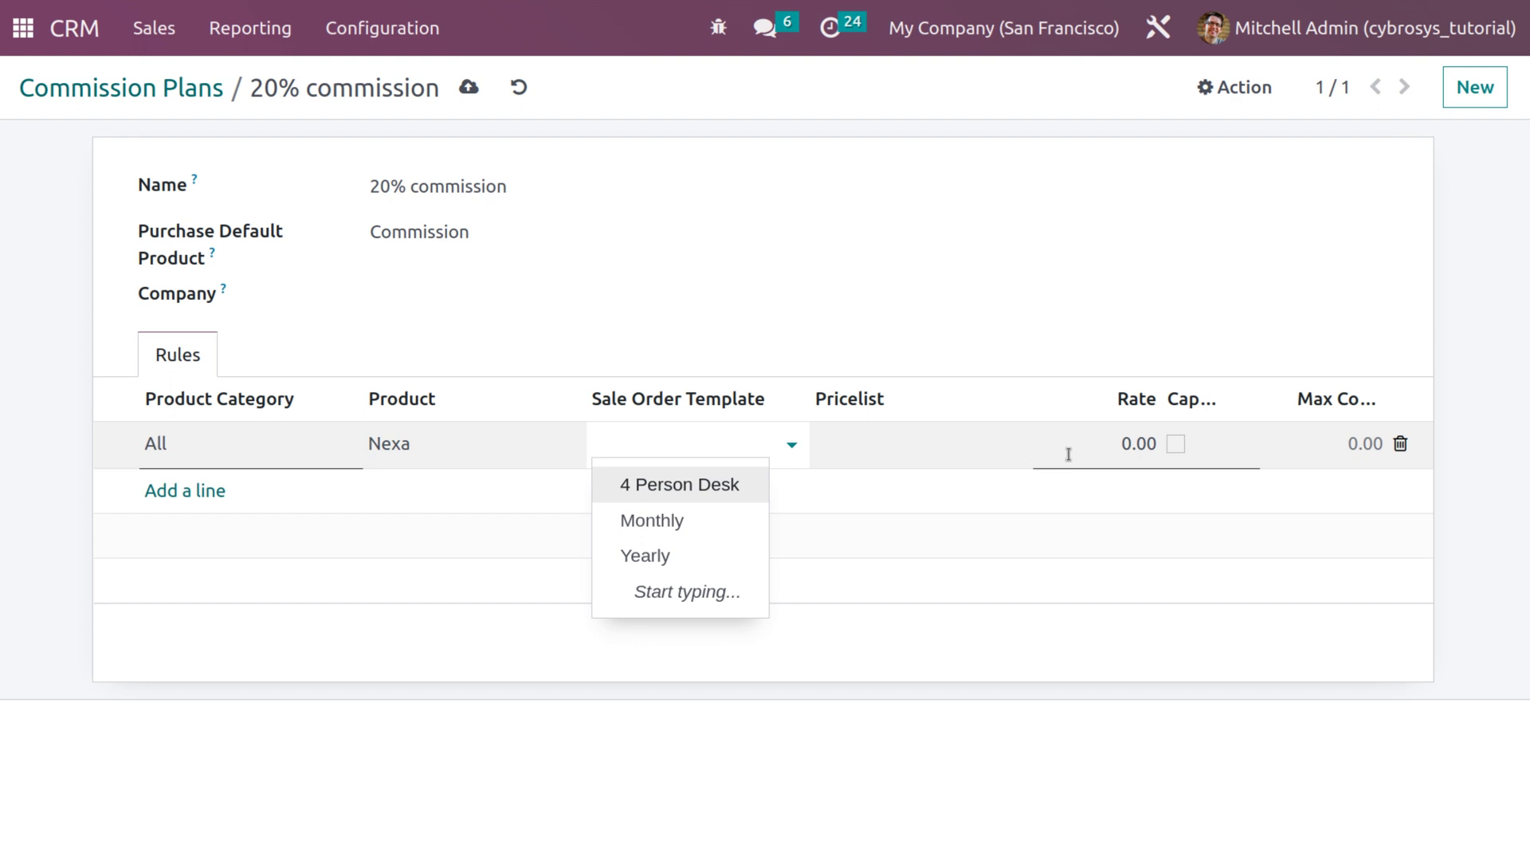
Give the rule rate 20, cap it at a 5,000 maximum commission, and save the plan
left_click(1114, 454)
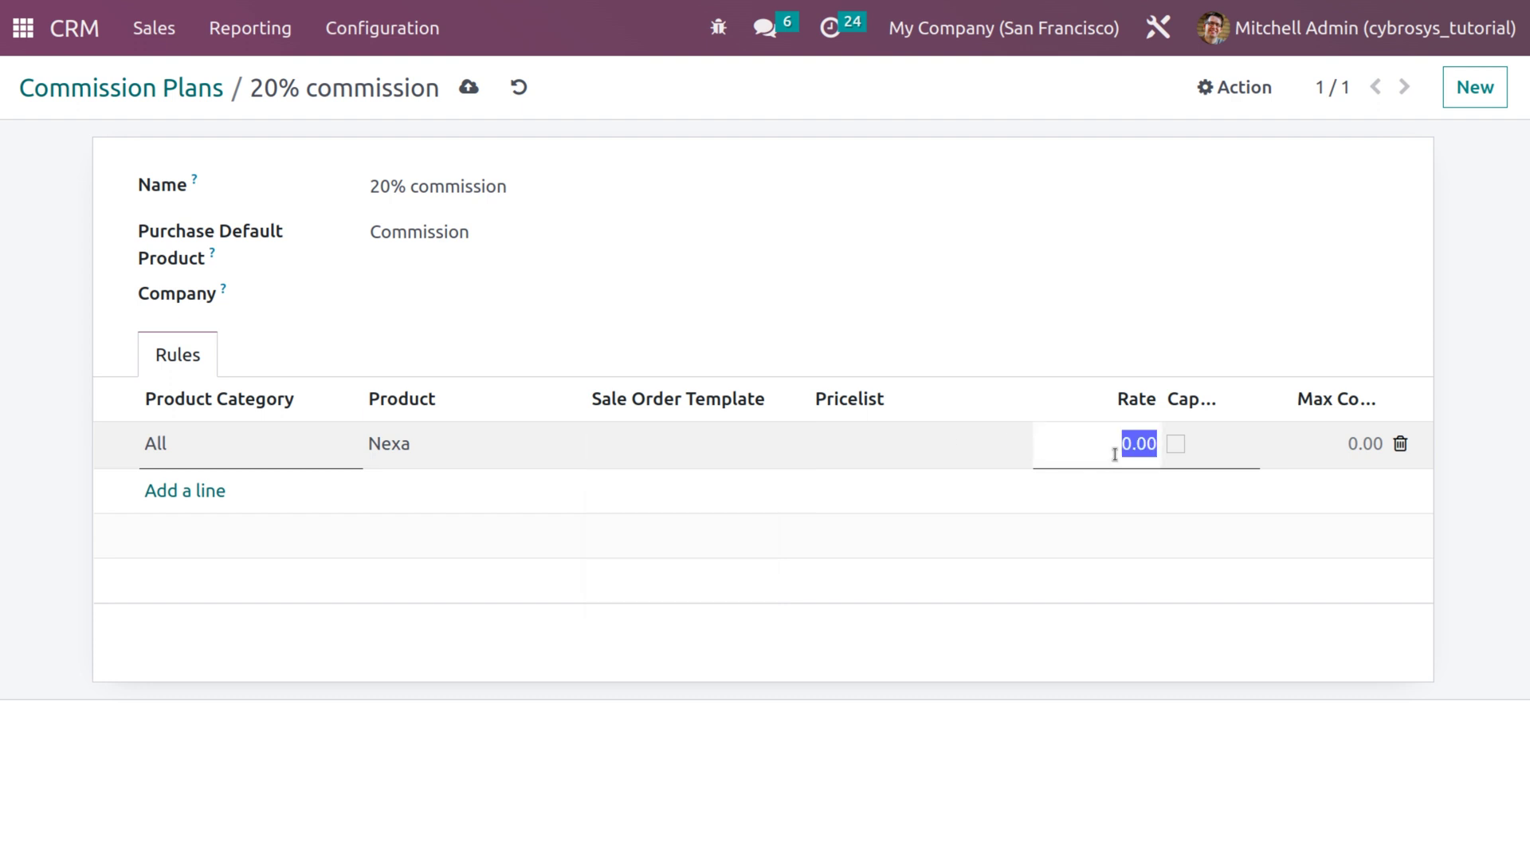
type("20")
left_click(1177, 450)
left_click(1357, 439)
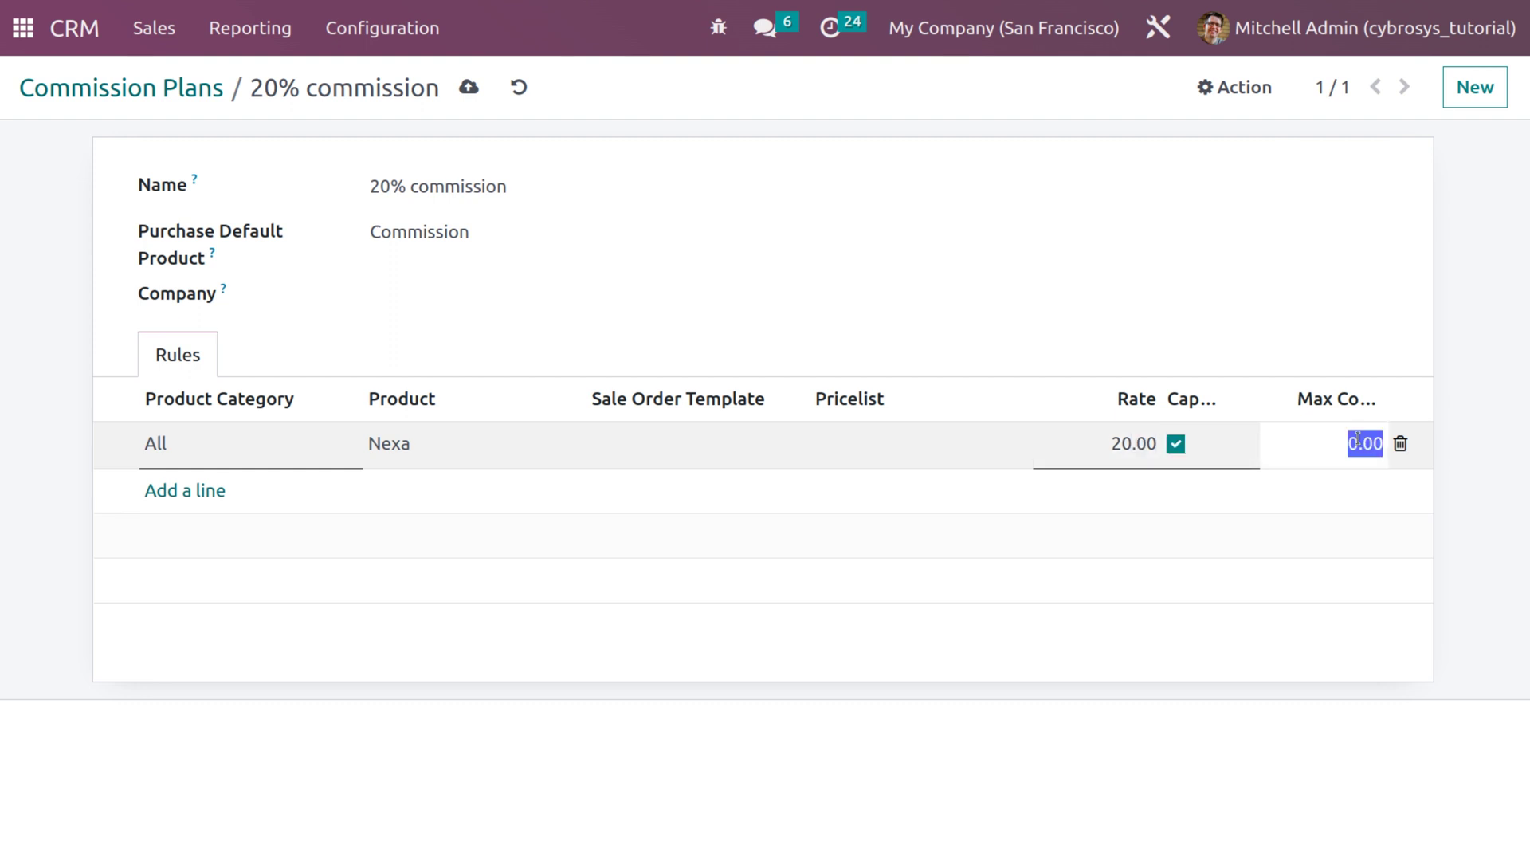
type("5000")
left_click(1410, 263)
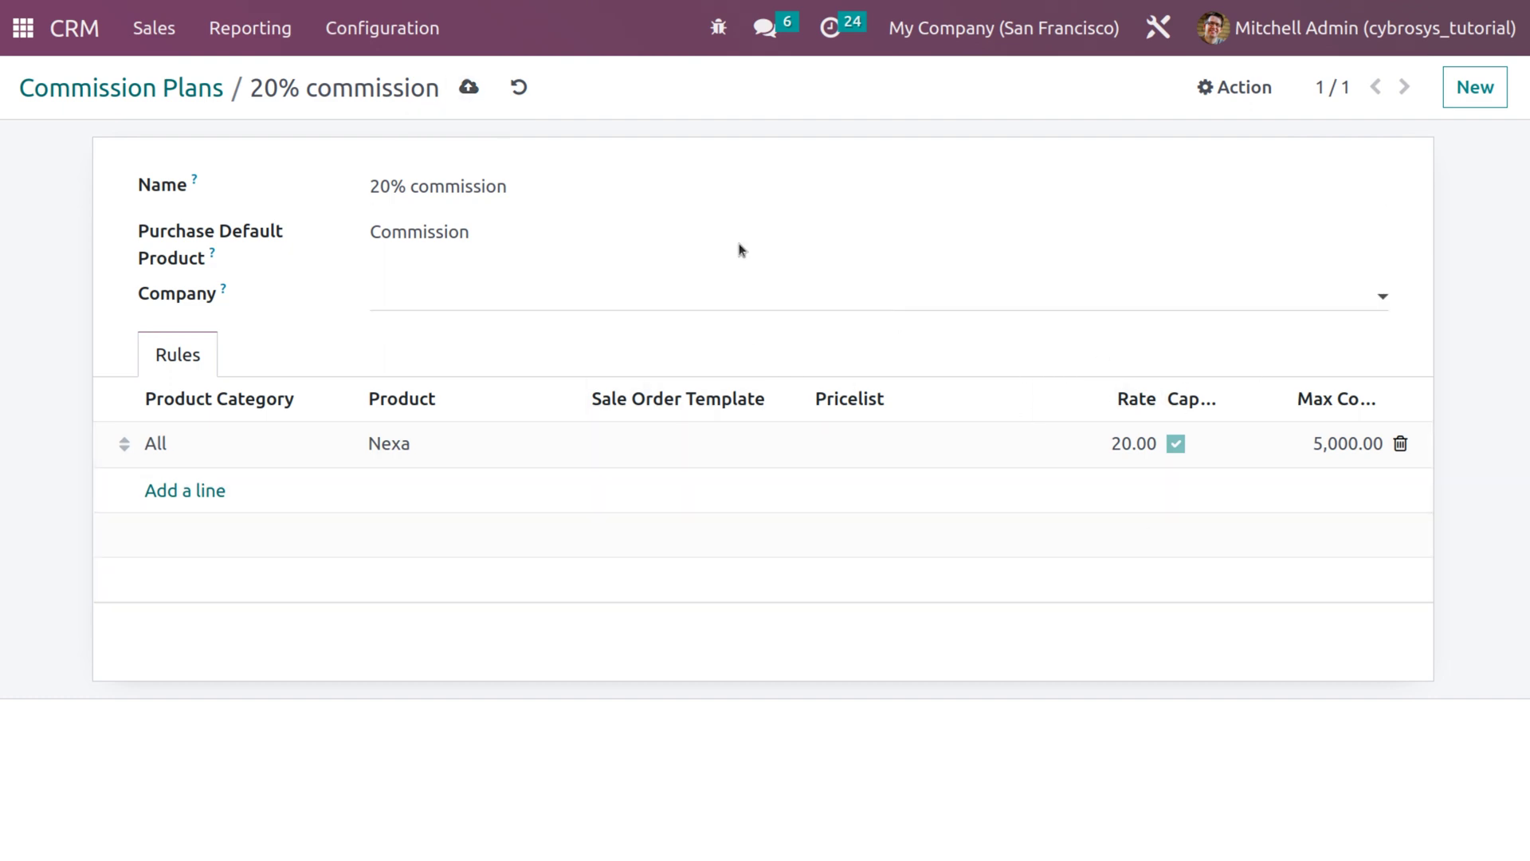
left_click(468, 89)
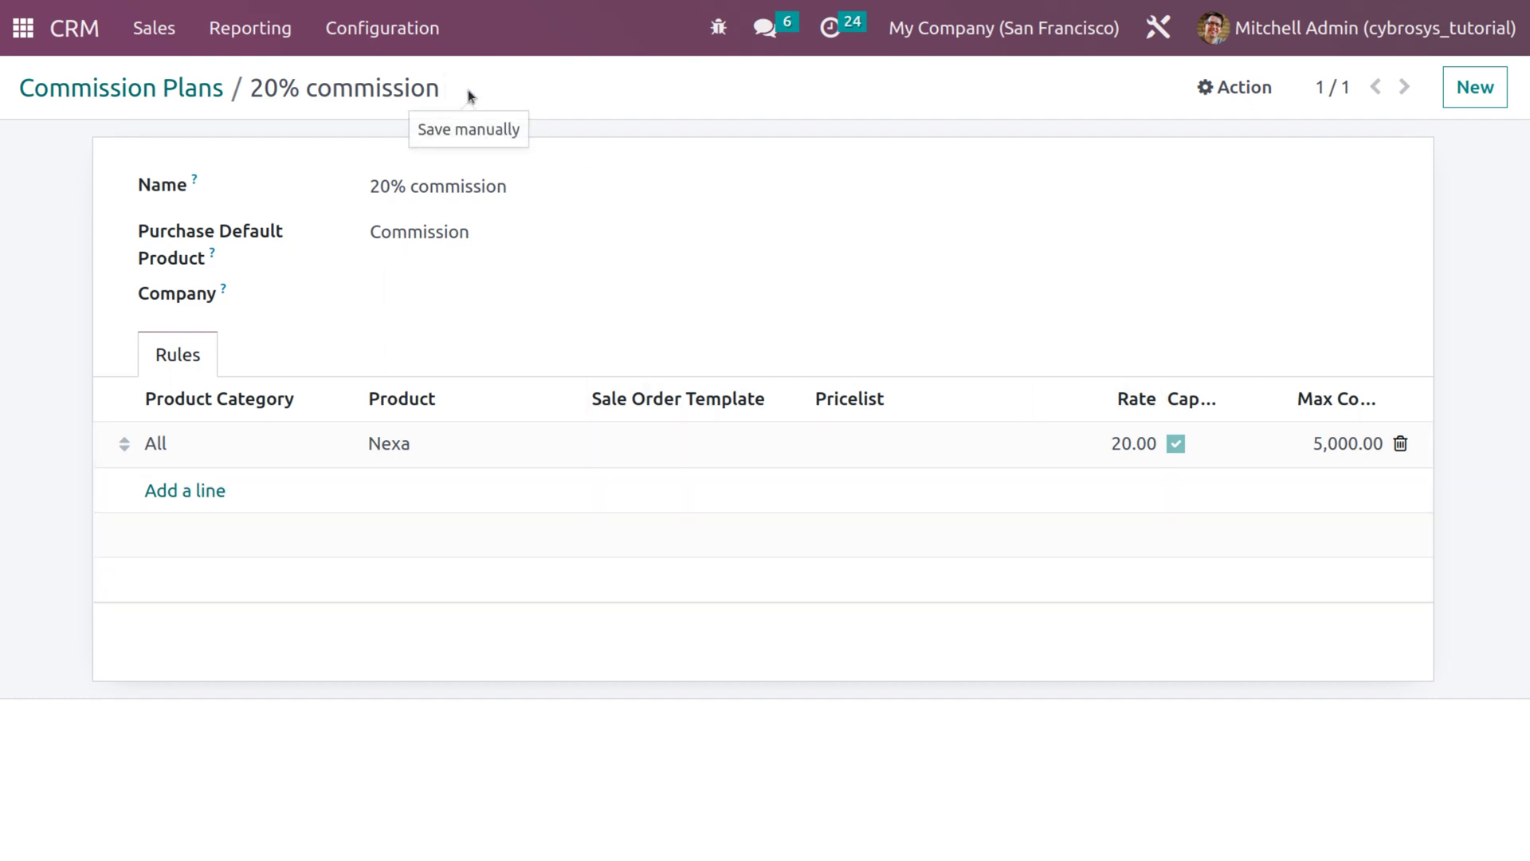
Start a new partner level named Sapphire with weight 6
left_click(359, 34)
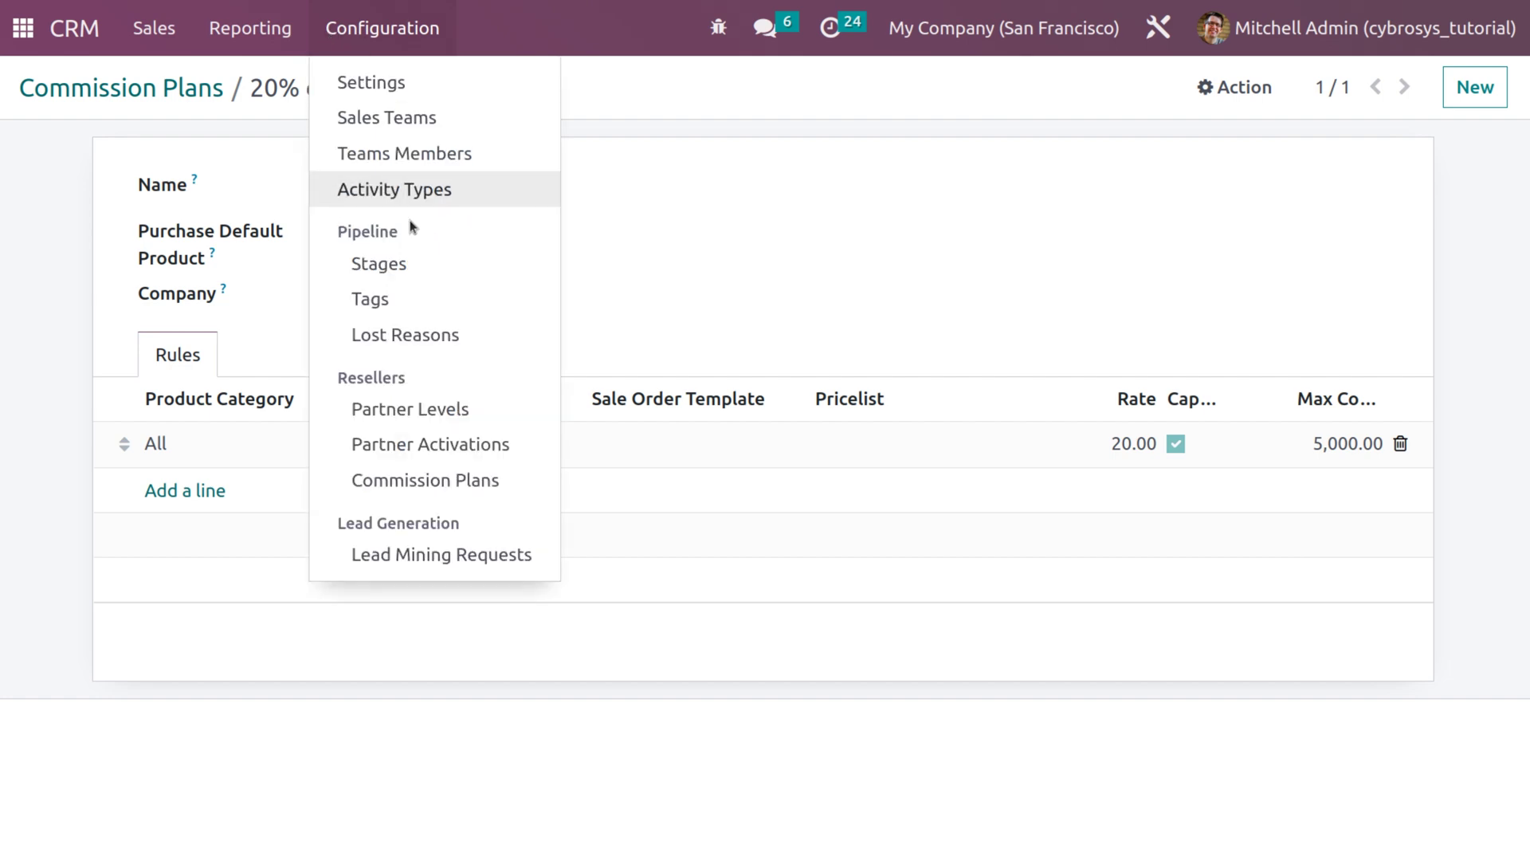
left_click(451, 412)
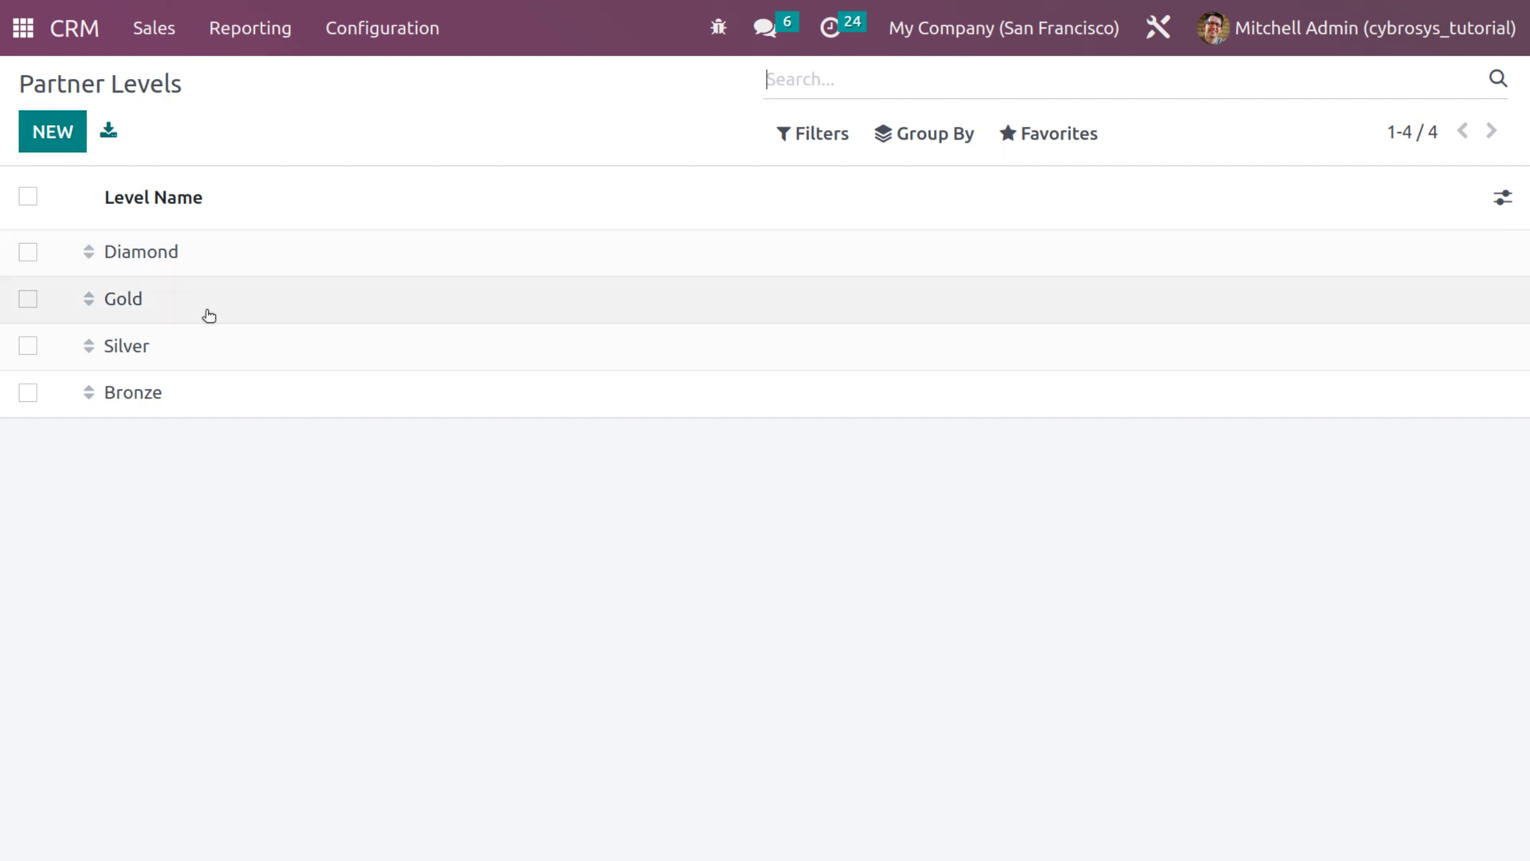
left_click(76, 138)
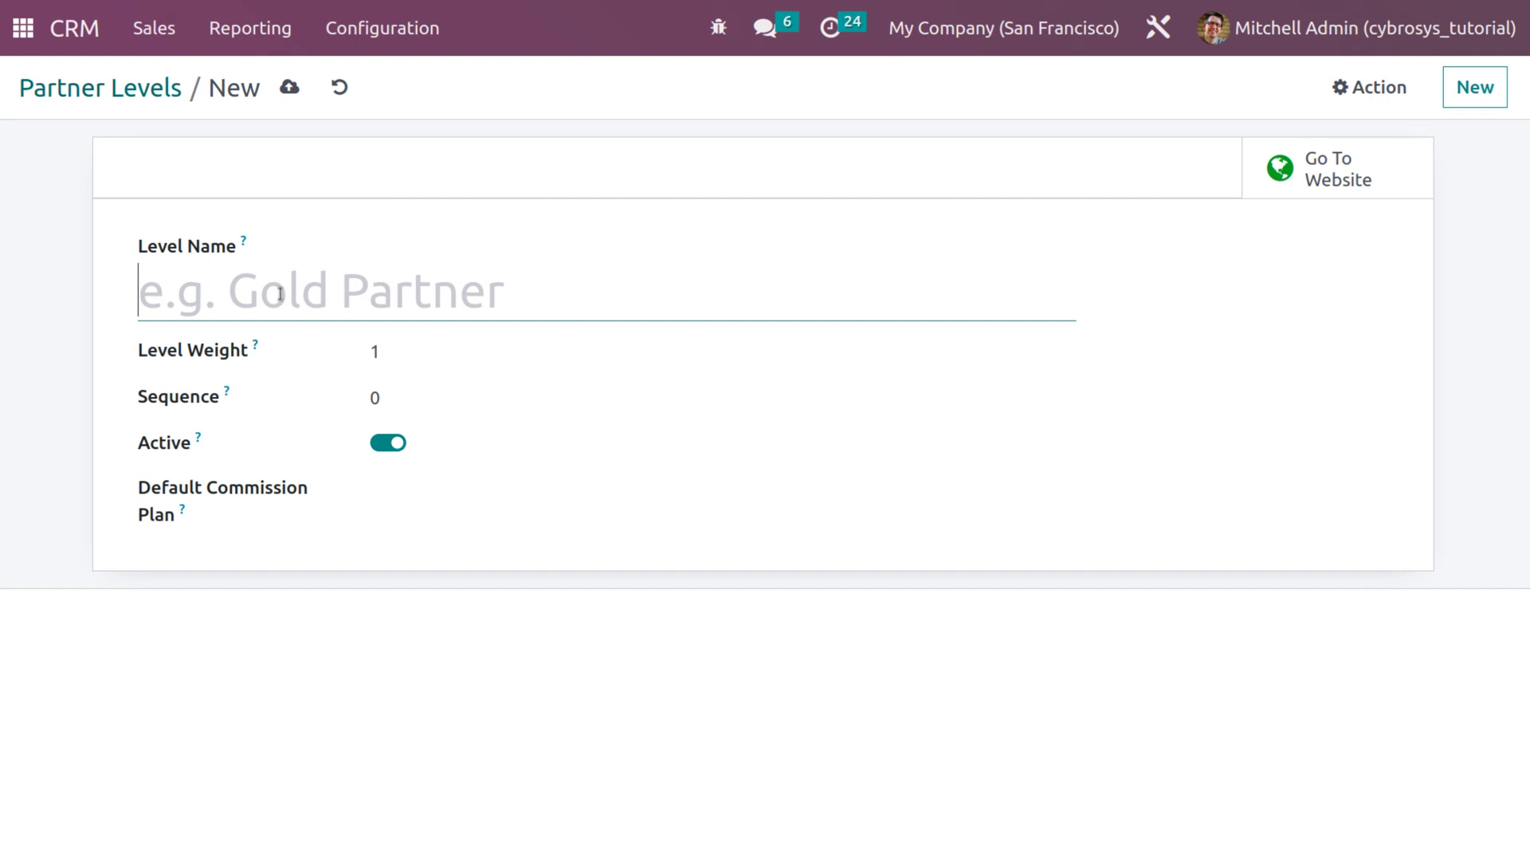
type("S")
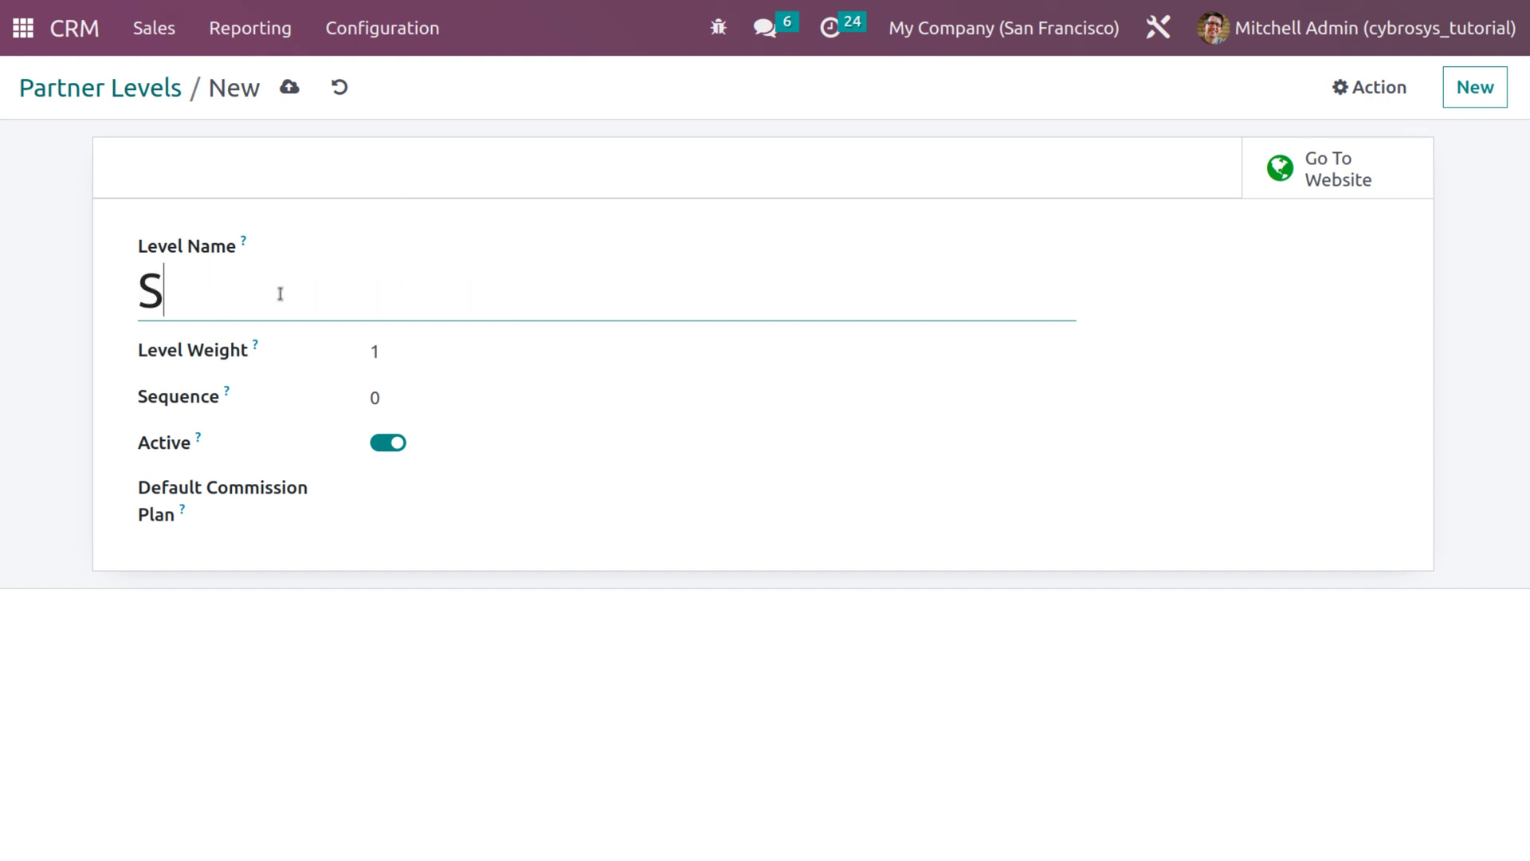
type("apphire")
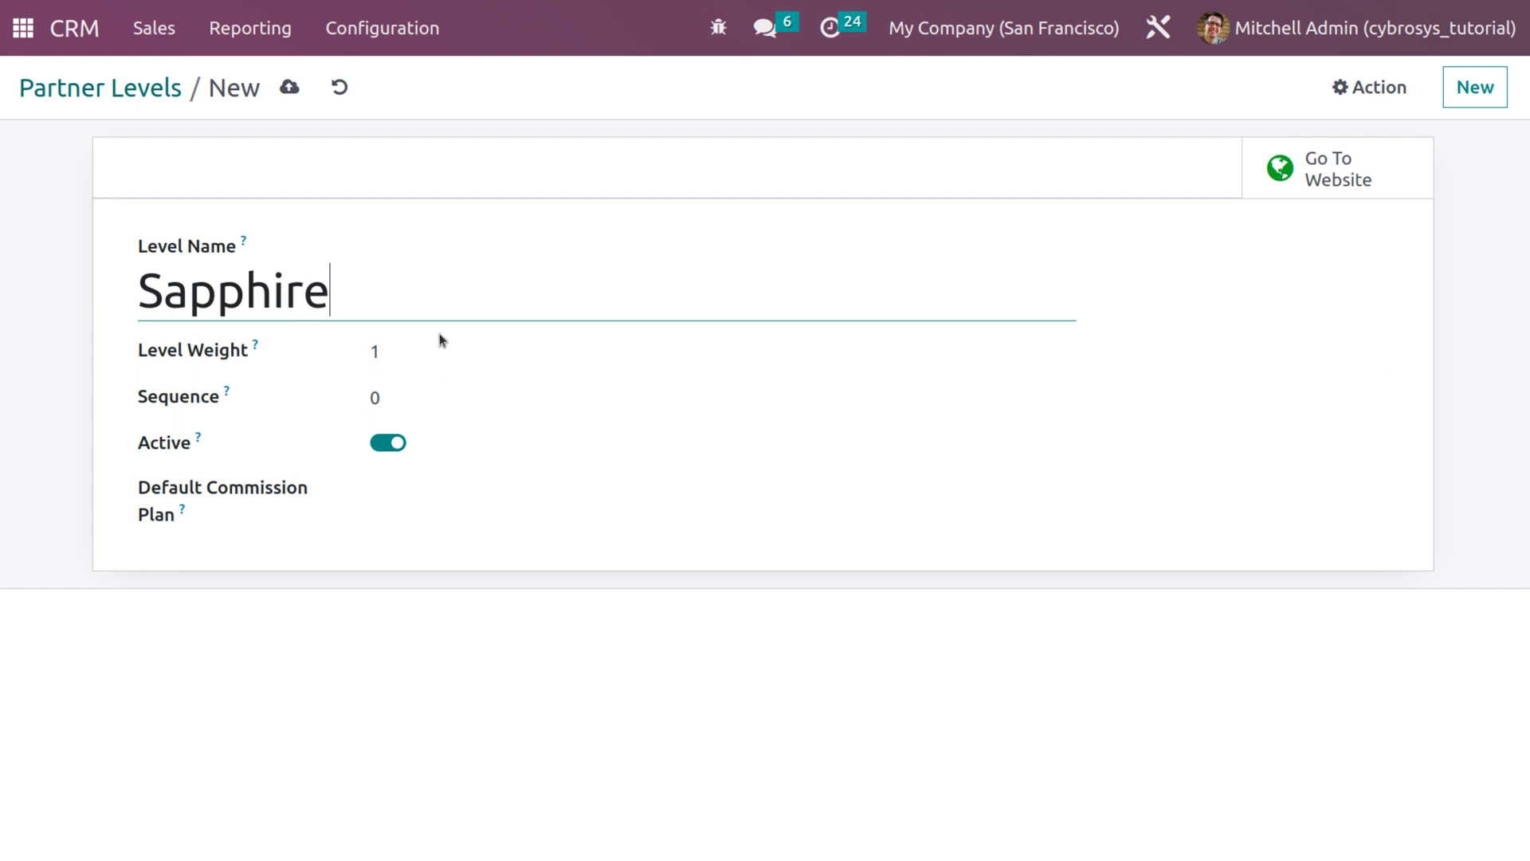
left_click(398, 350)
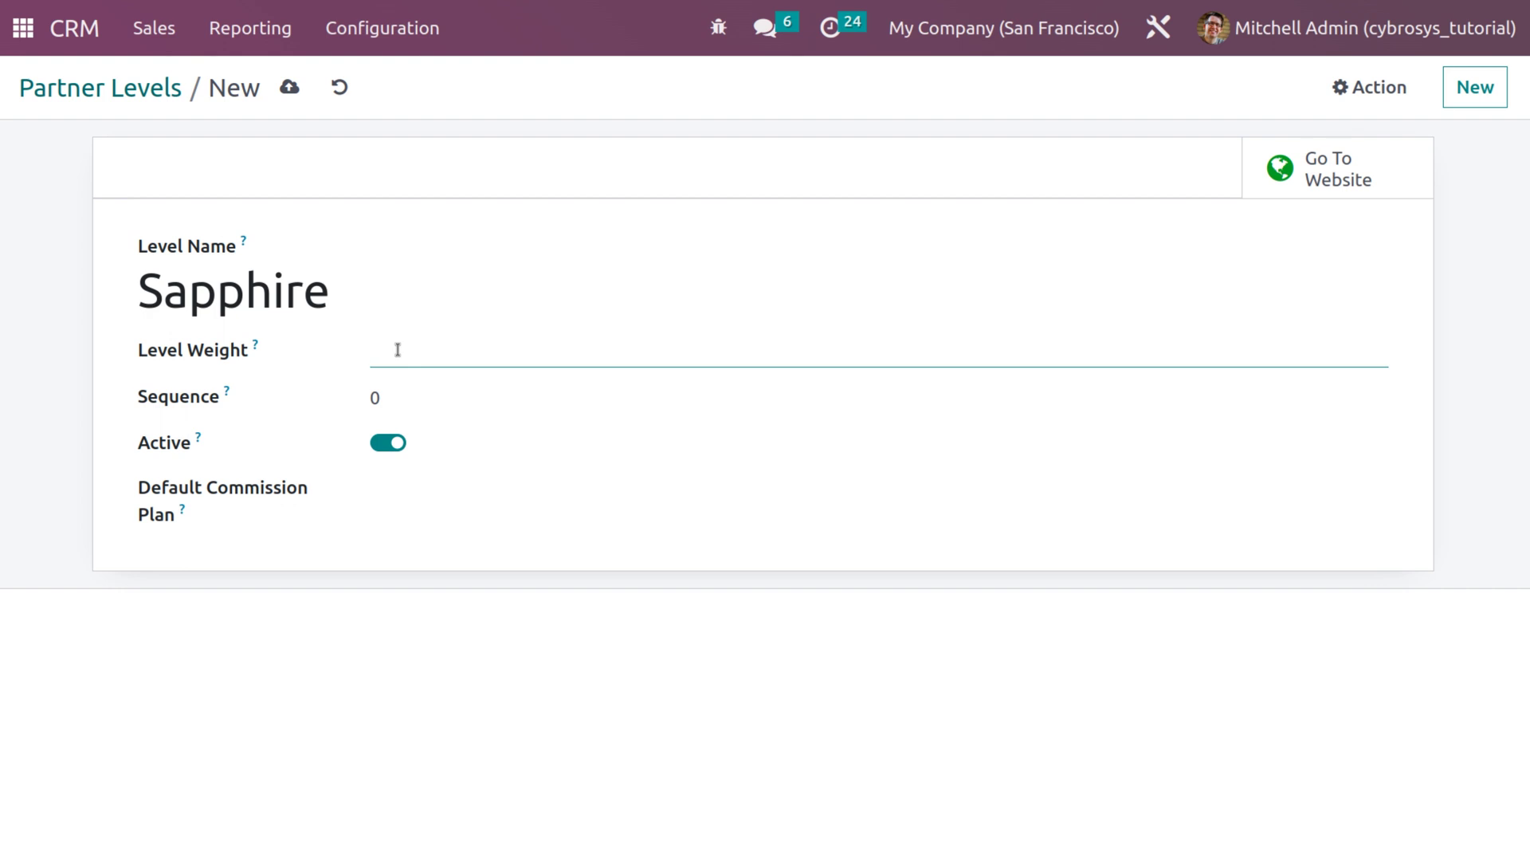
type("6")
Set Sapphire's sequence to 6 and default plan to 20% commission, then save it
left_click(394, 382)
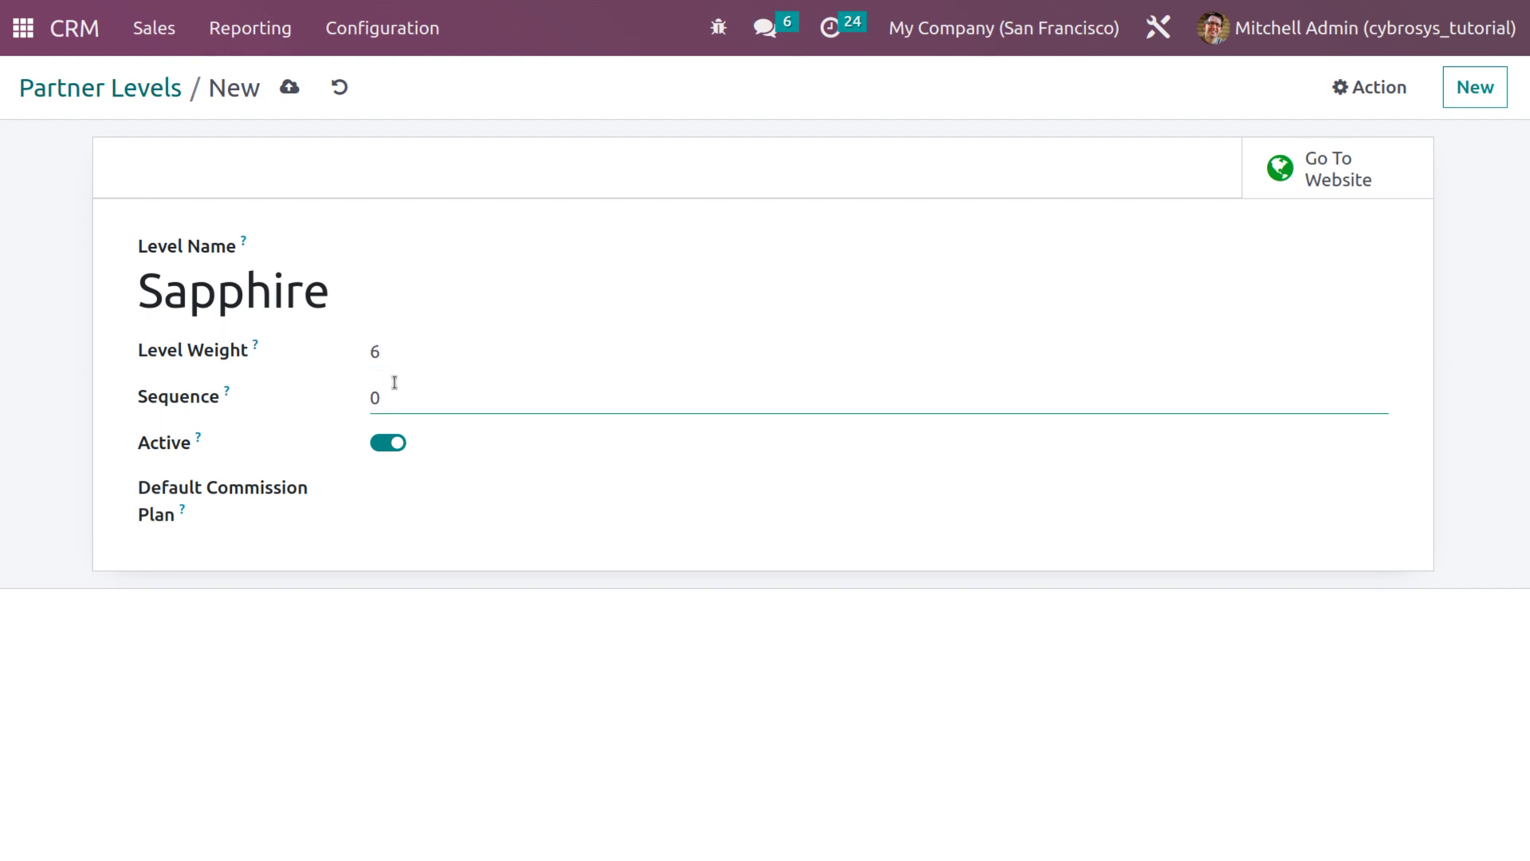
key("BackSpace")
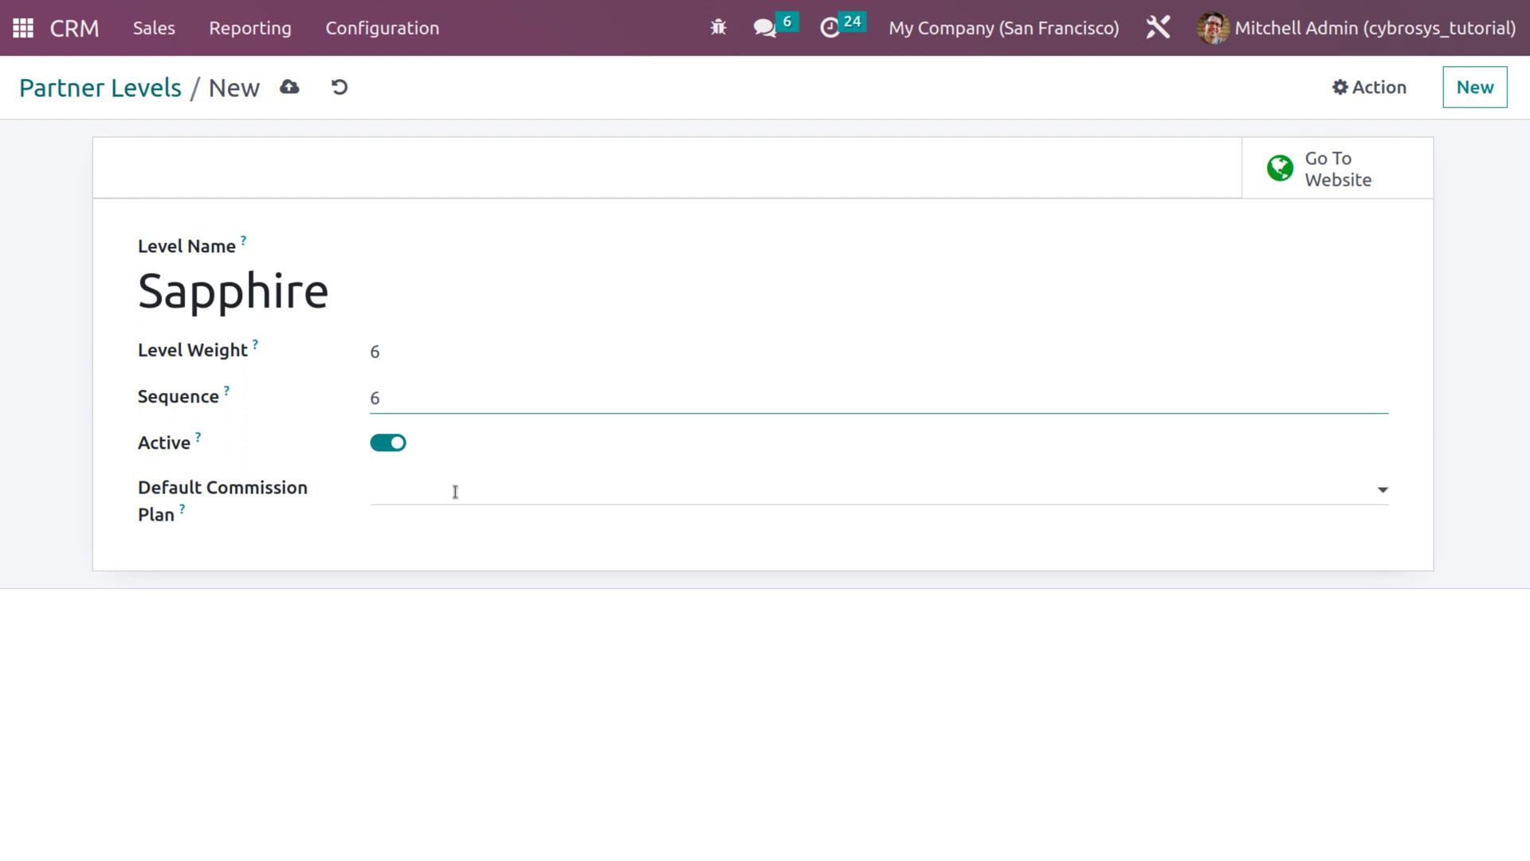
left_click(412, 486)
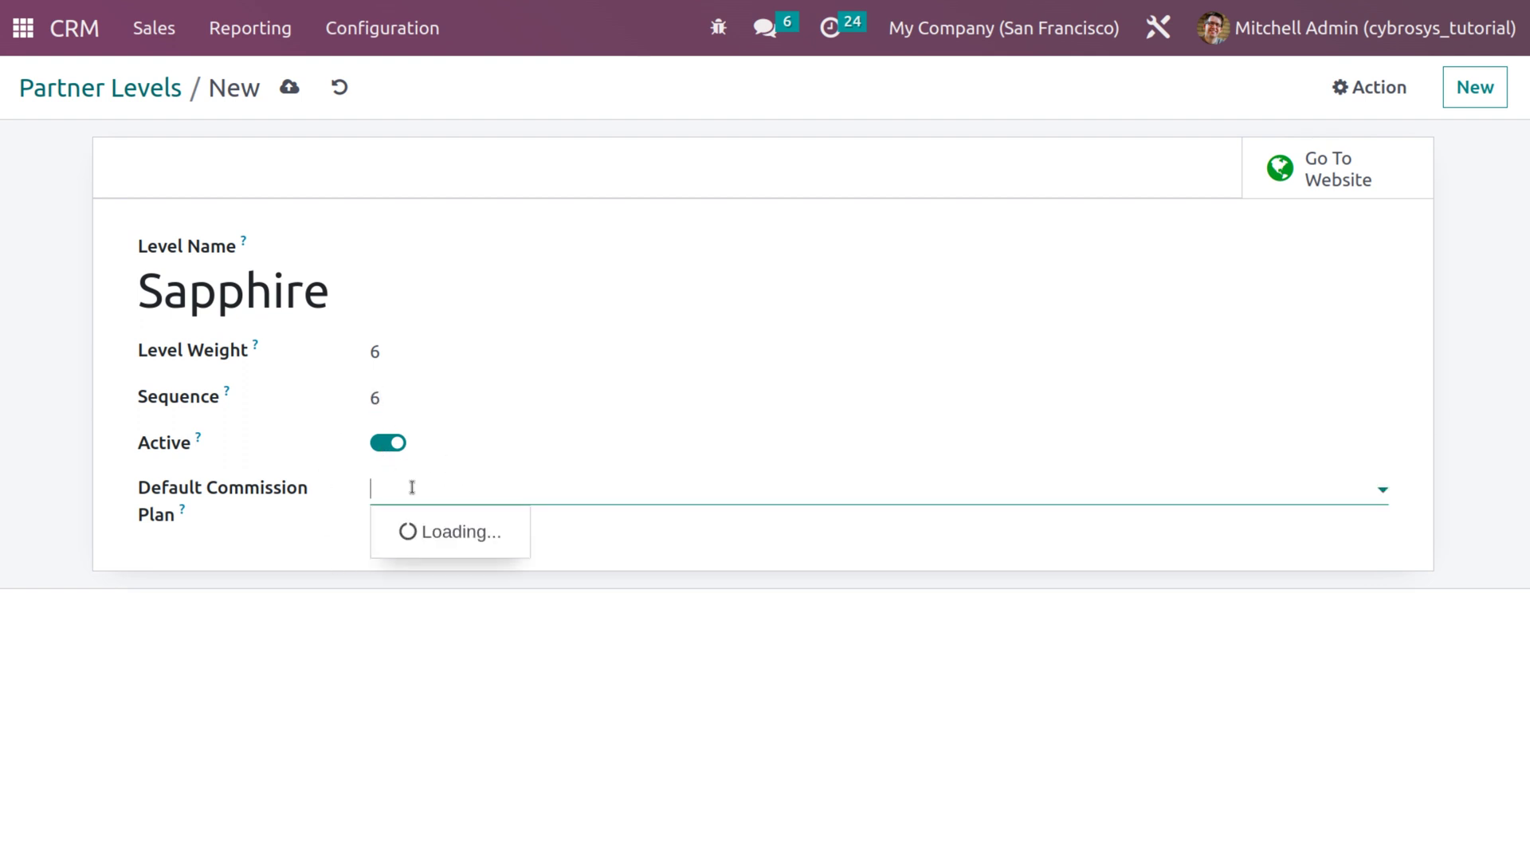
left_click(447, 530)
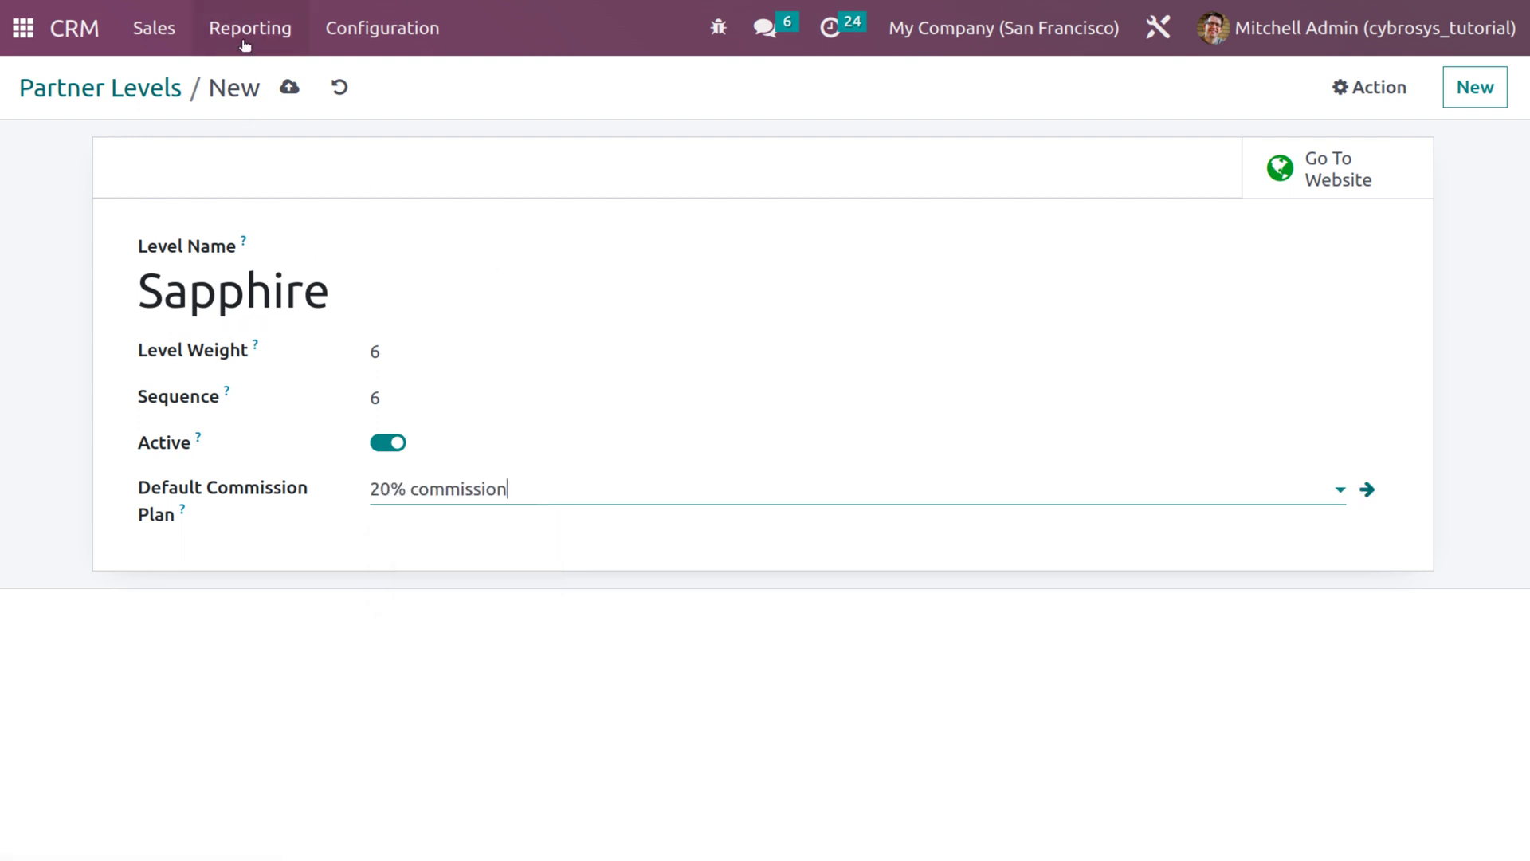
left_click(289, 87)
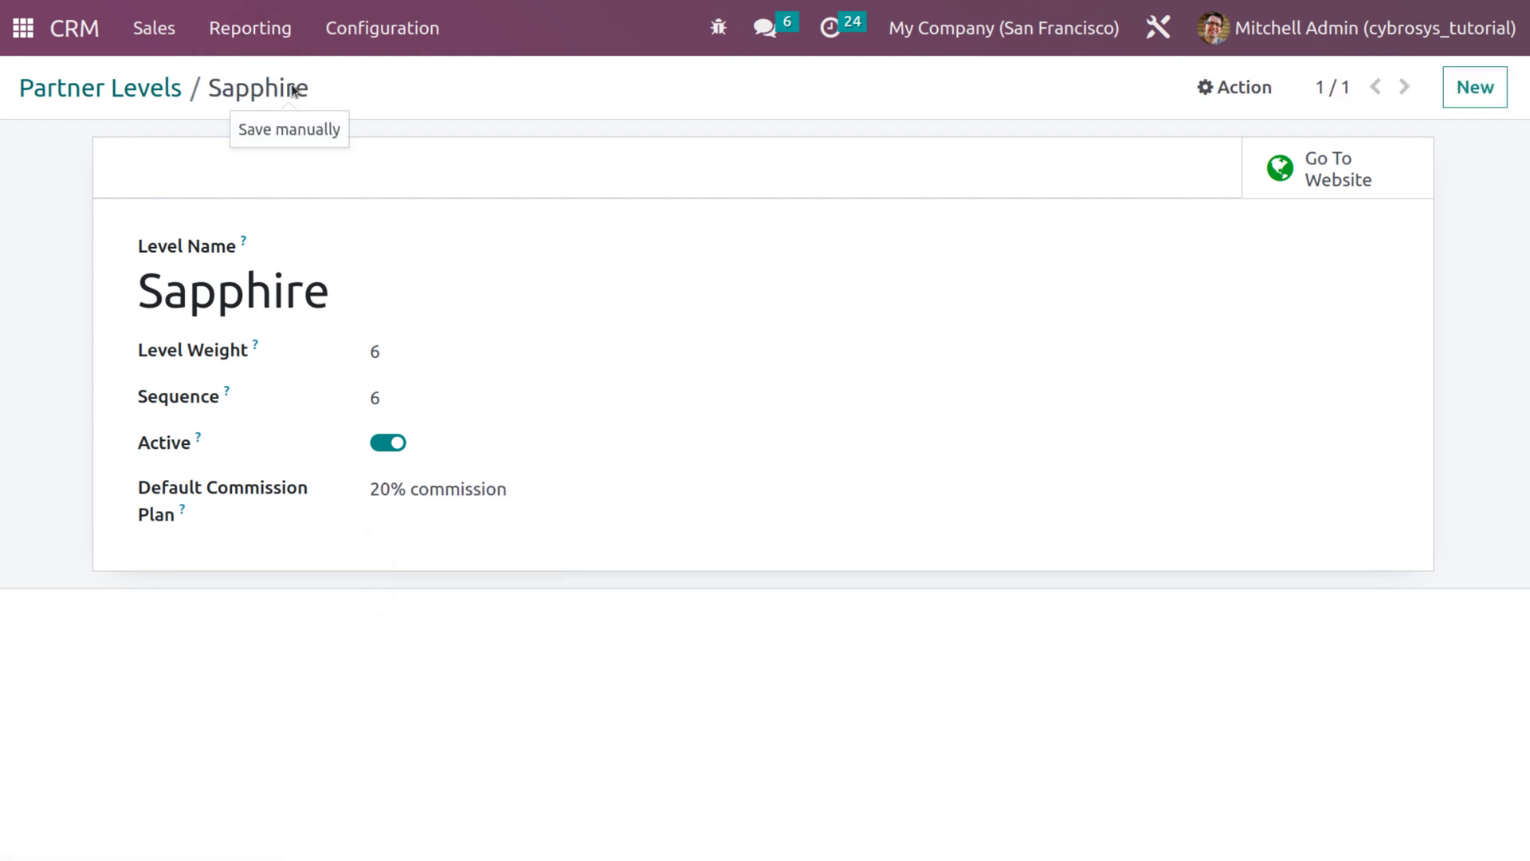
left_click(146, 103)
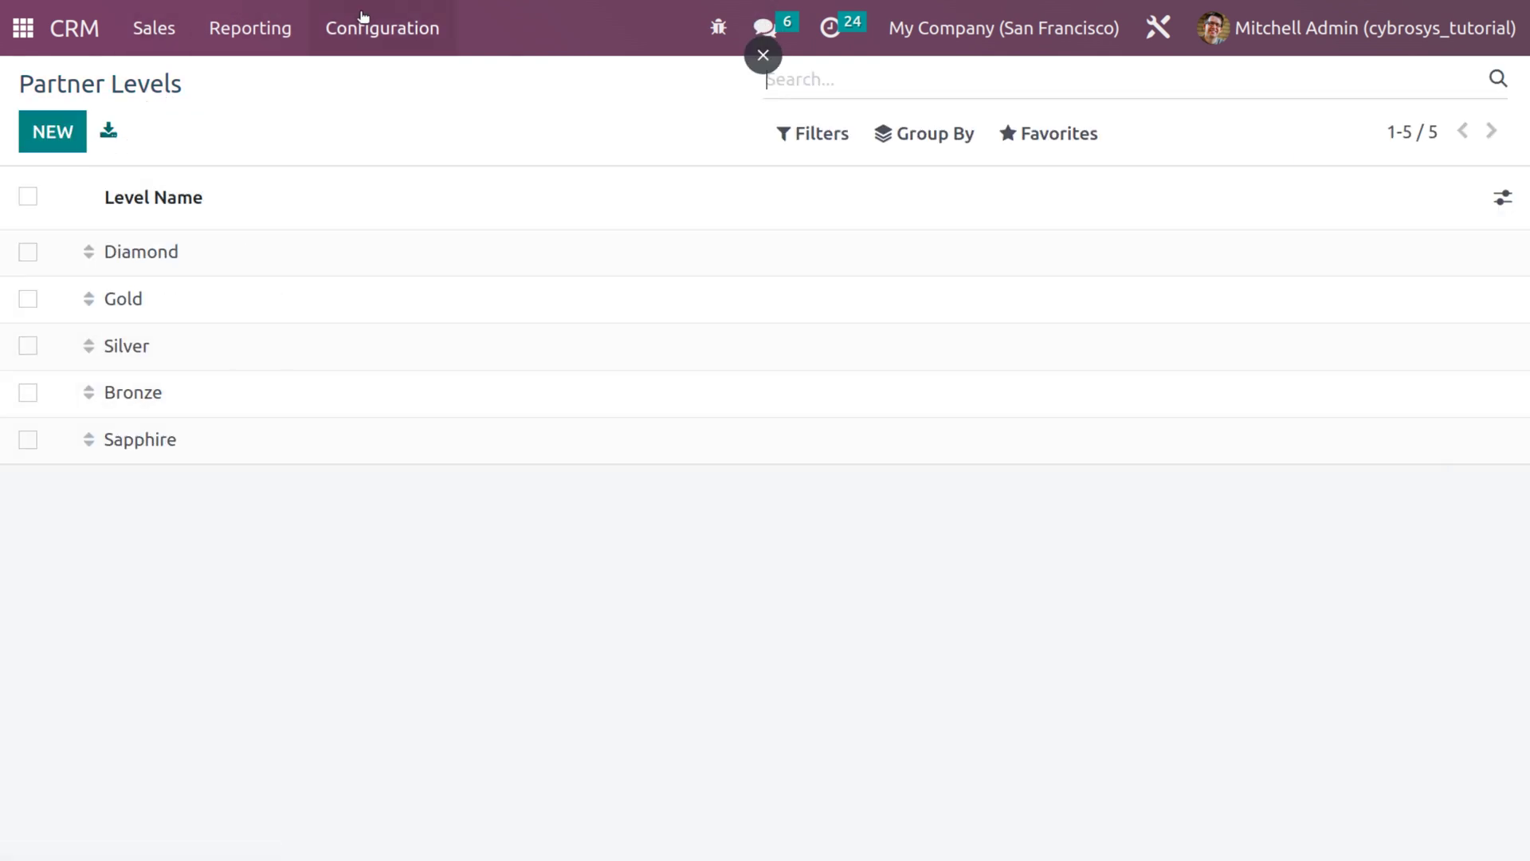
left_click(362, 16)
left_click(446, 446)
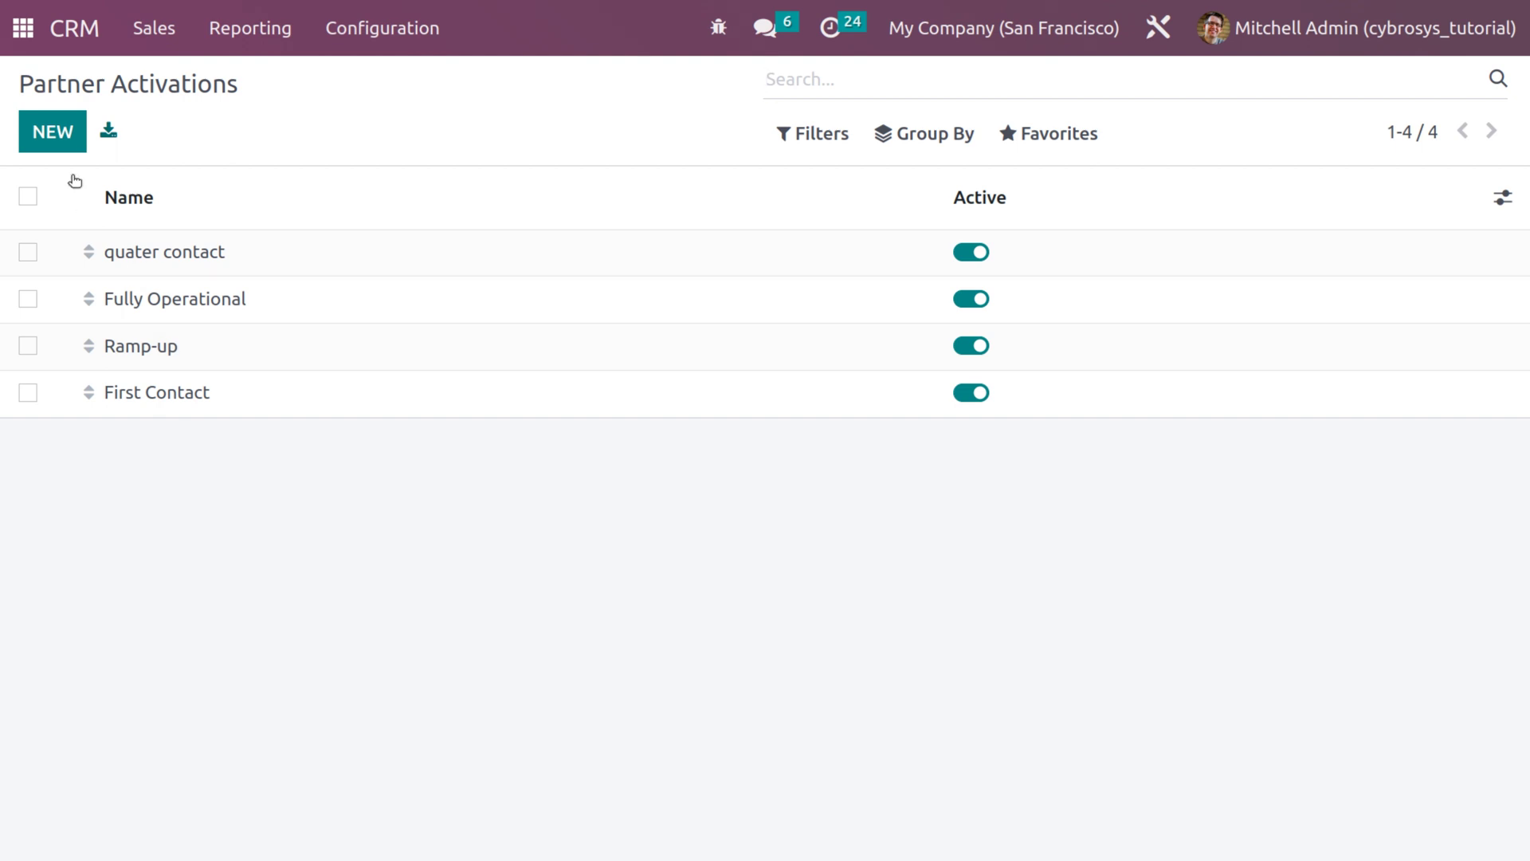
Create and save a Half-contact partner activation, then return to the apps home screen
left_click(57, 142)
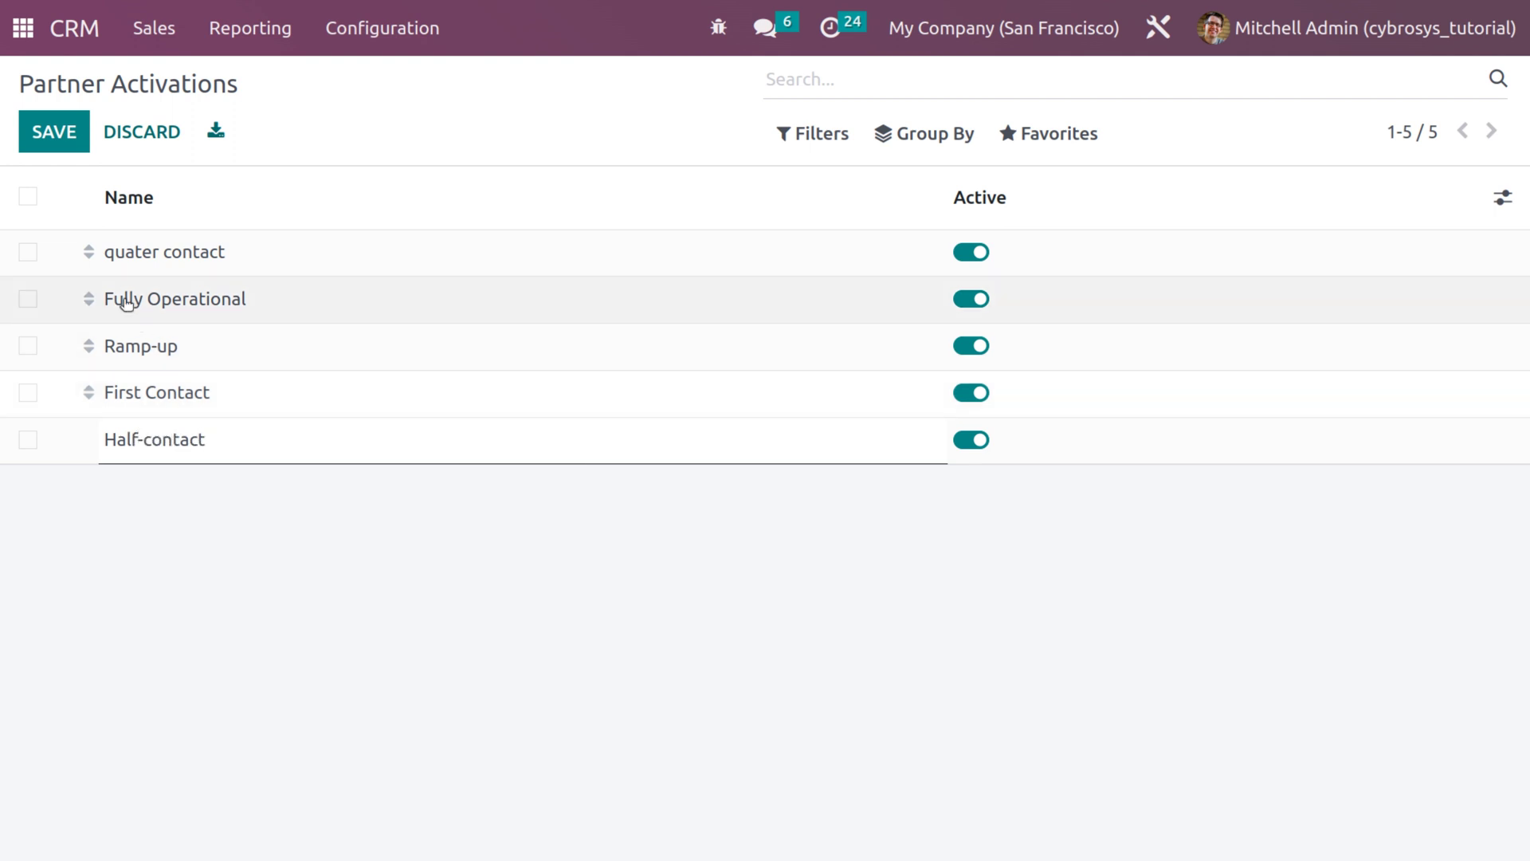
left_click(50, 119)
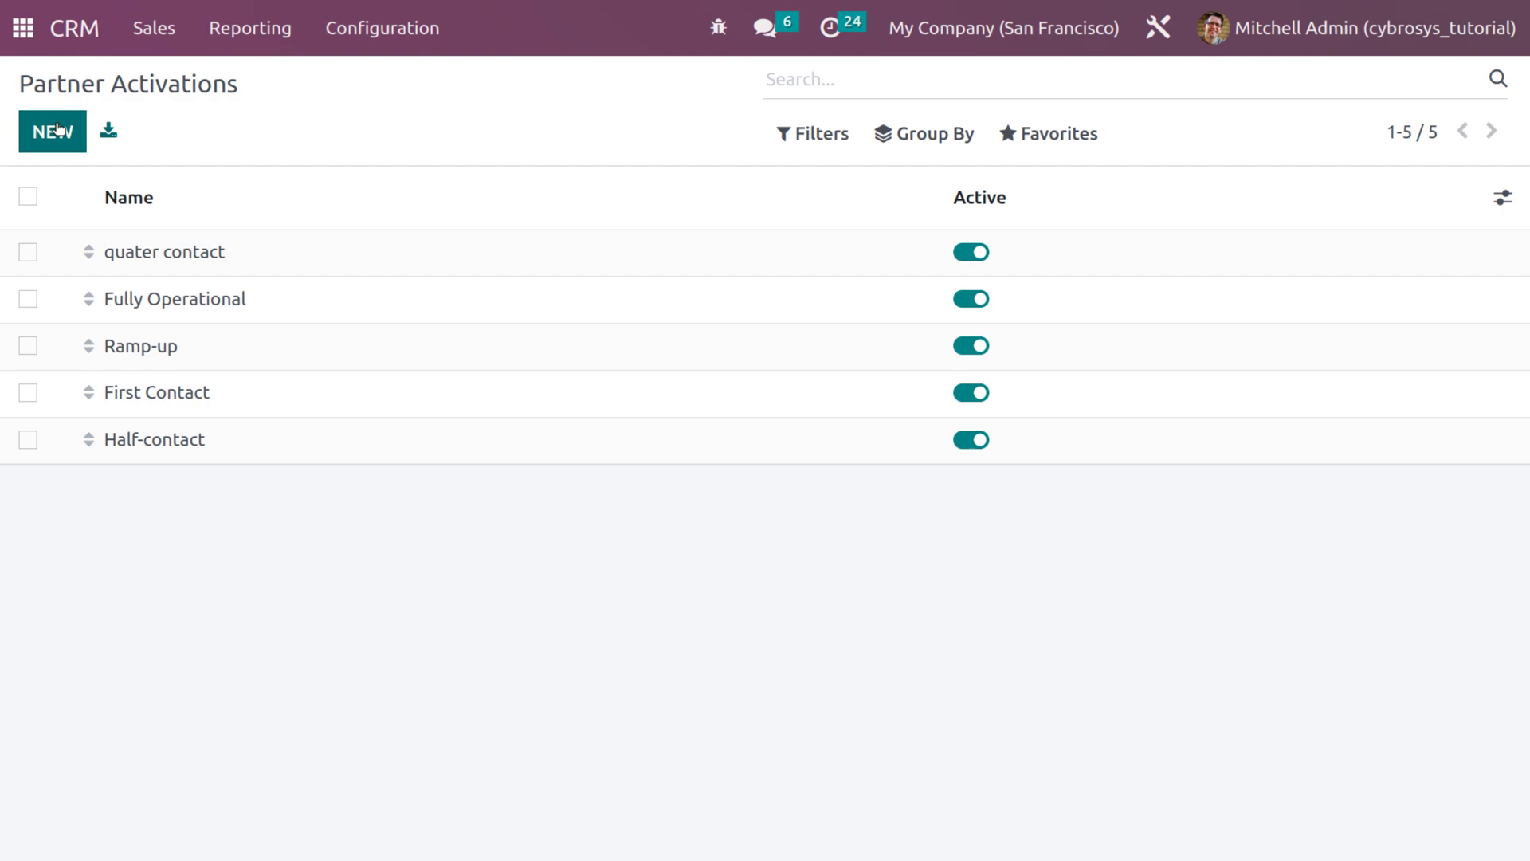
left_click(30, 52)
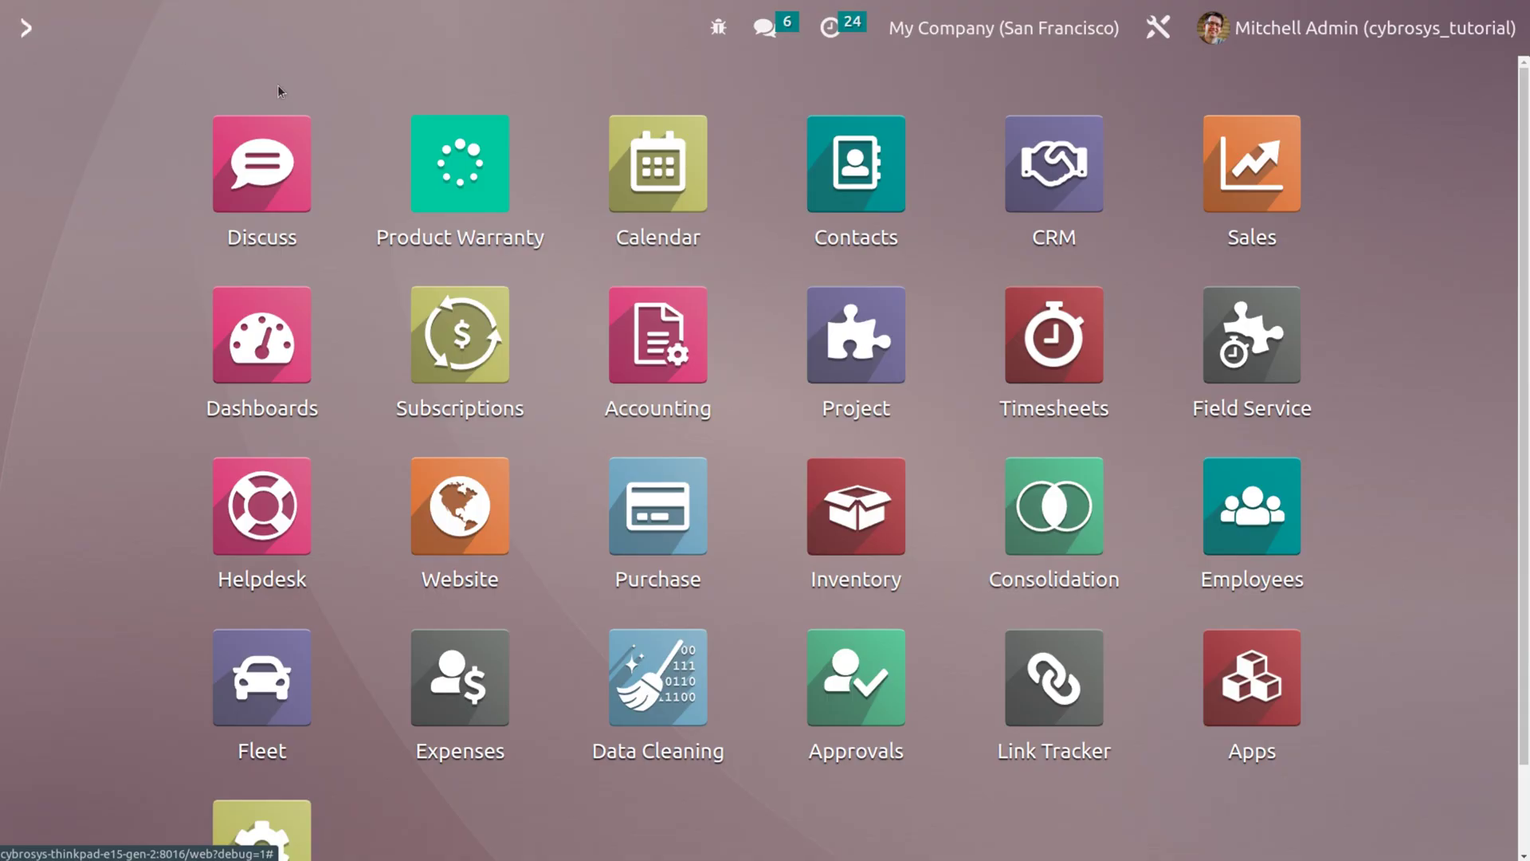
Open an individual contact's form in Contacts and view its Partner Assignment fields
left_click(904, 207)
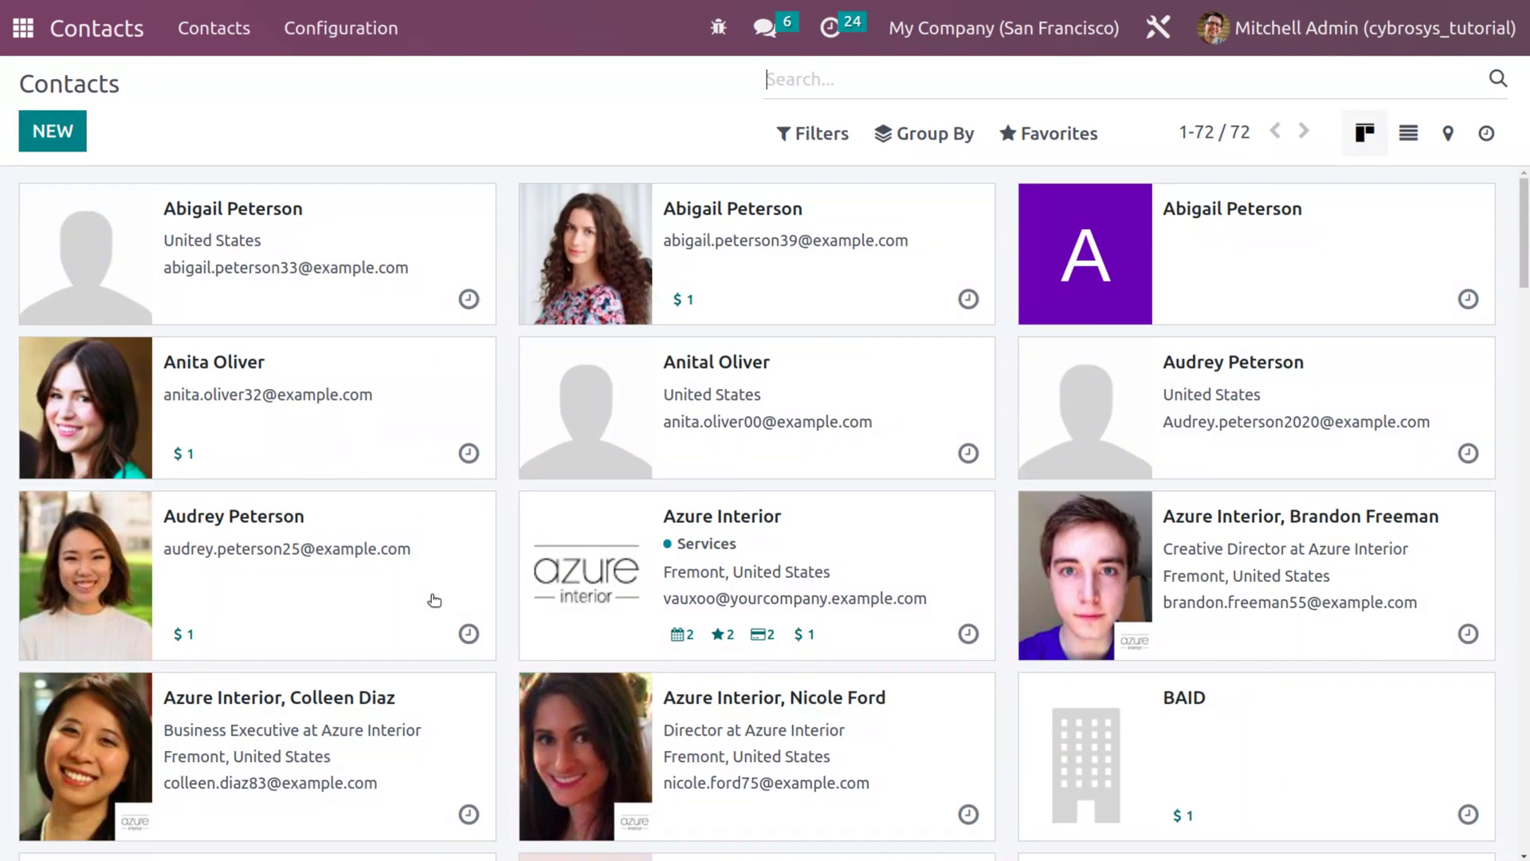
scroll(435, 600, "down", 5)
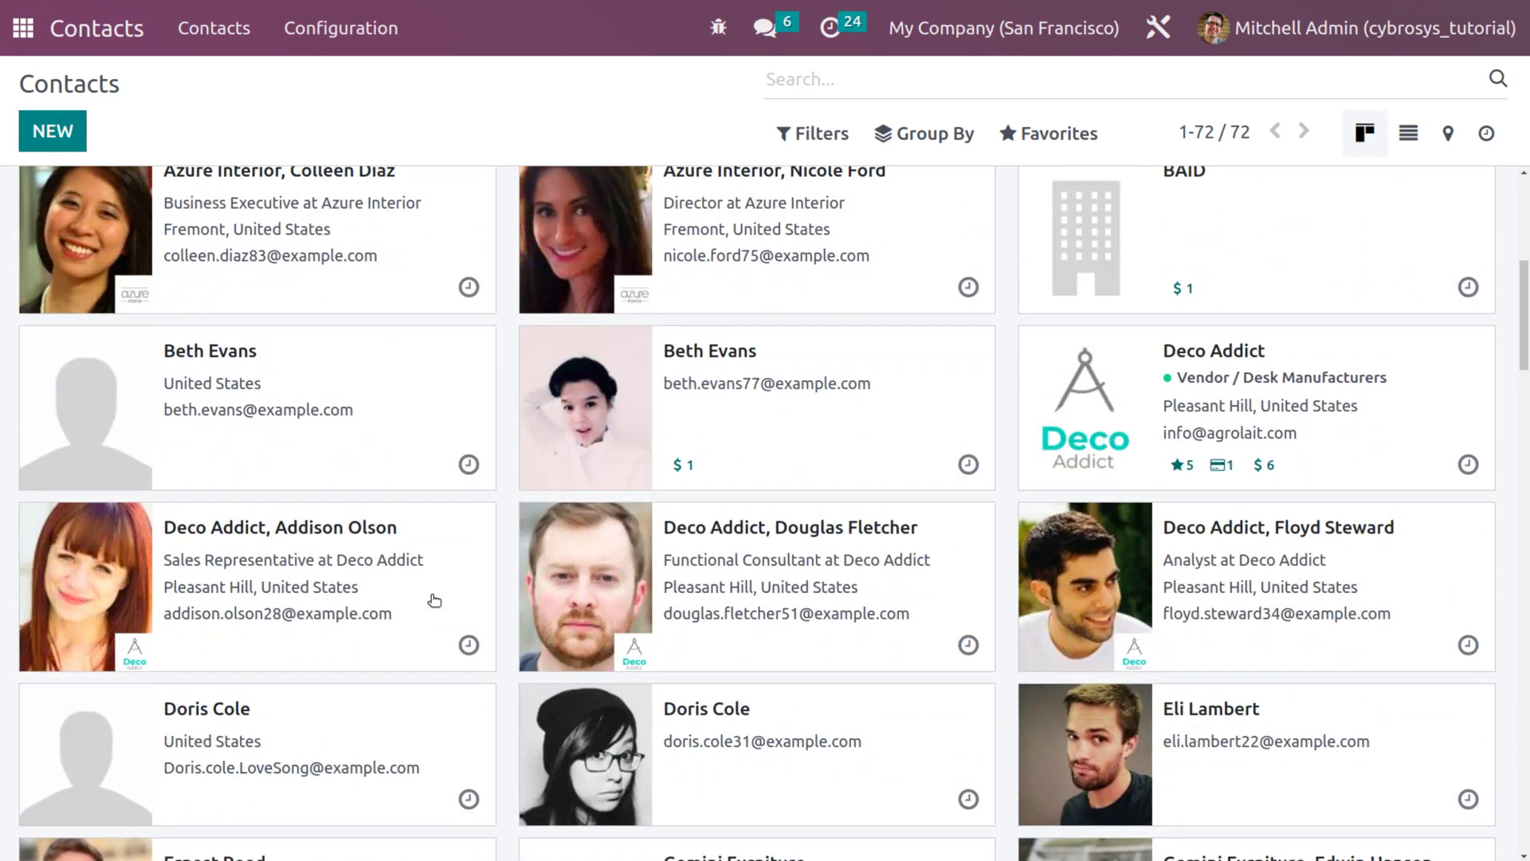
scroll(434, 600, "down", 2)
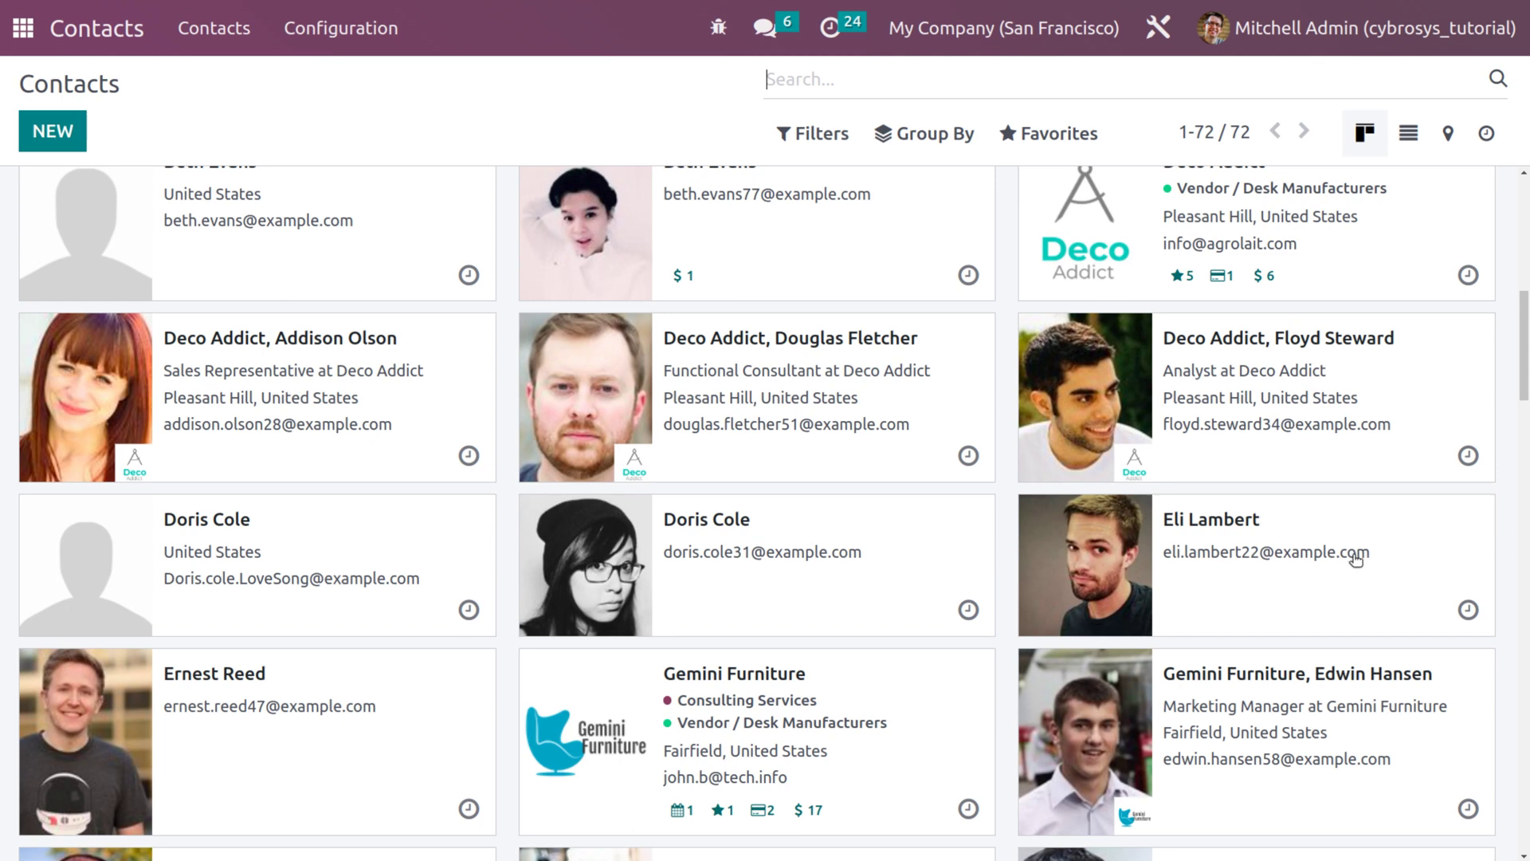
left_click(1341, 619)
scroll(939, 599, "down", 1)
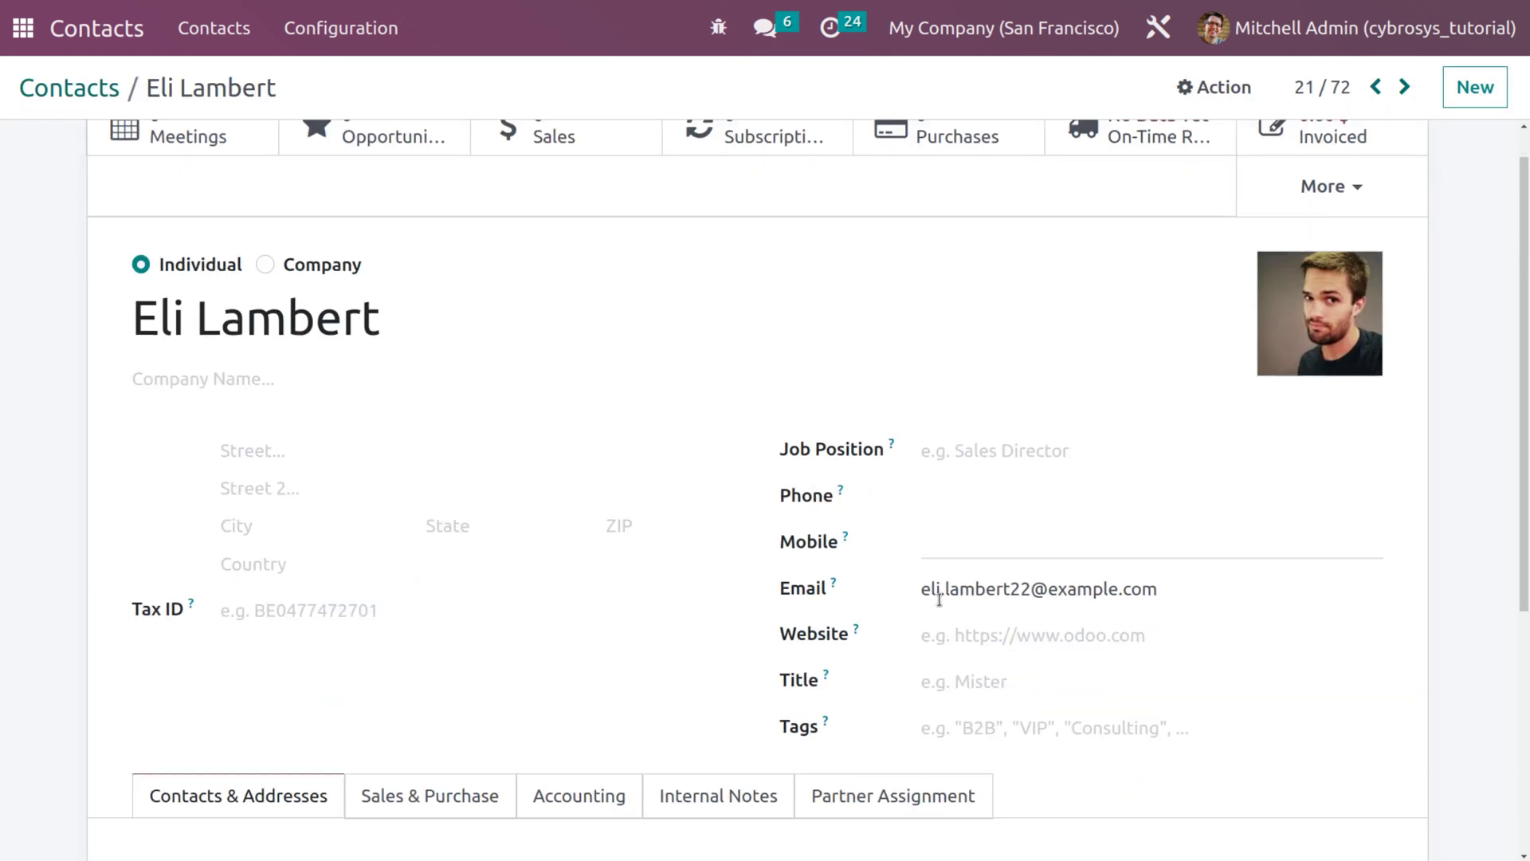
scroll(938, 599, "down", 3)
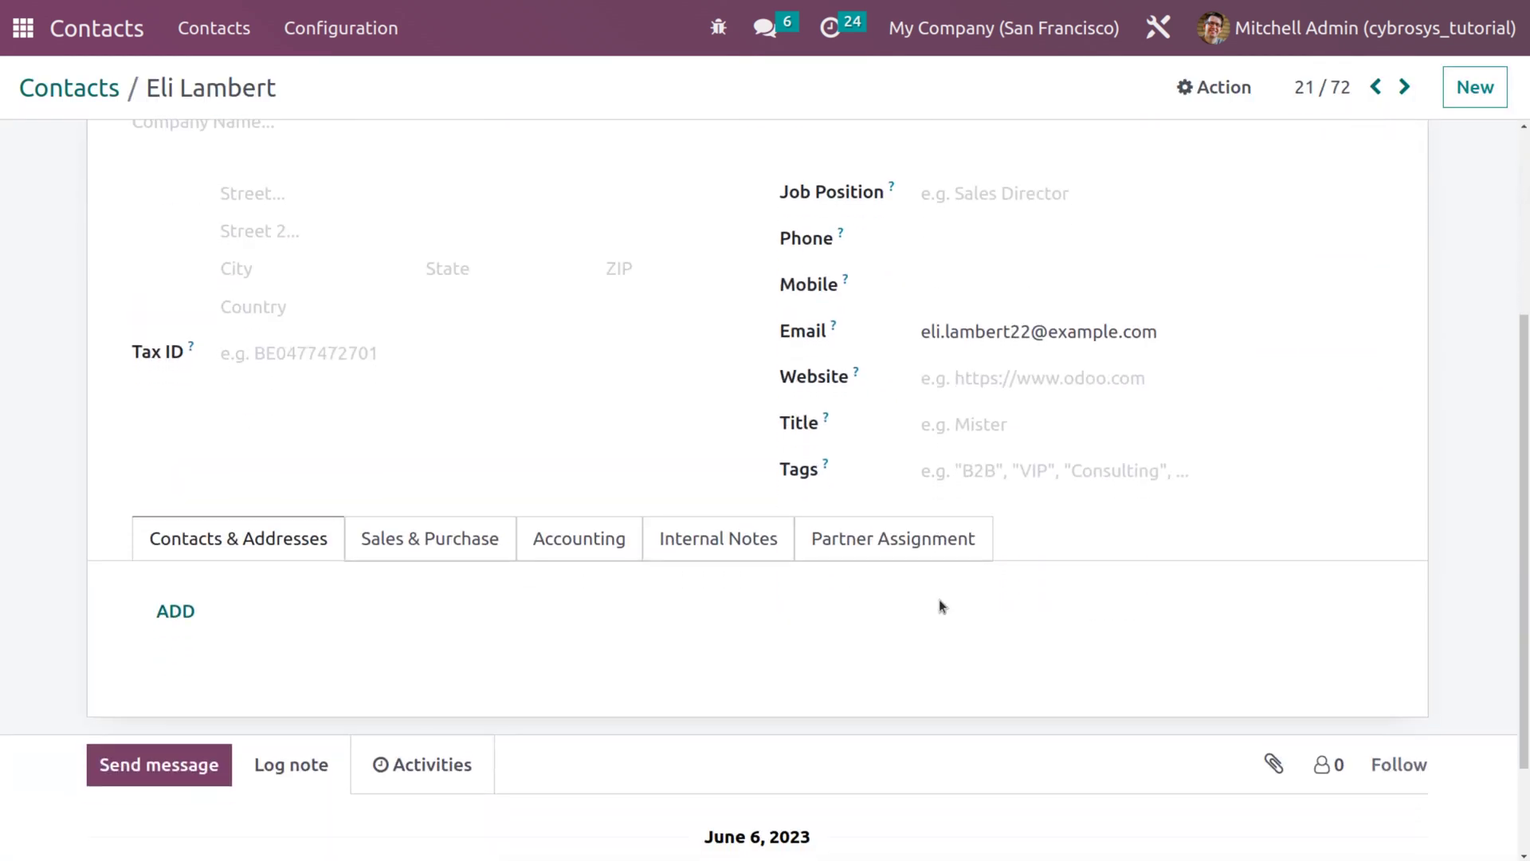
left_click(916, 539)
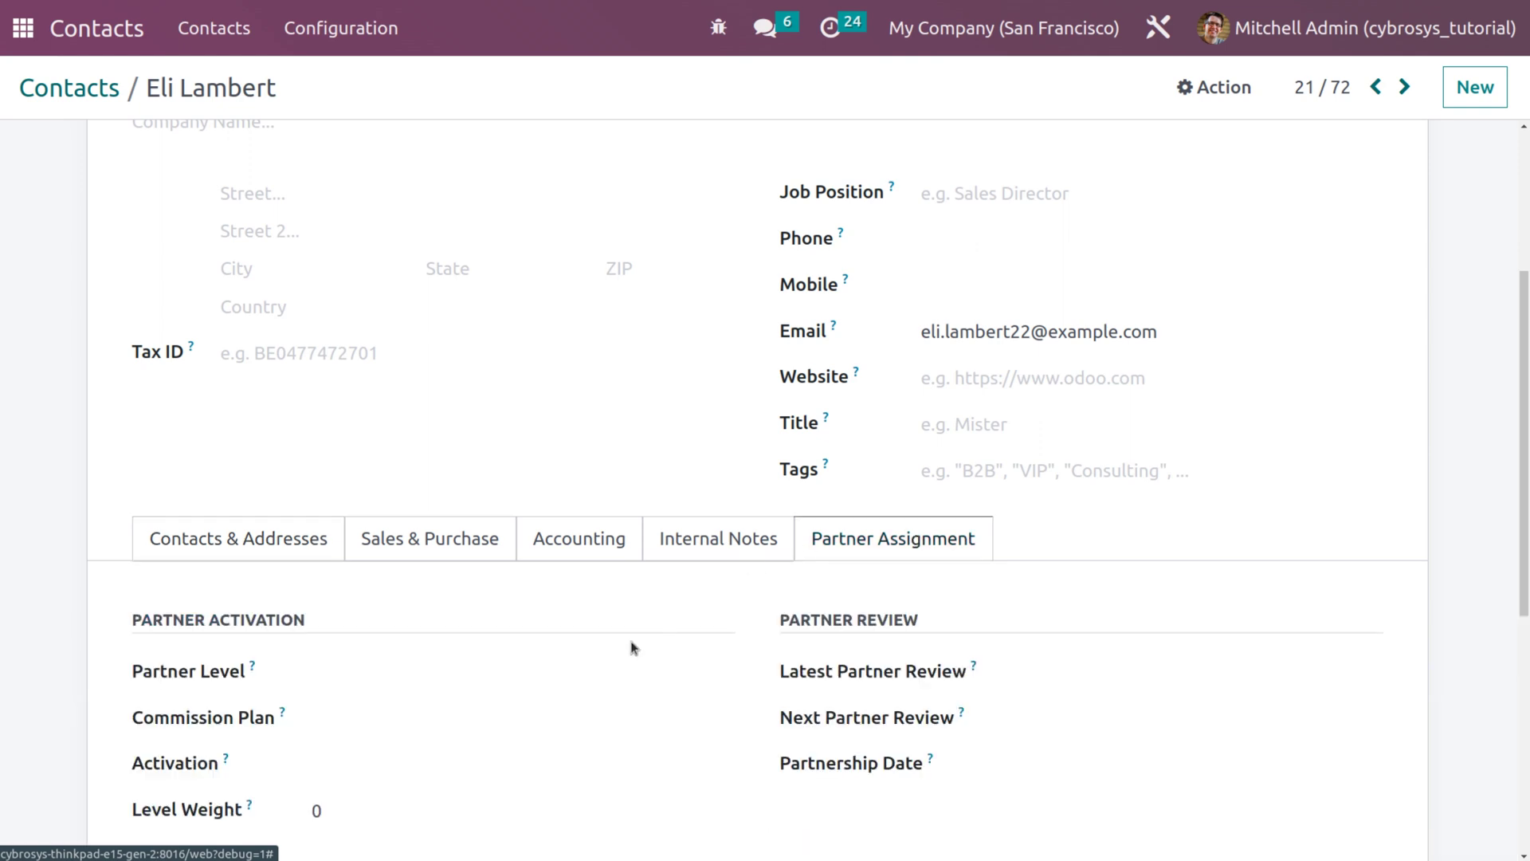
Set the contact's partner level to Sapphire and its activation to Half-contact
scroll(629, 641, "down", 3)
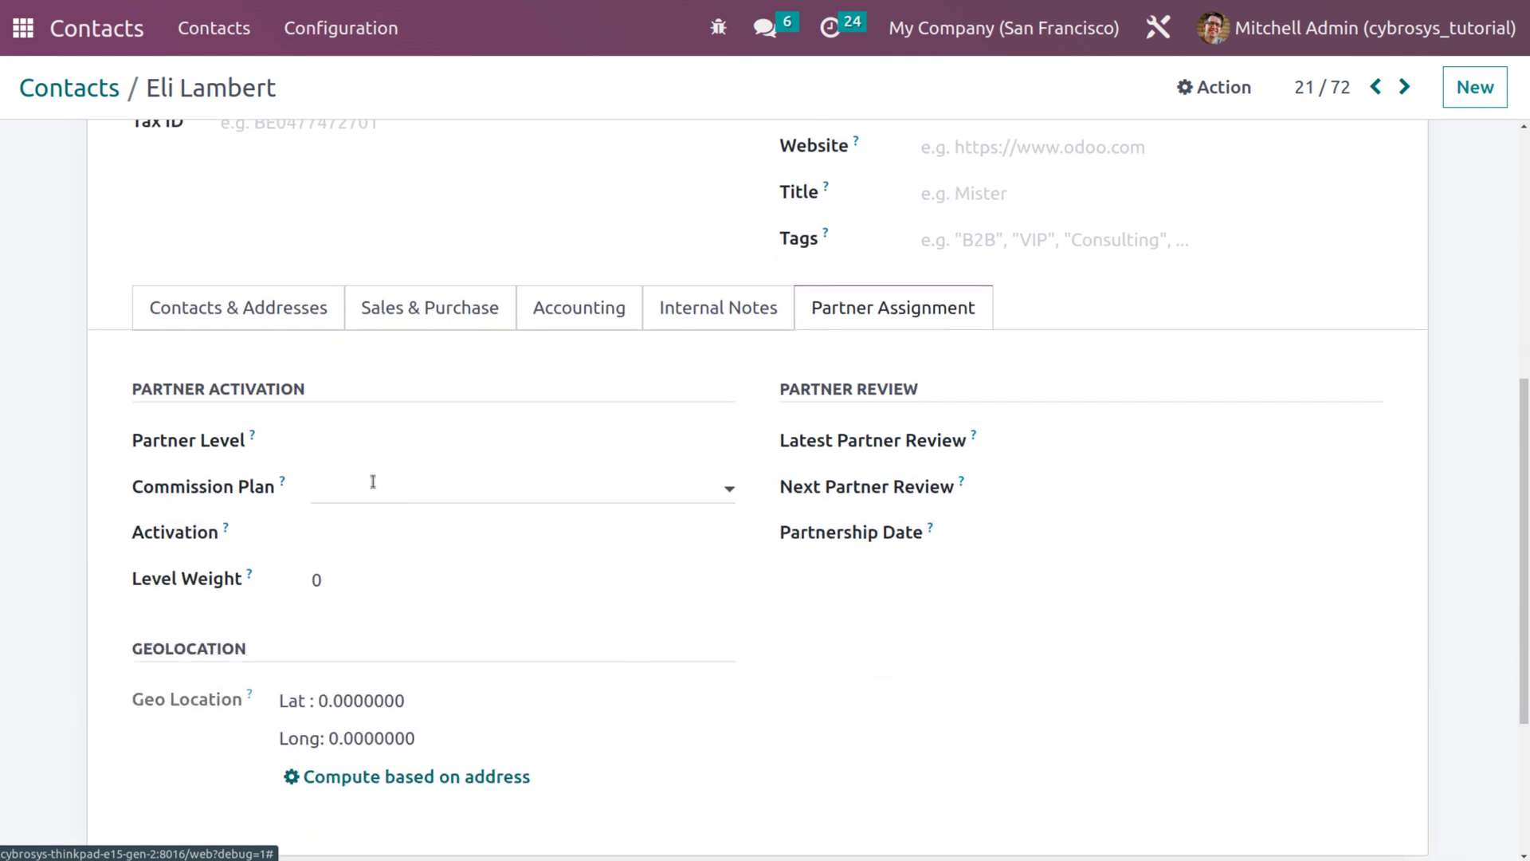
left_click(353, 436)
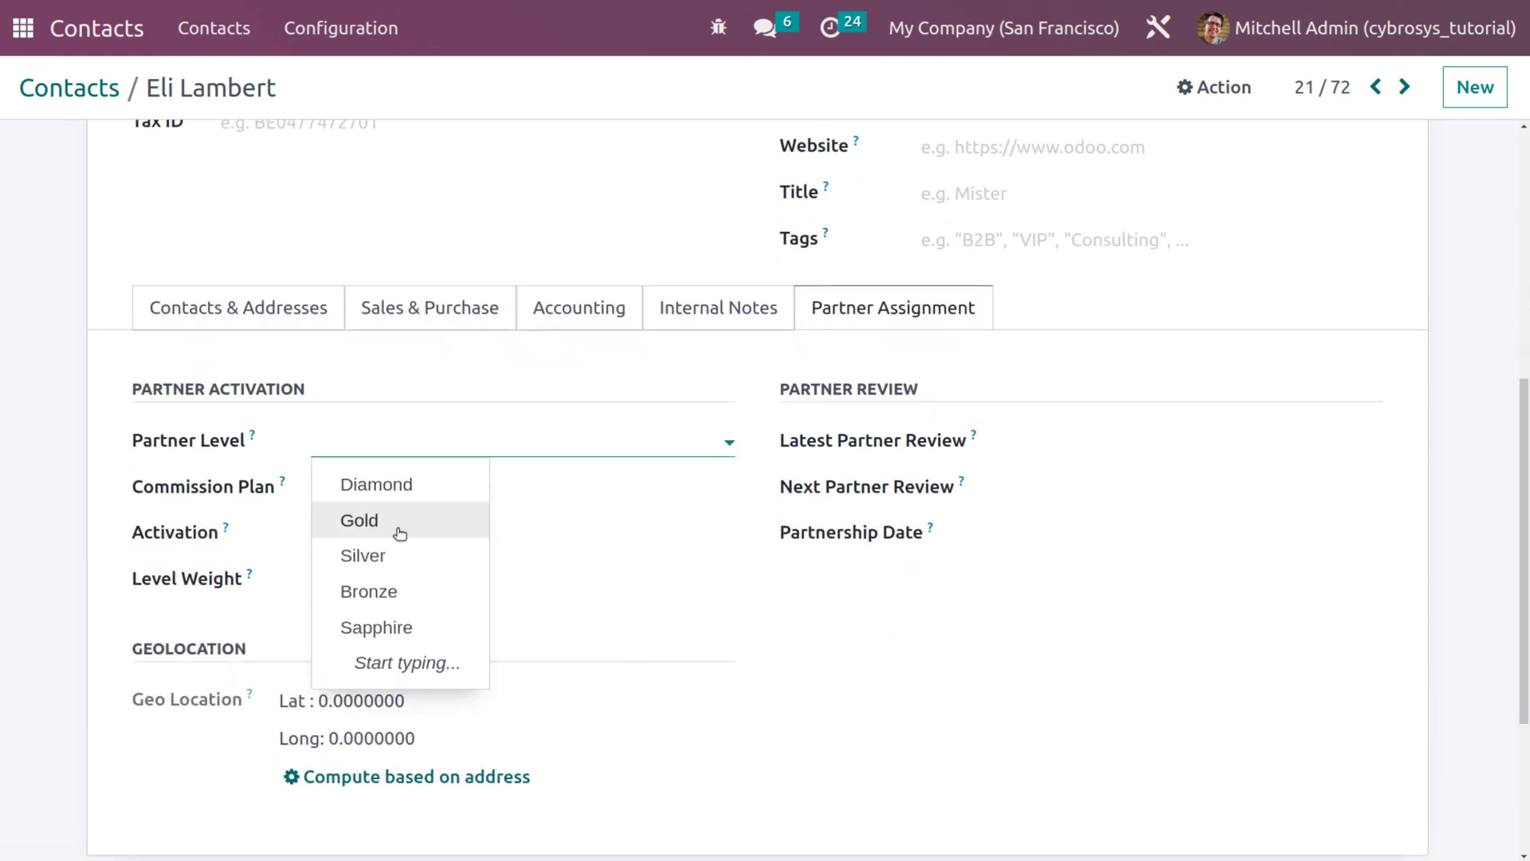
left_click(414, 626)
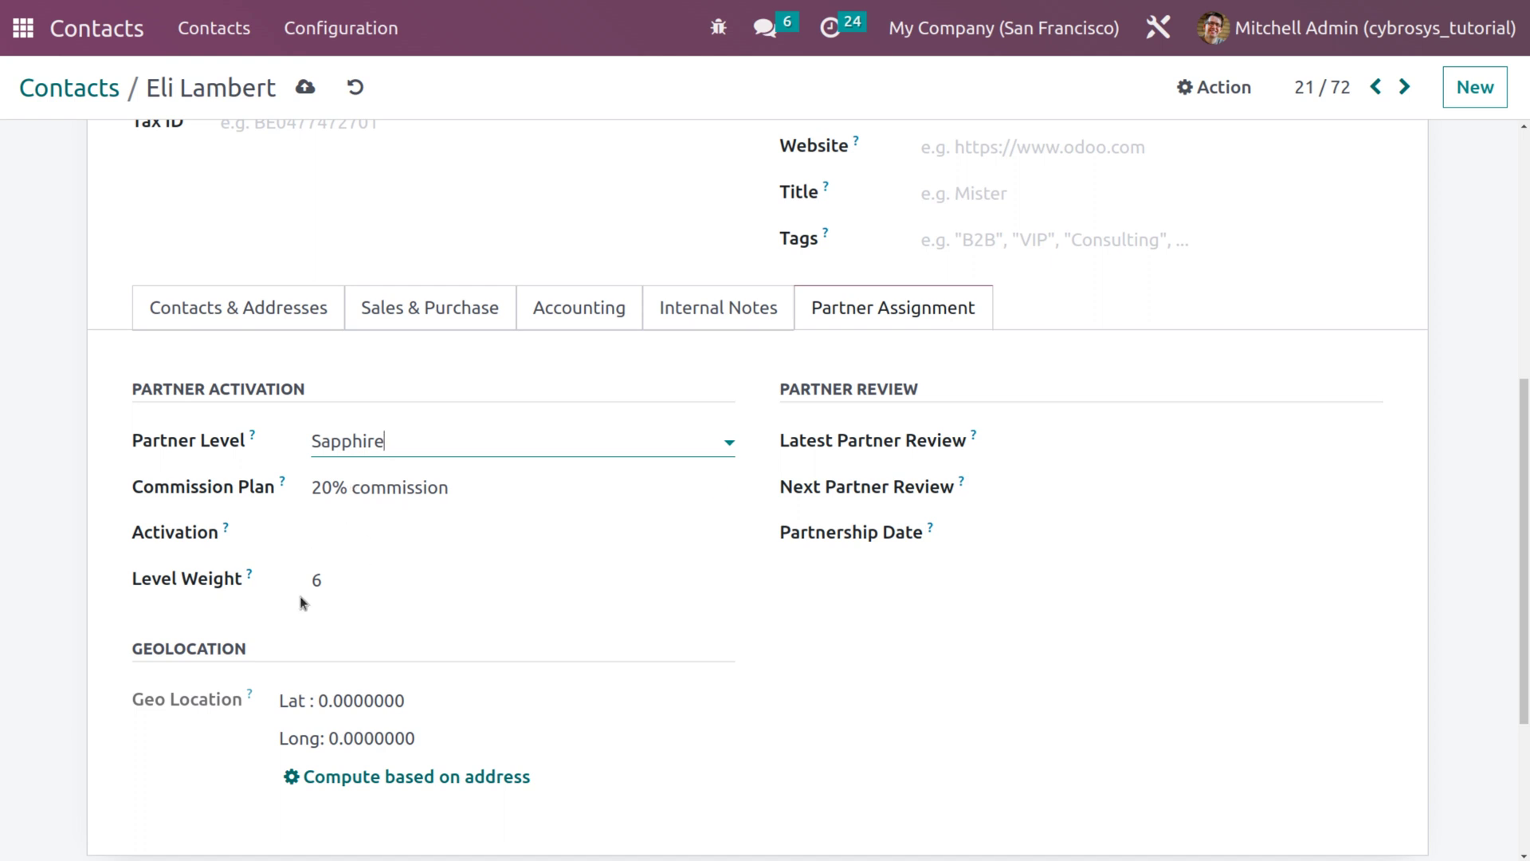
left_click(348, 533)
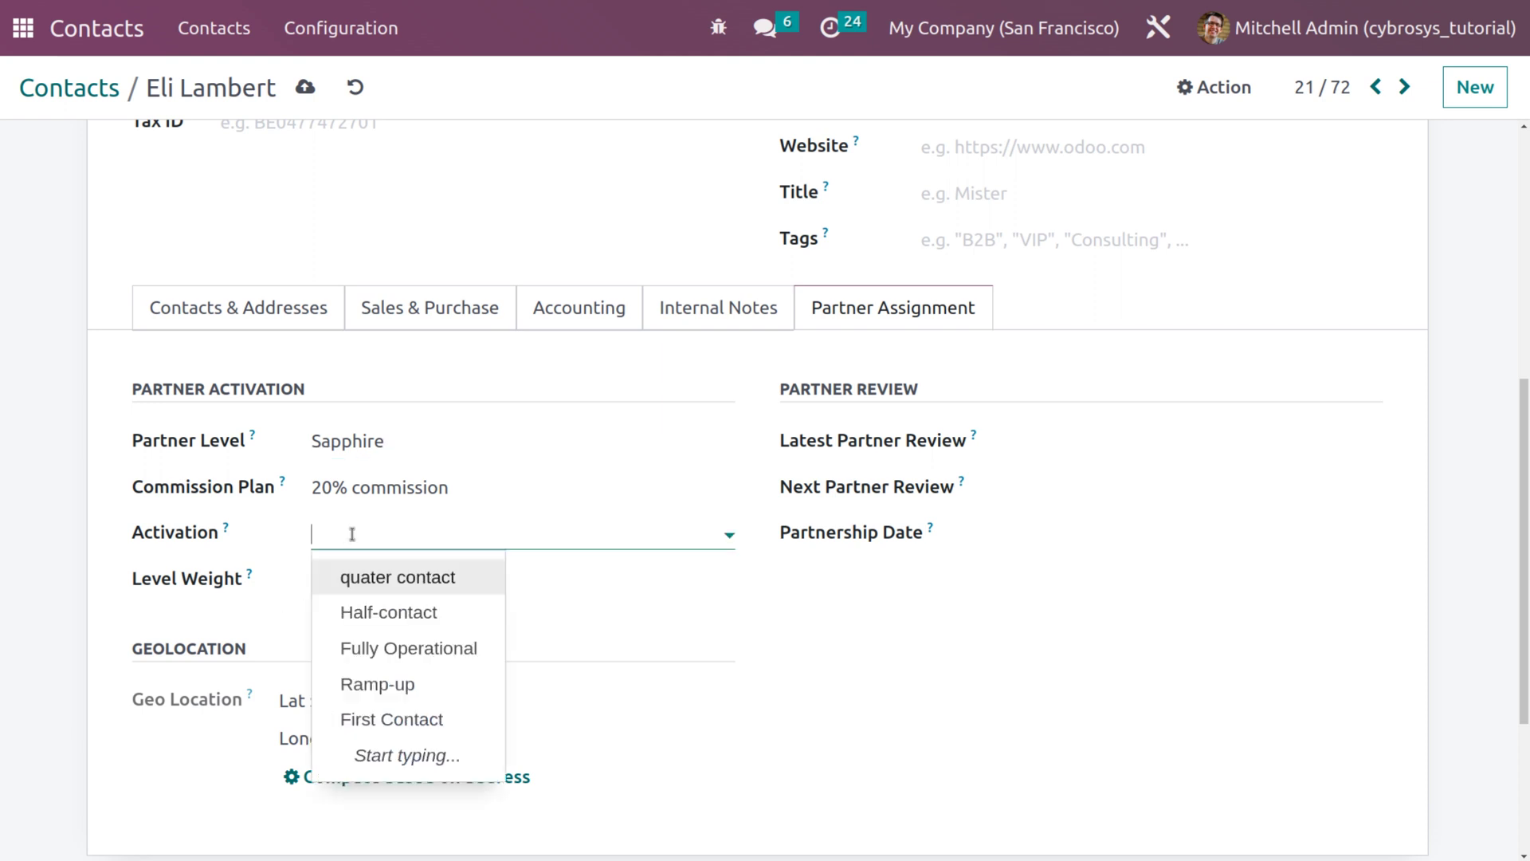
left_click(430, 616)
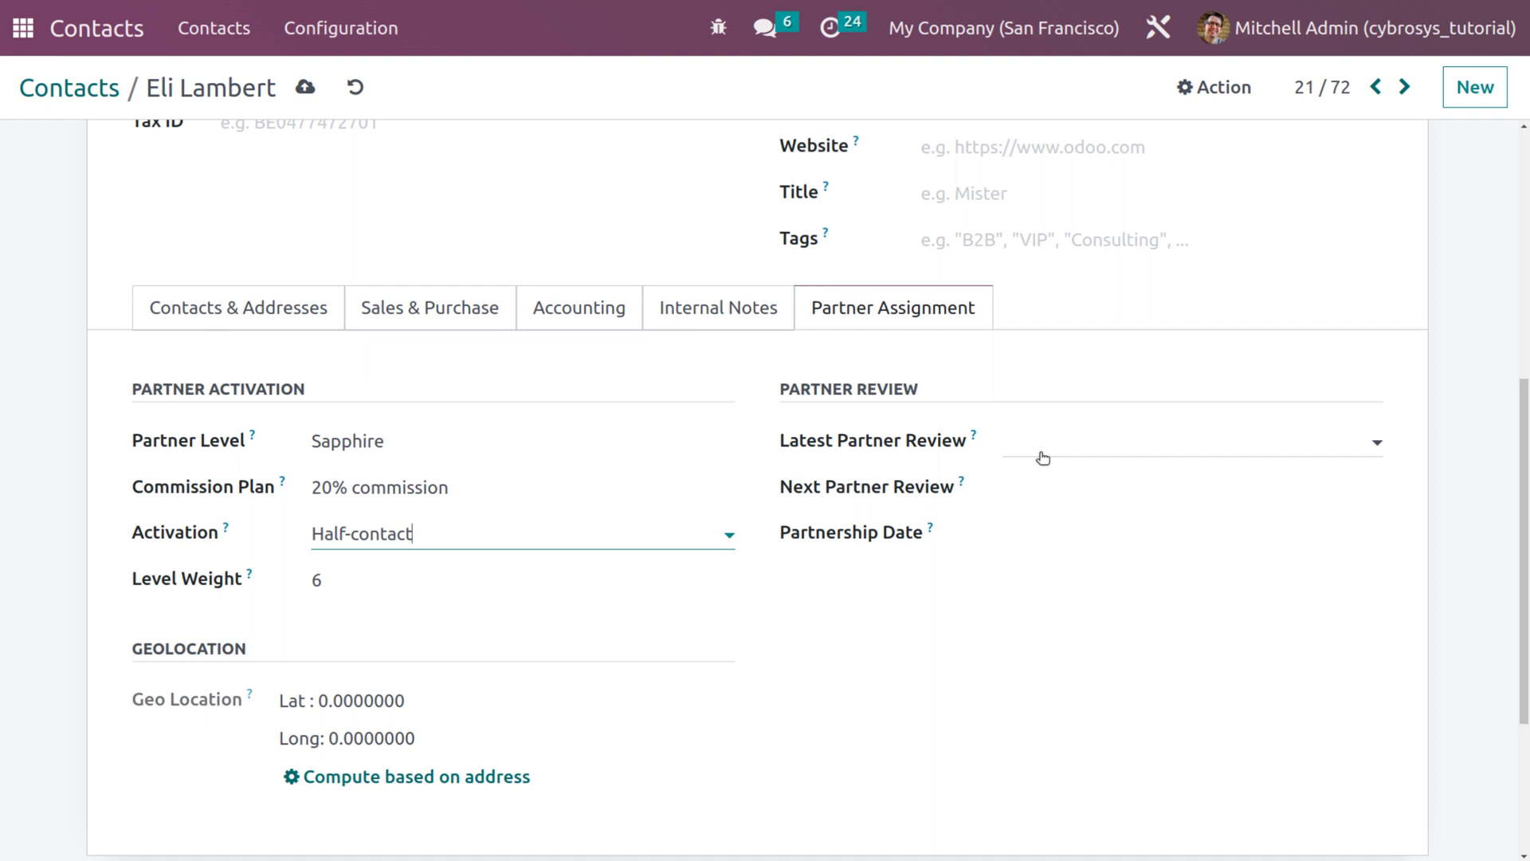
Set latest review 06/15/2023, next review 06/24/2023, partnership 06/01/2023, and save the contact
left_click(1042, 458)
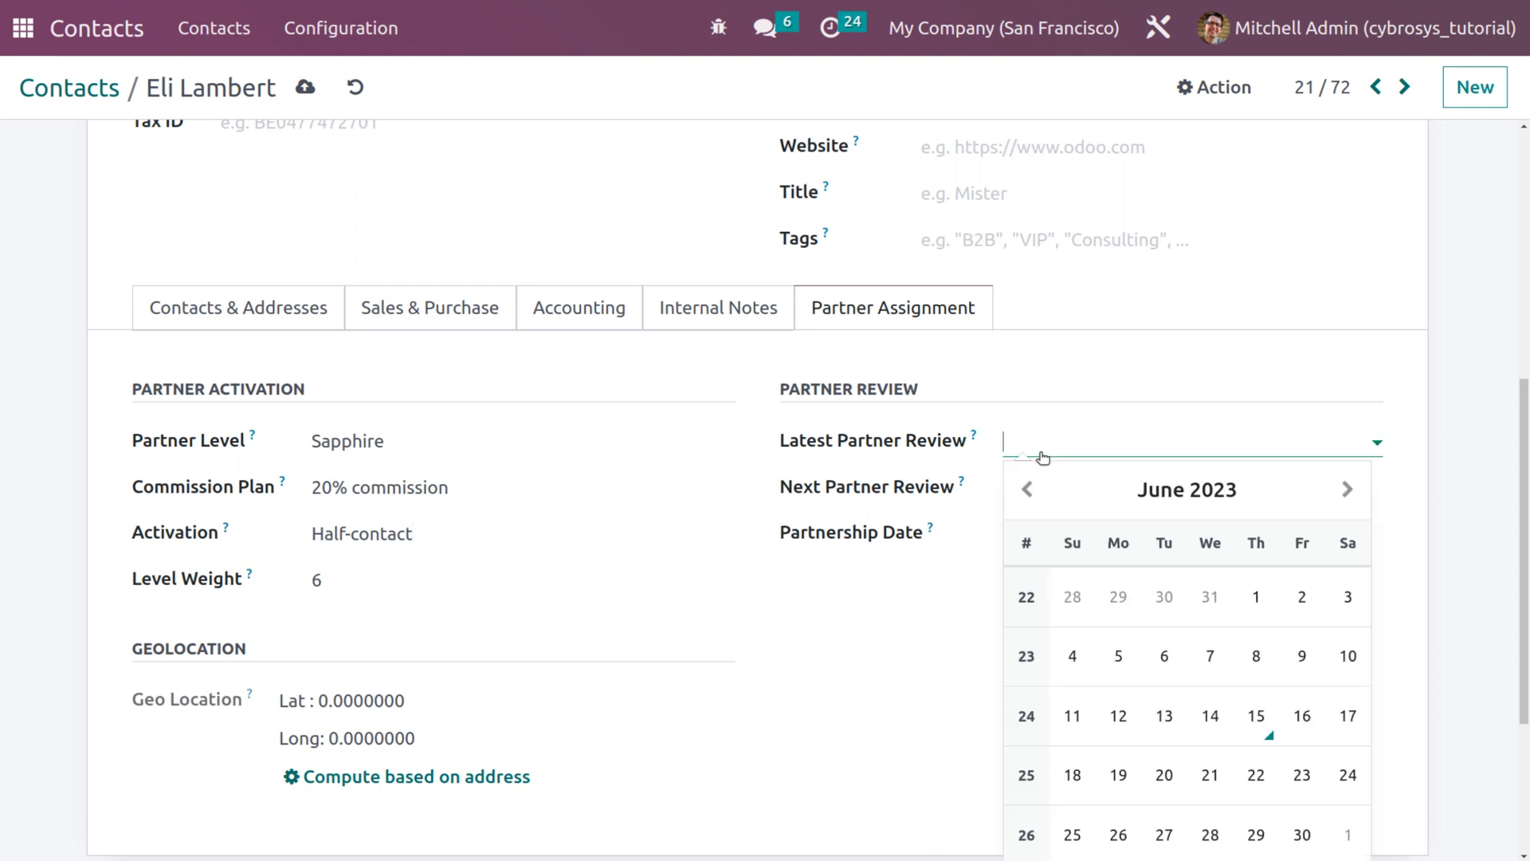
left_click(1243, 727)
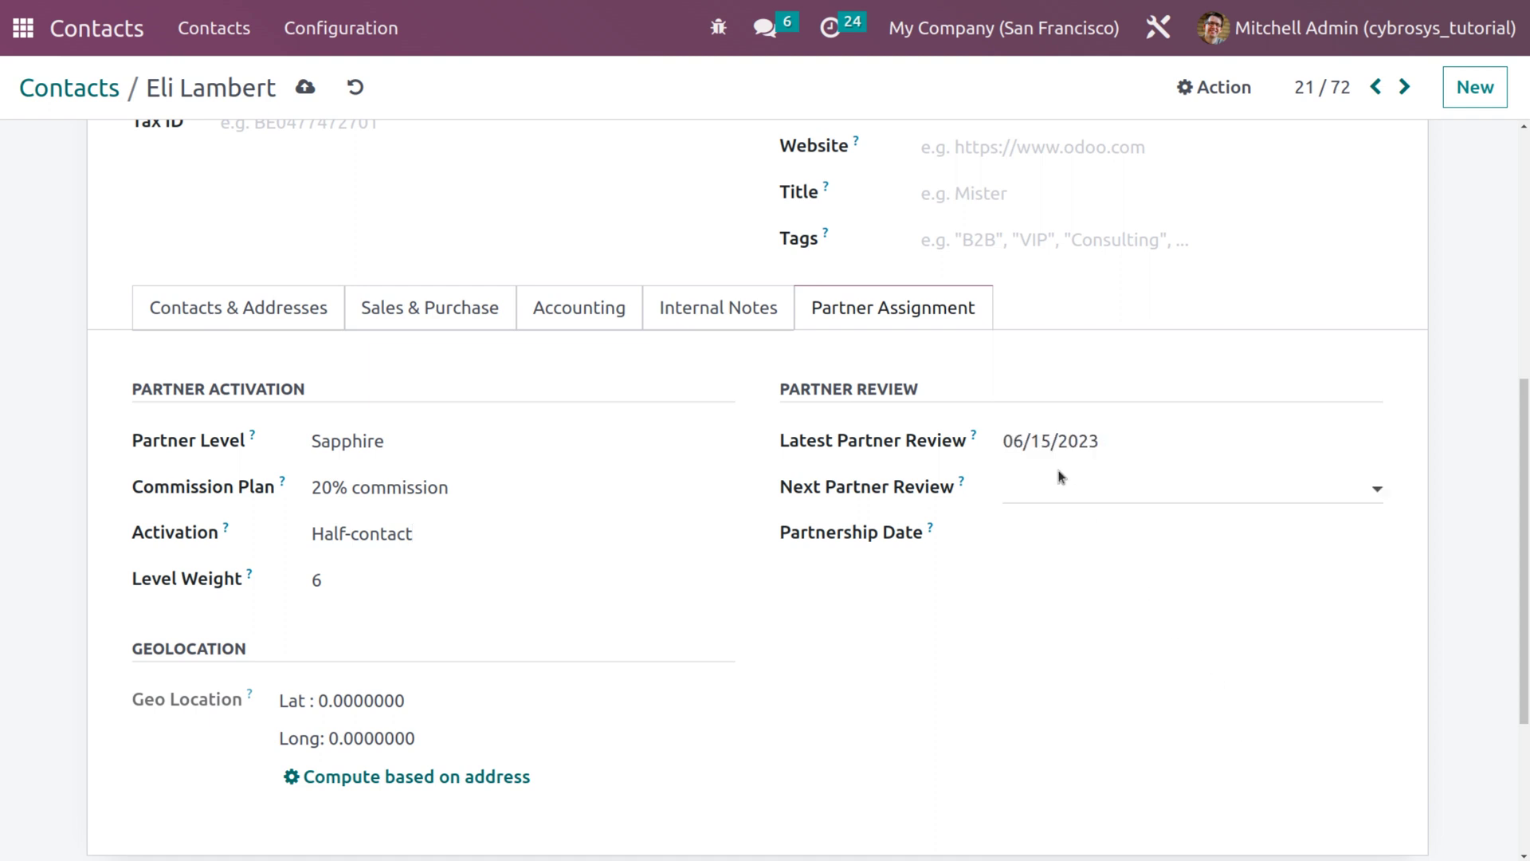
left_click(1059, 494)
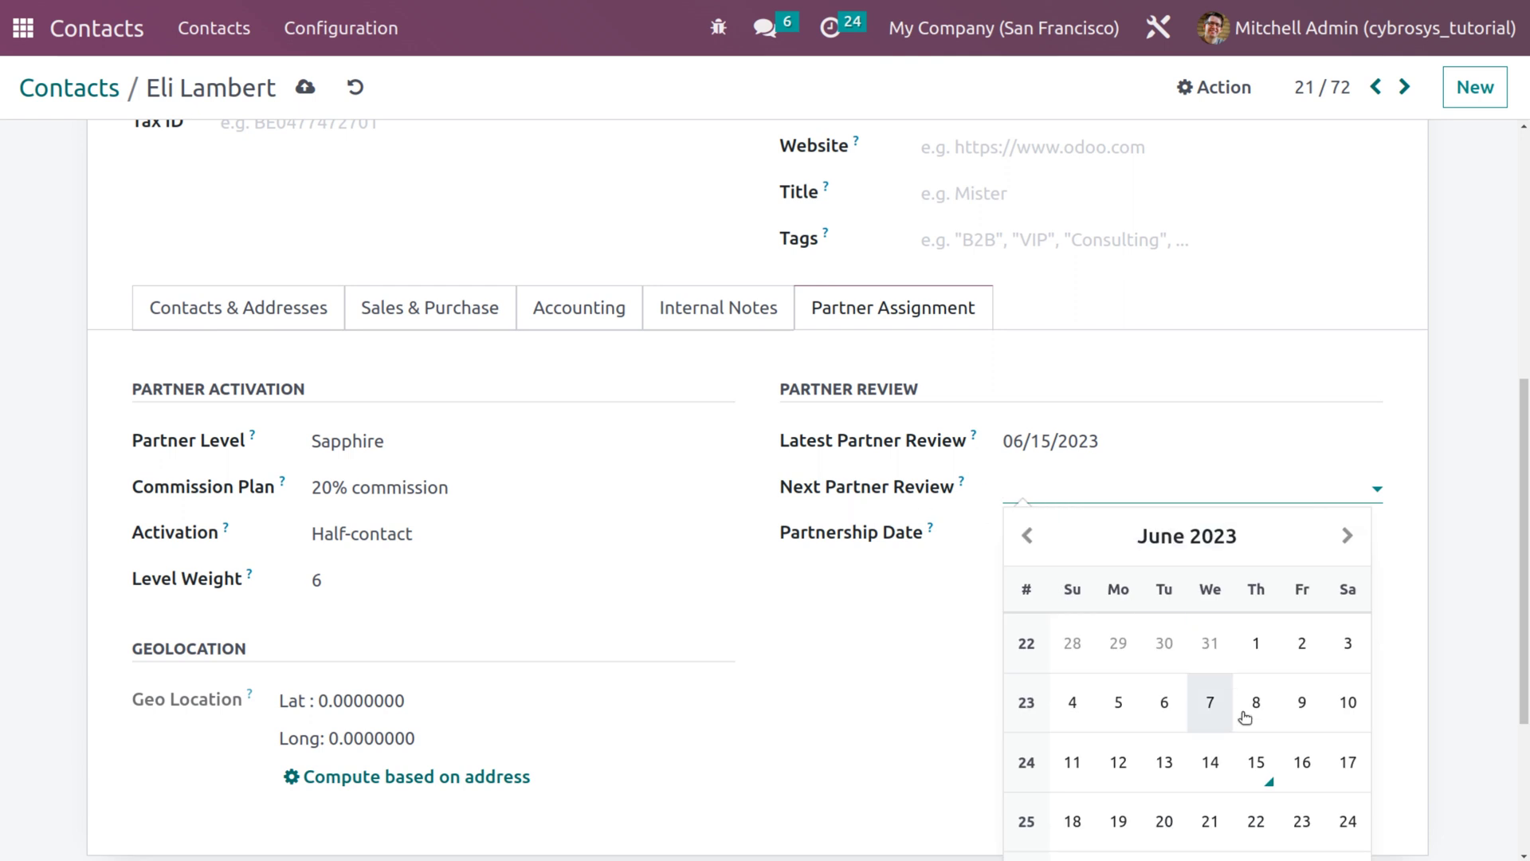
left_click(1346, 822)
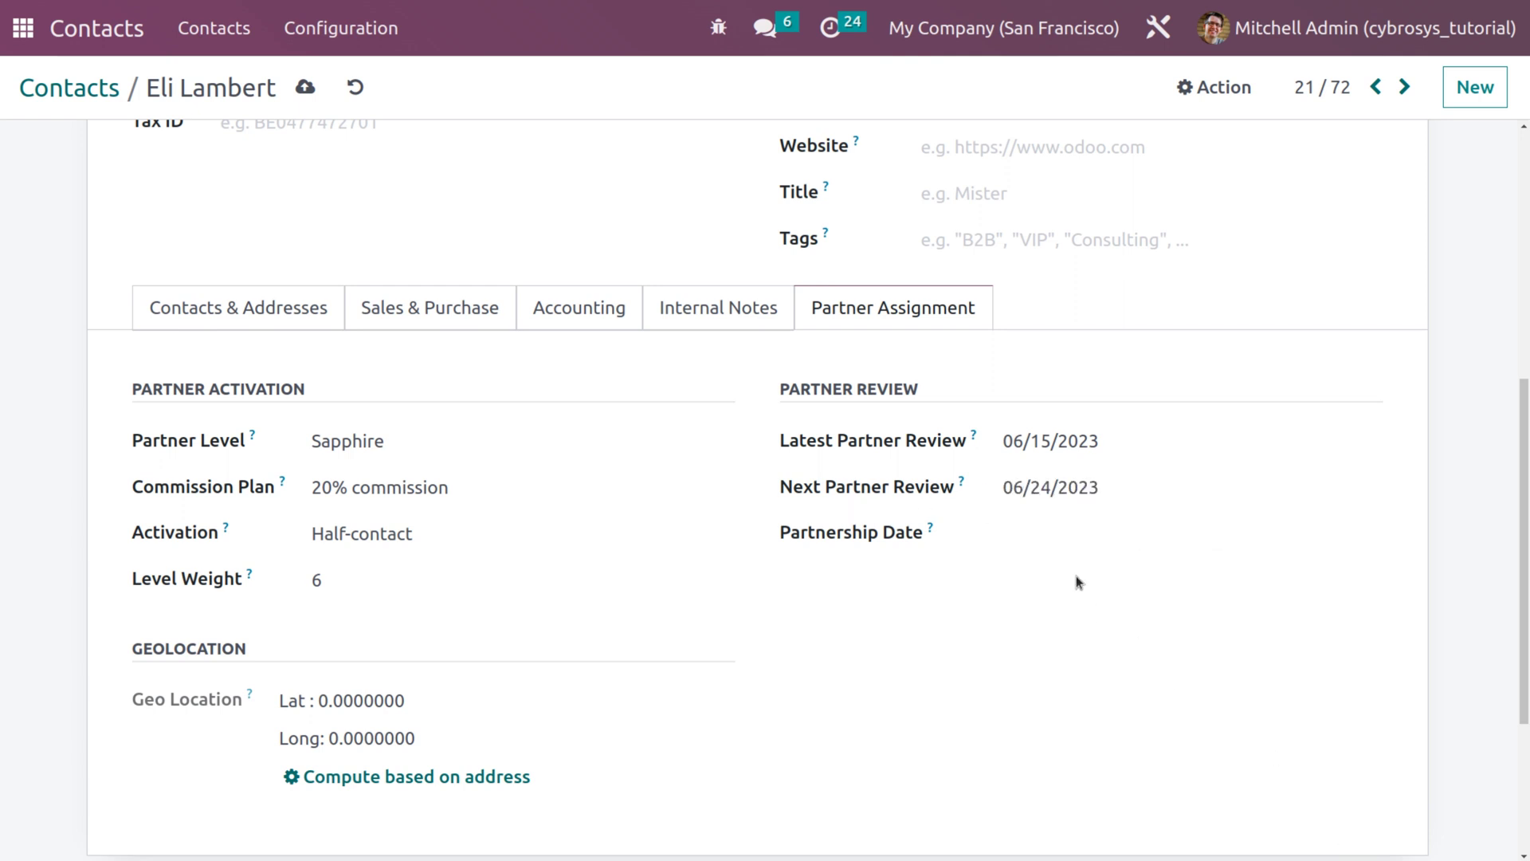
left_click(1048, 534)
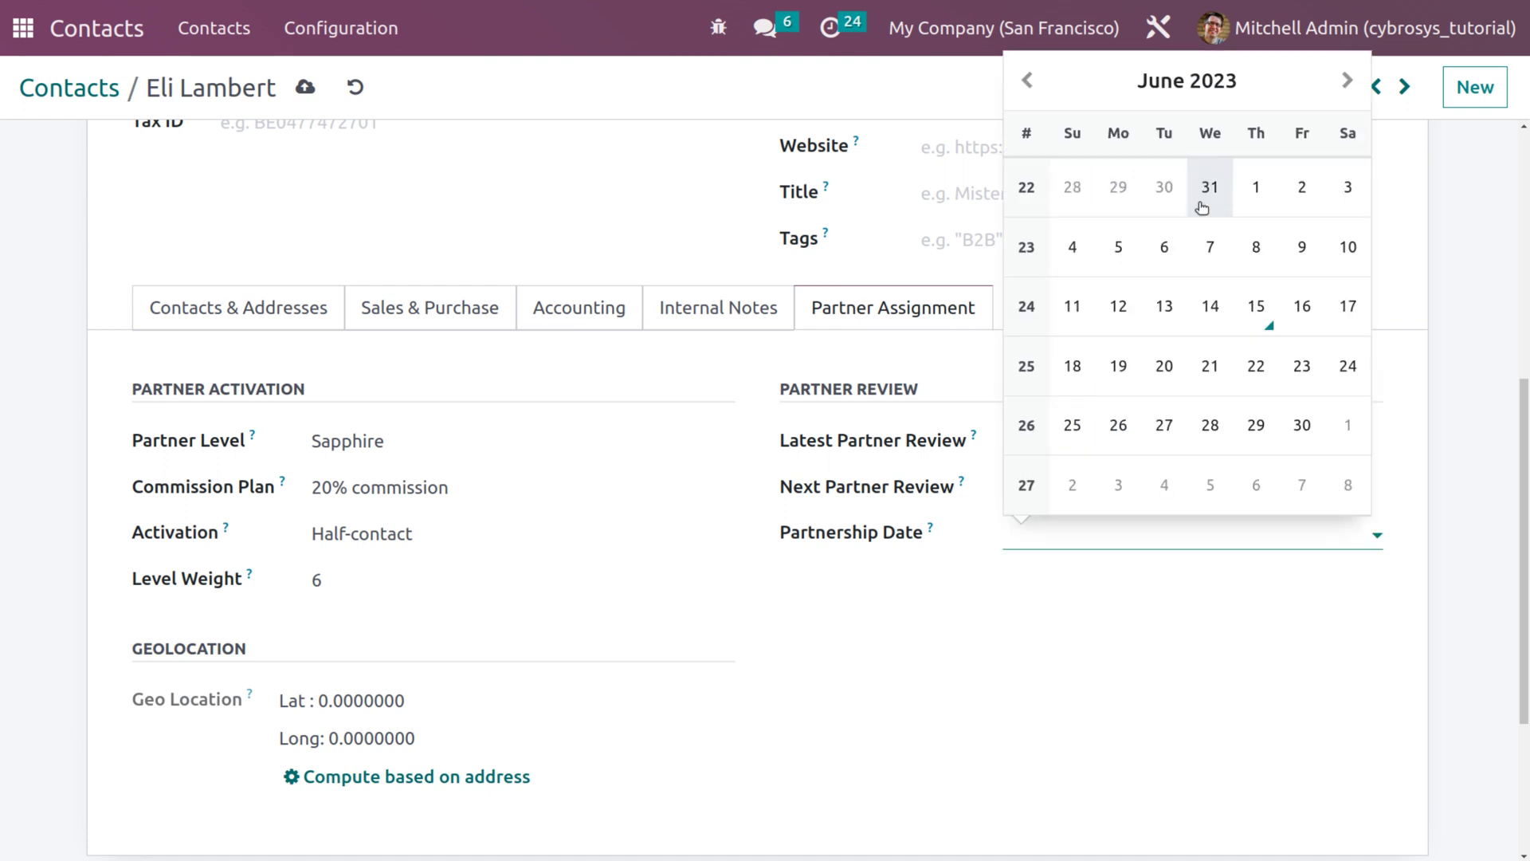
left_click(1243, 199)
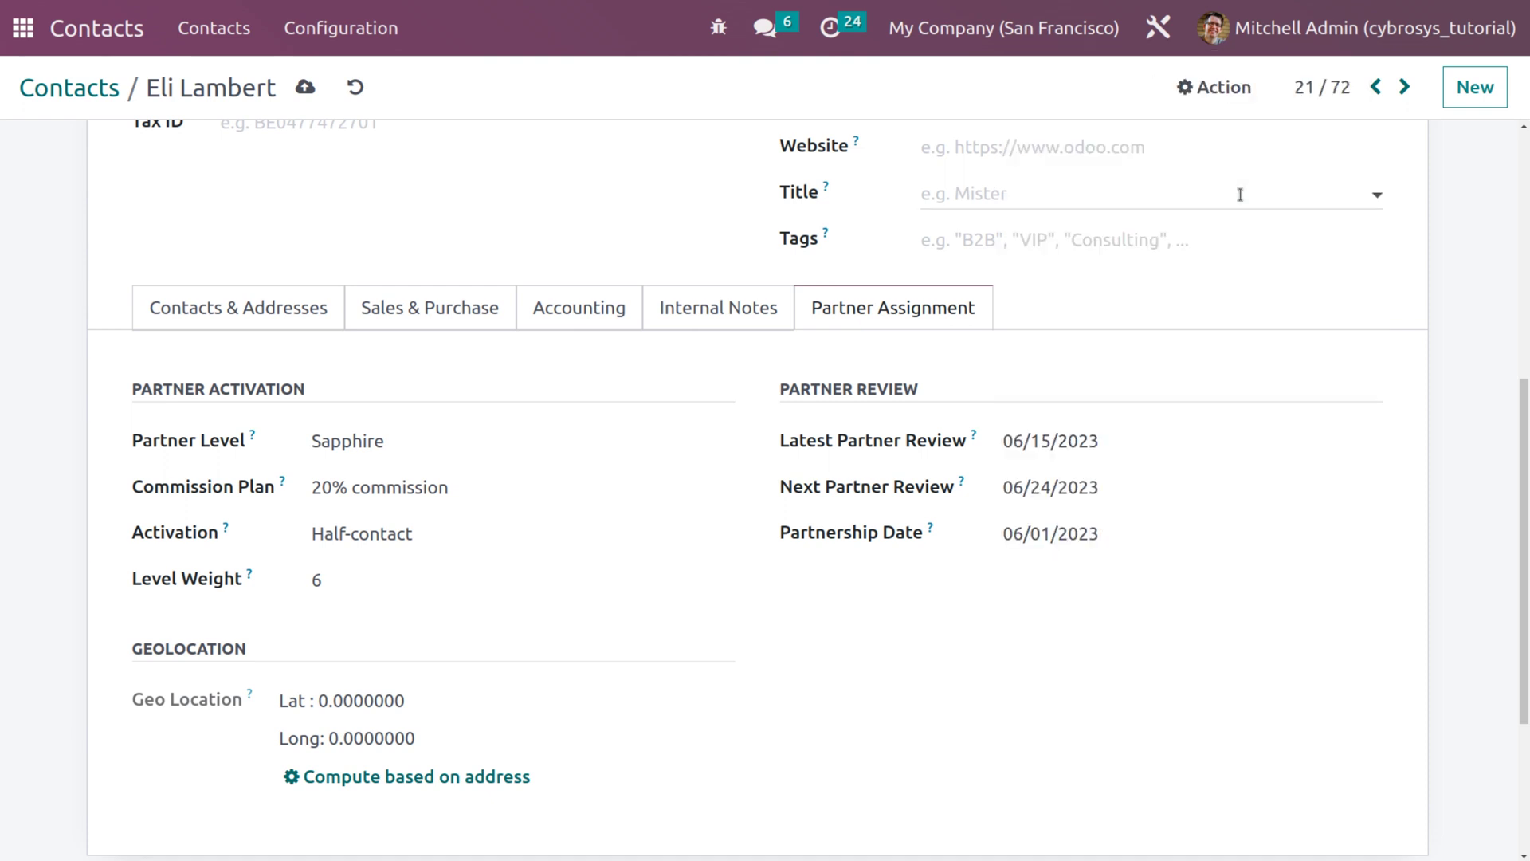
left_click(305, 89)
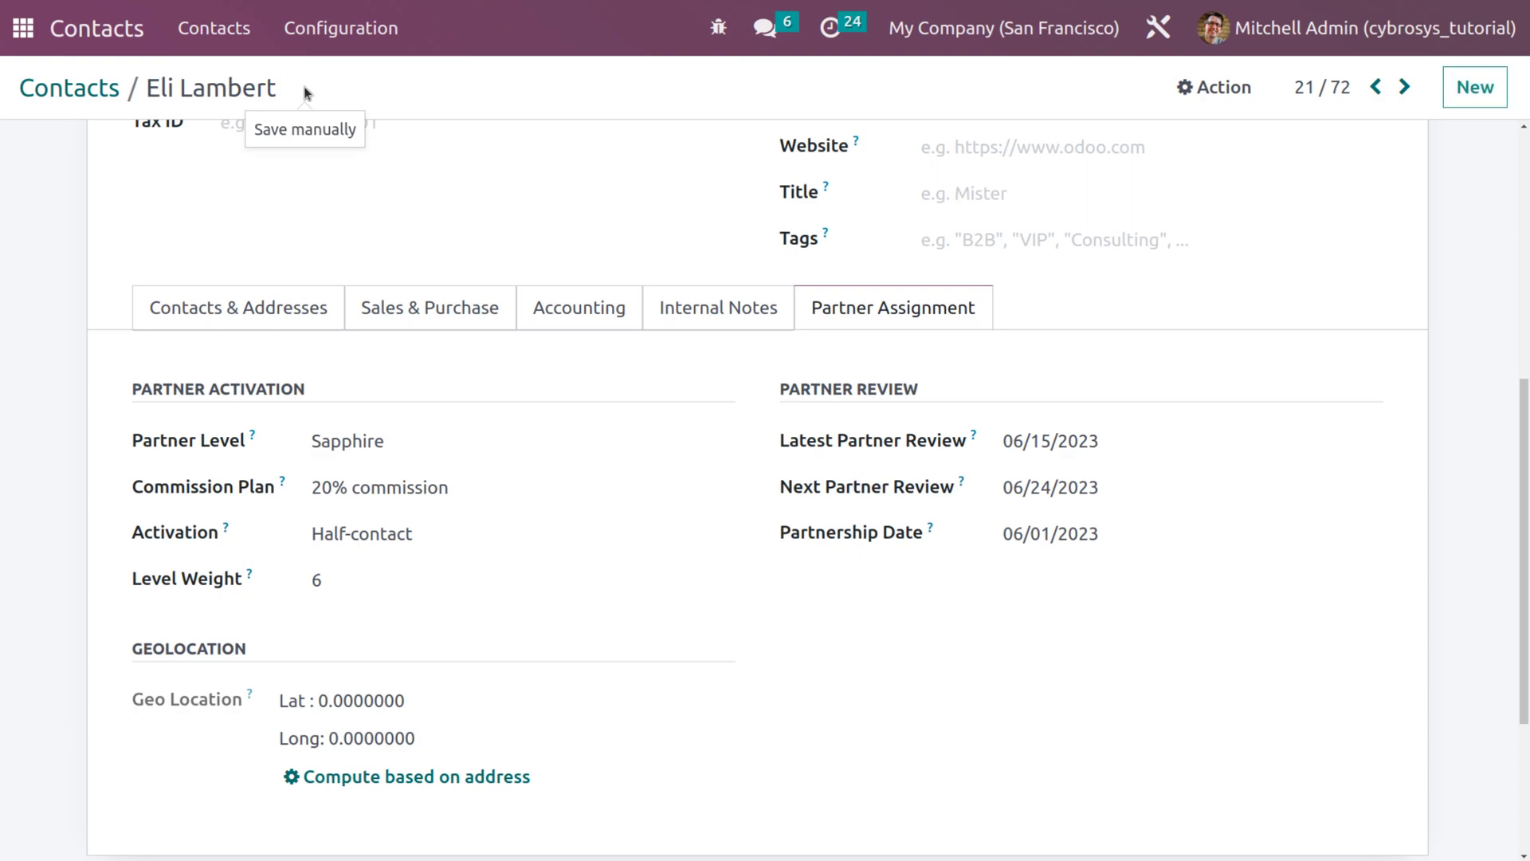
left_click(19, 30)
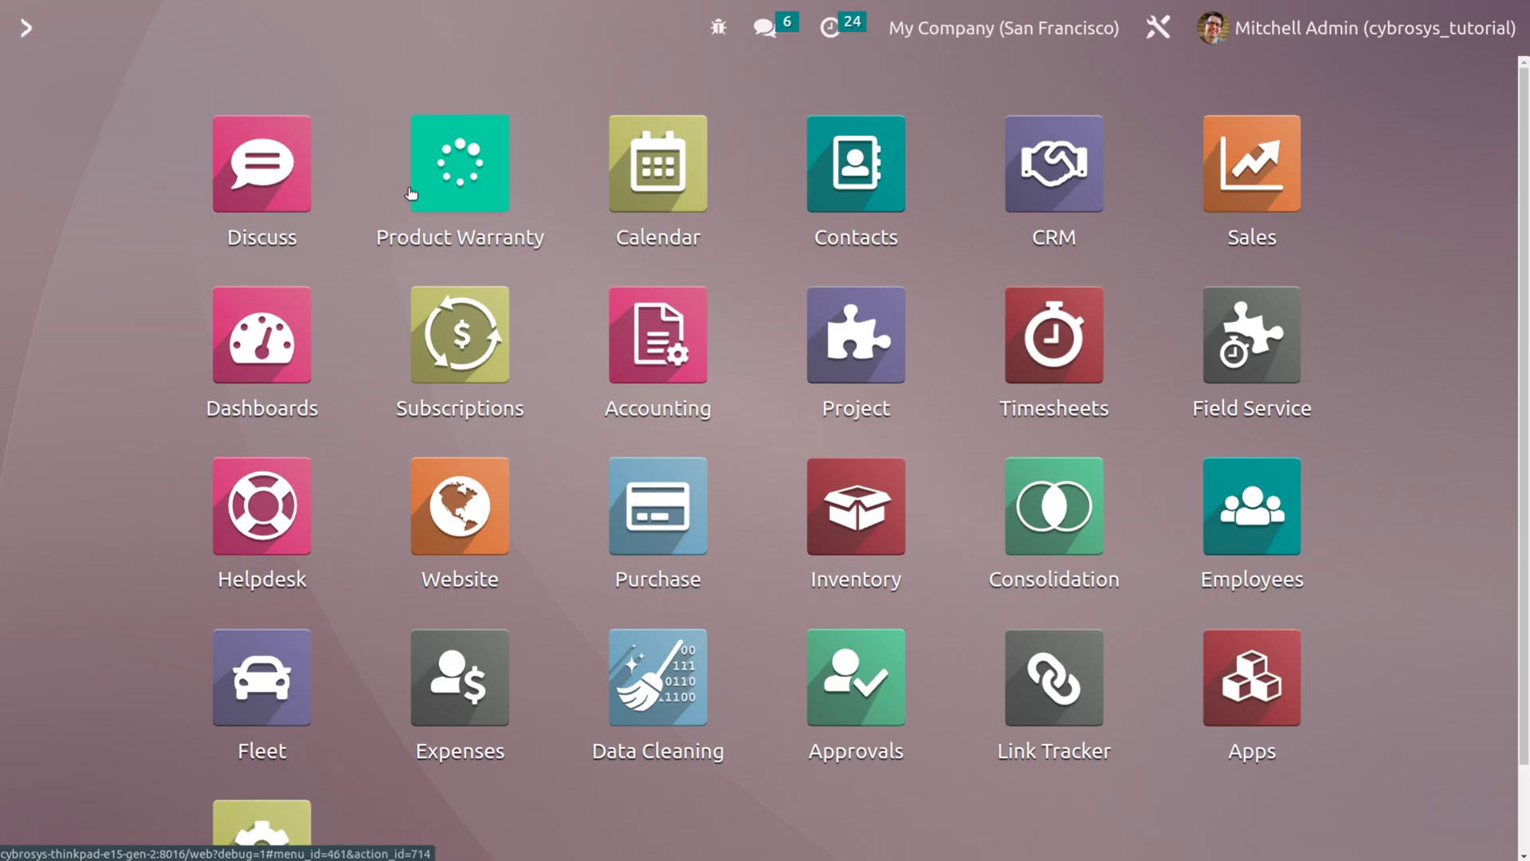
Start a new Sales quotation for the customer with the reseller as referrer
left_click(1247, 191)
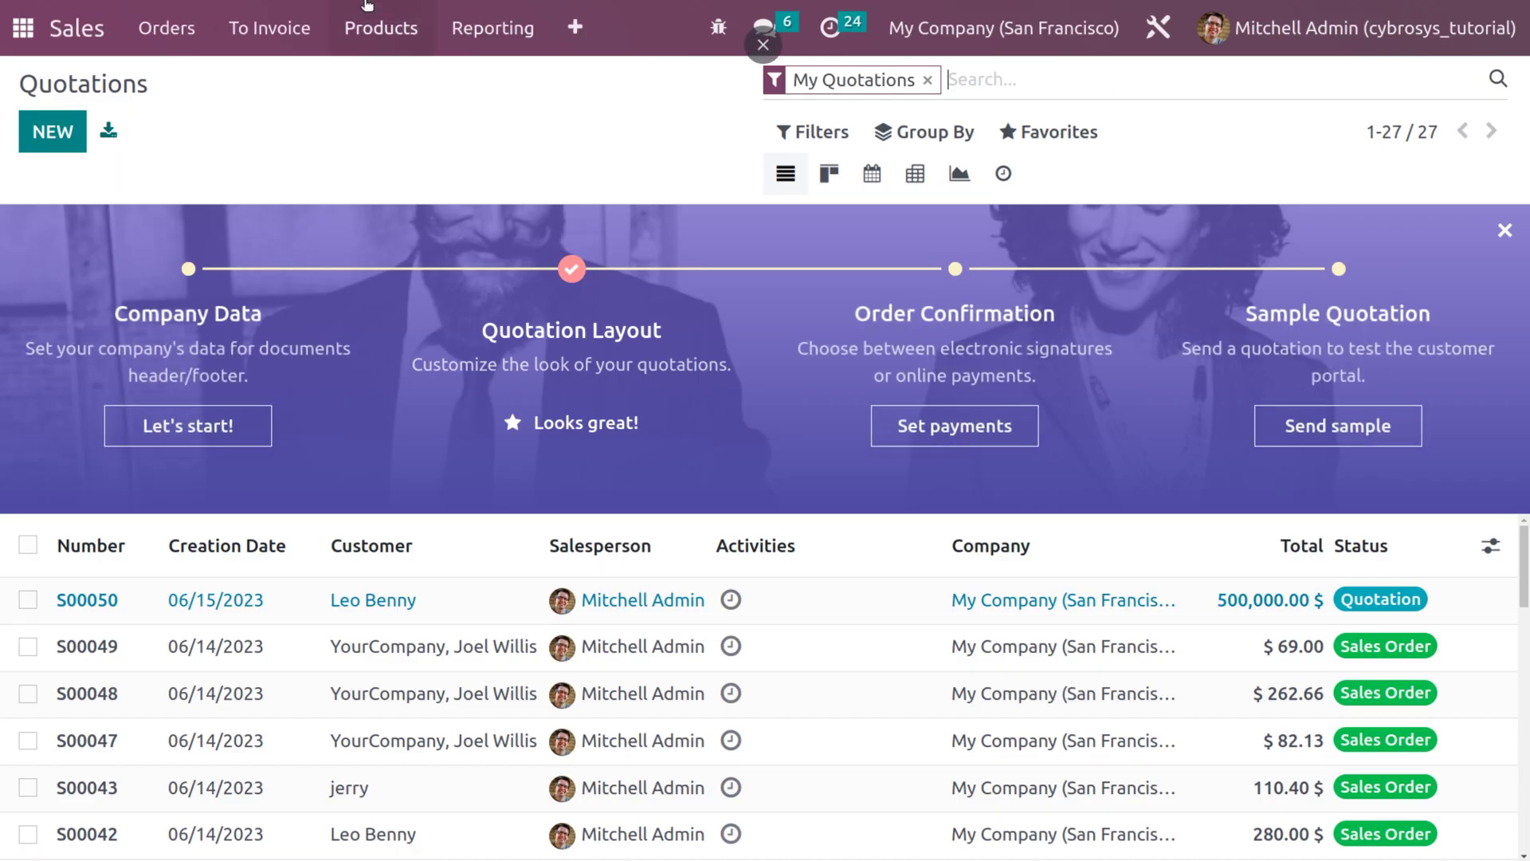
left_click(46, 144)
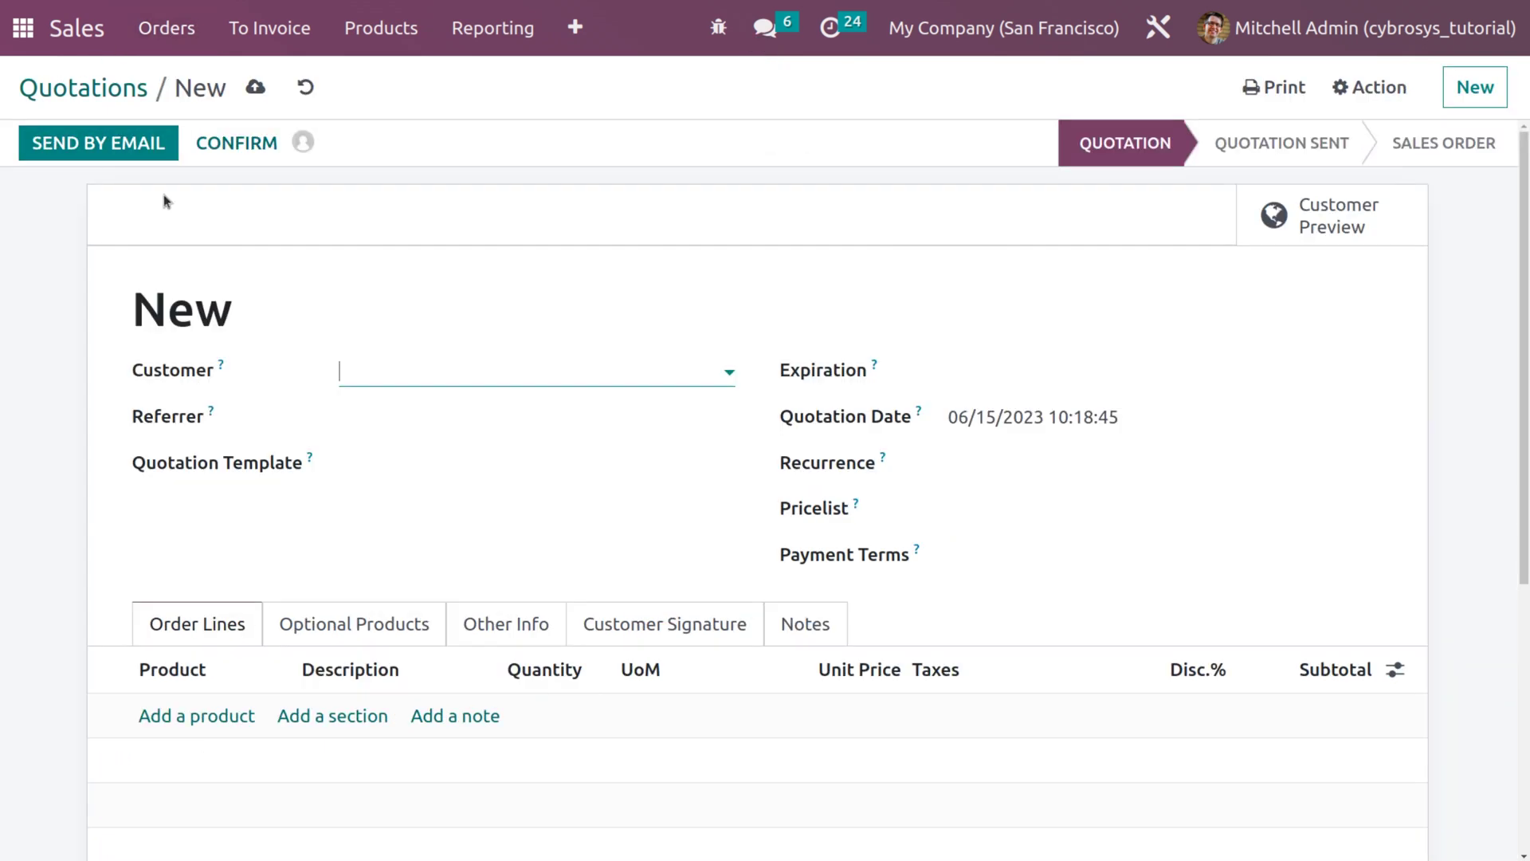
left_click(424, 380)
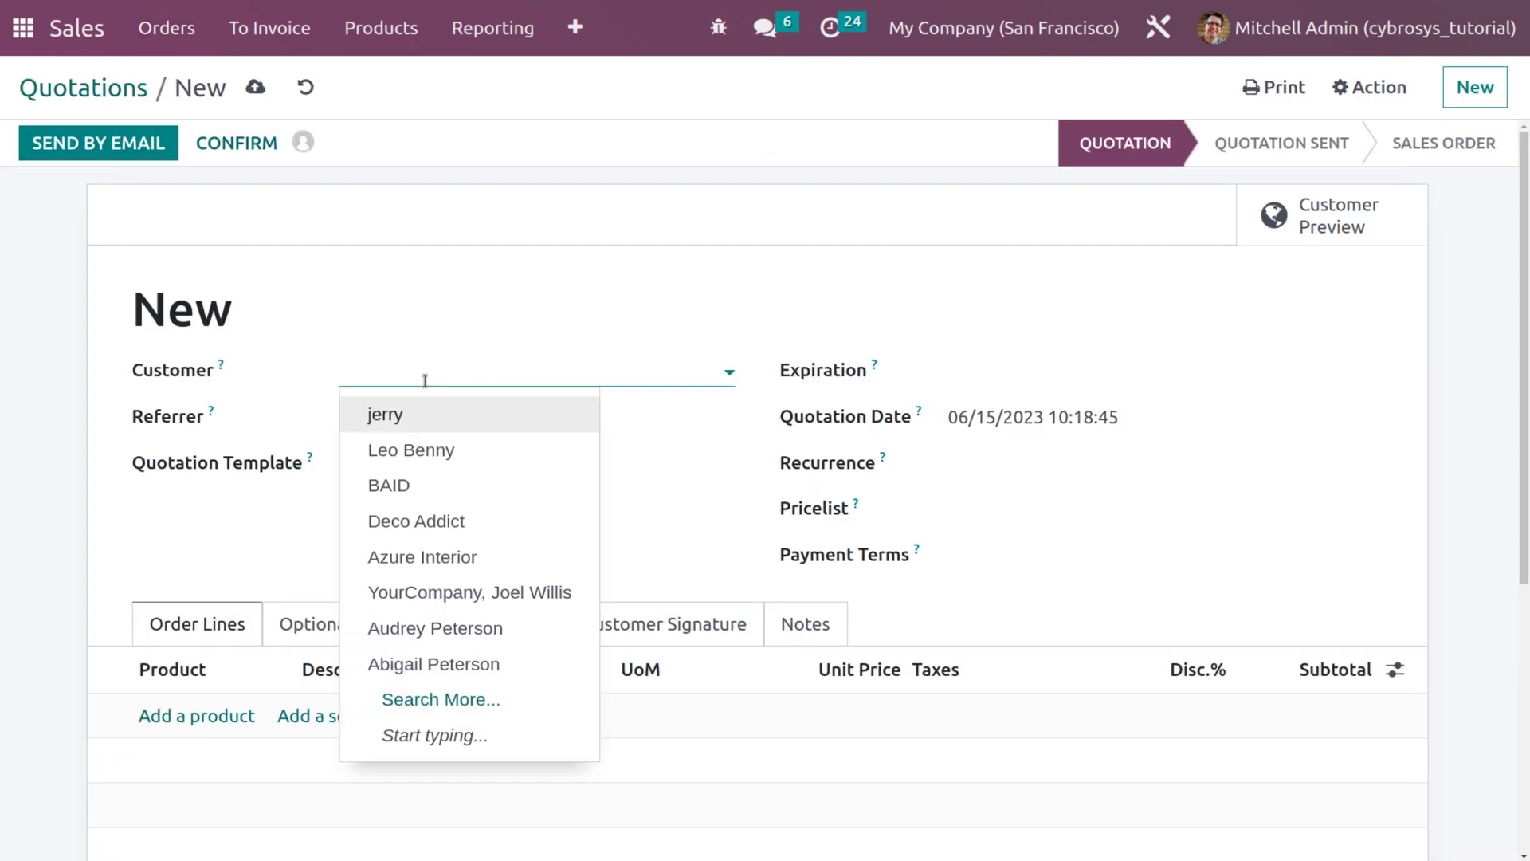
left_click(431, 428)
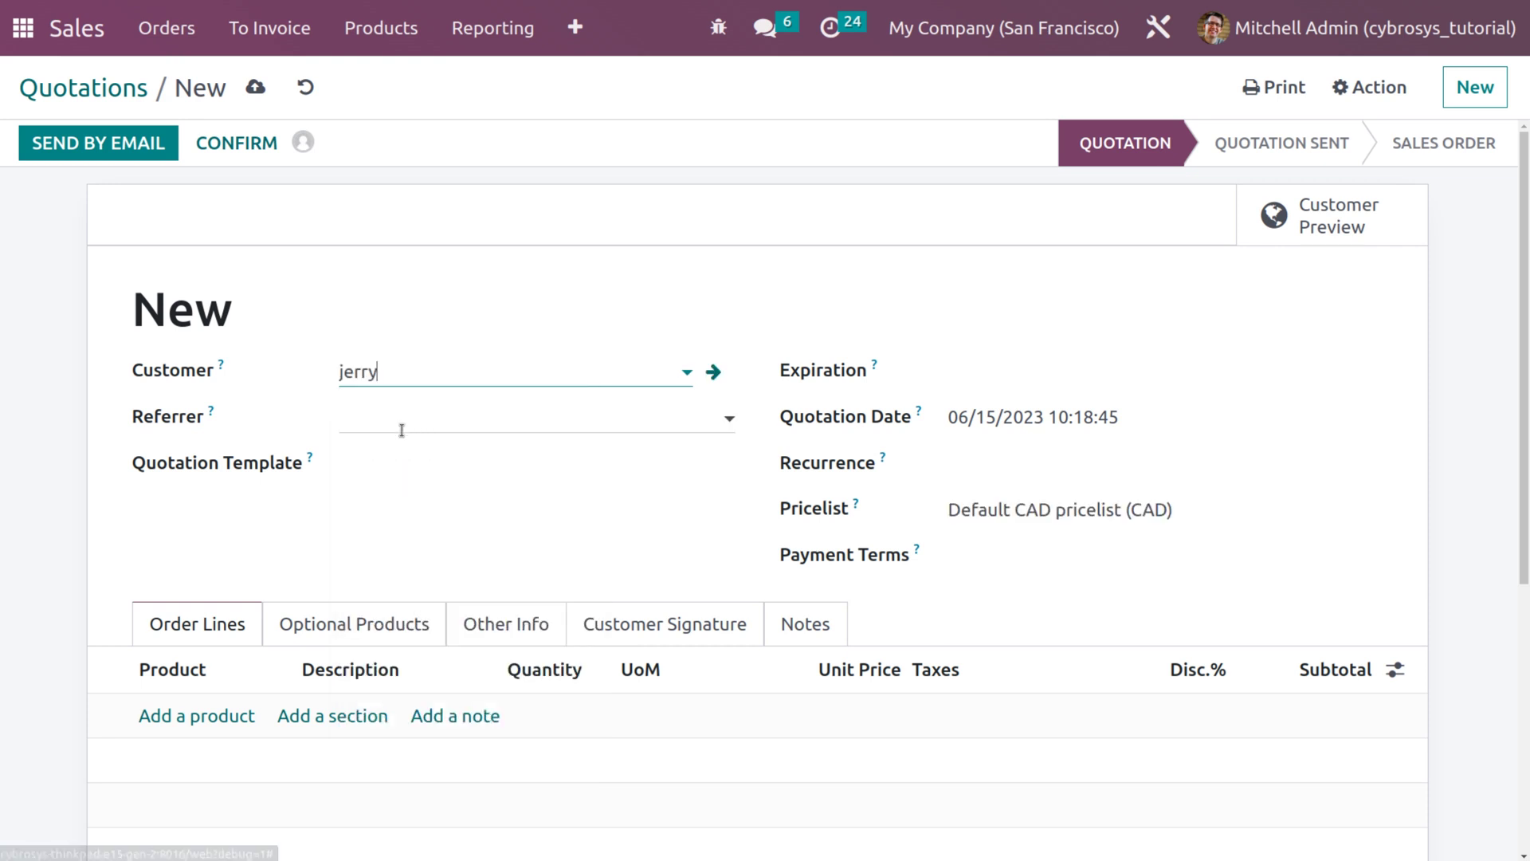
left_click(379, 414)
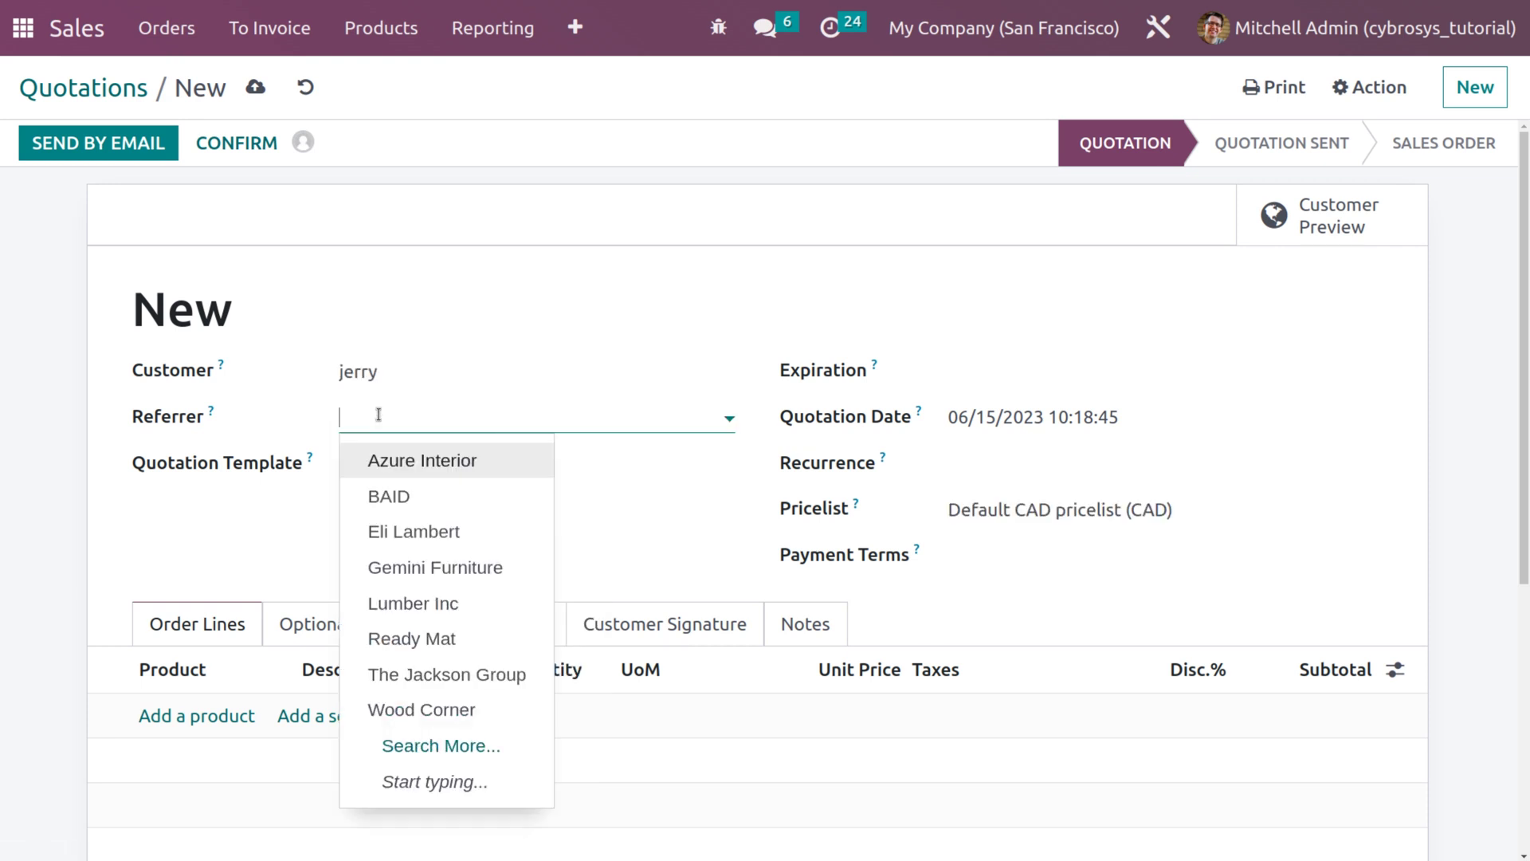
left_click(437, 531)
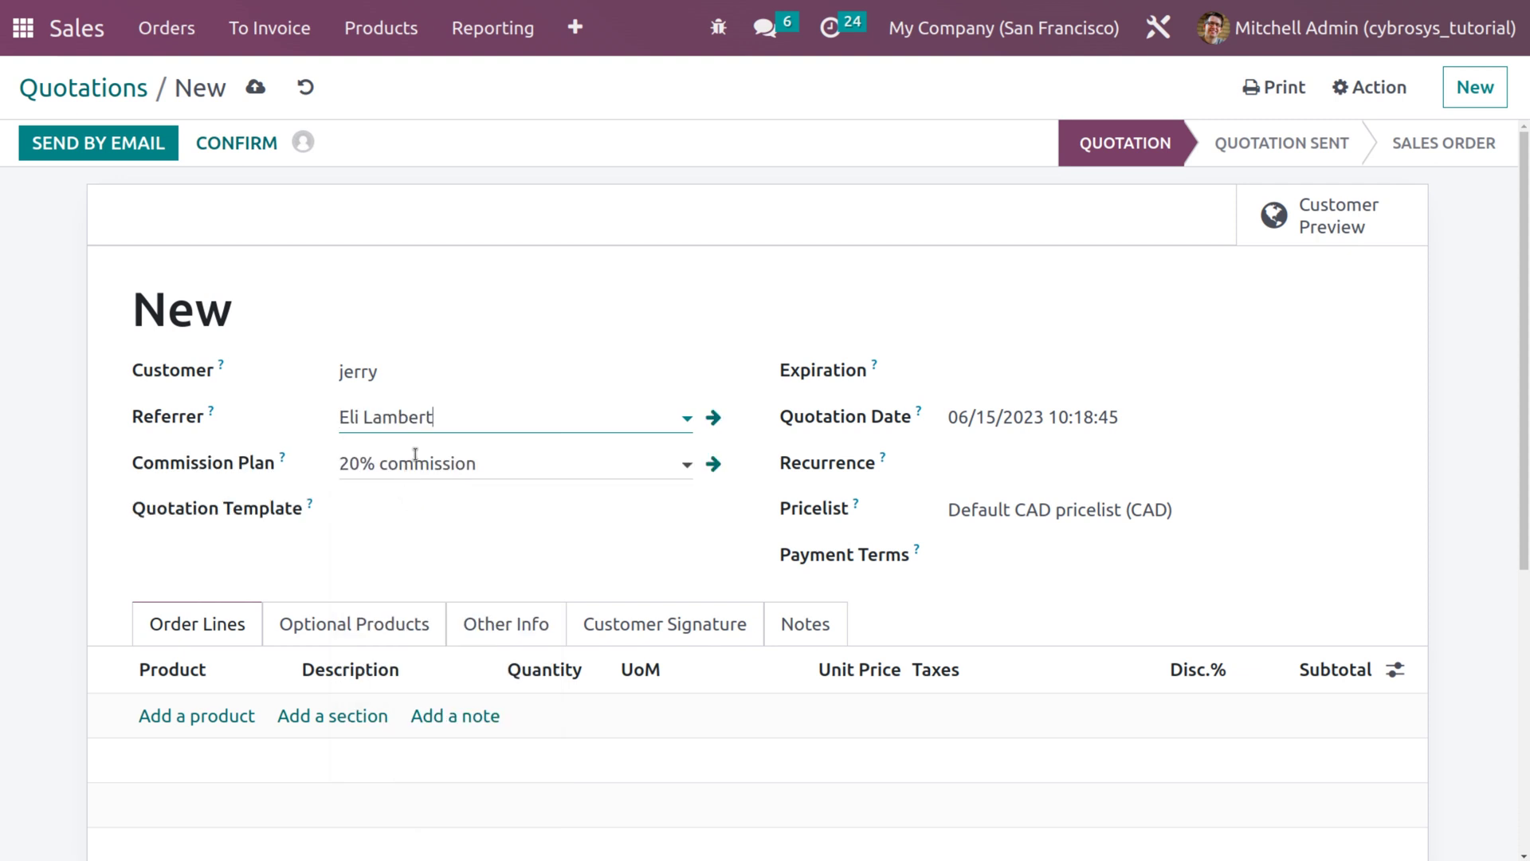
Add a Nexa order line at 500,000.00, giving a 5,000.00 referrer commission
left_click(204, 718)
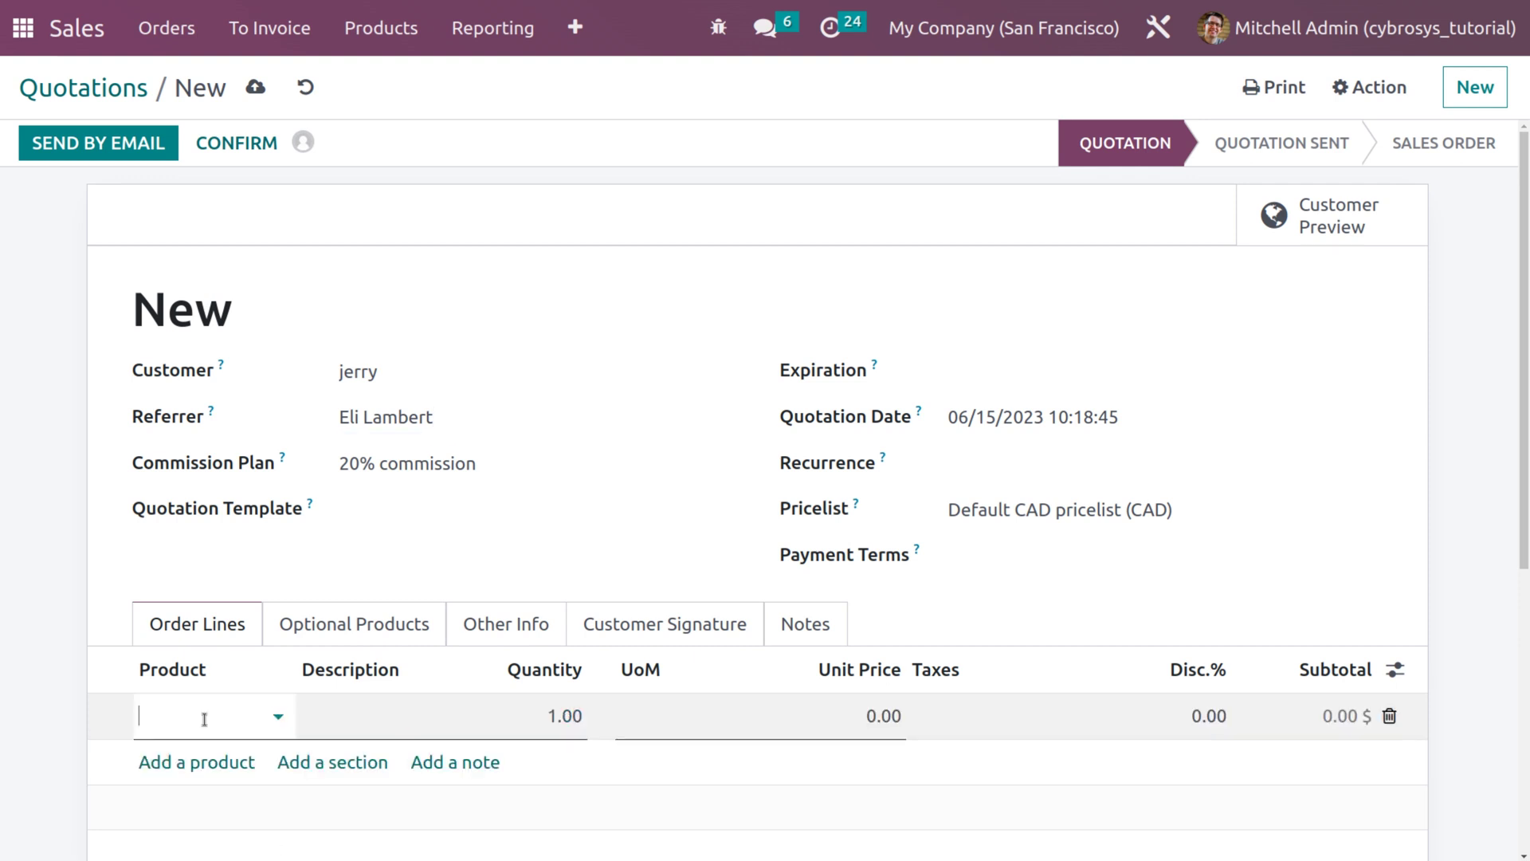
type("nex")
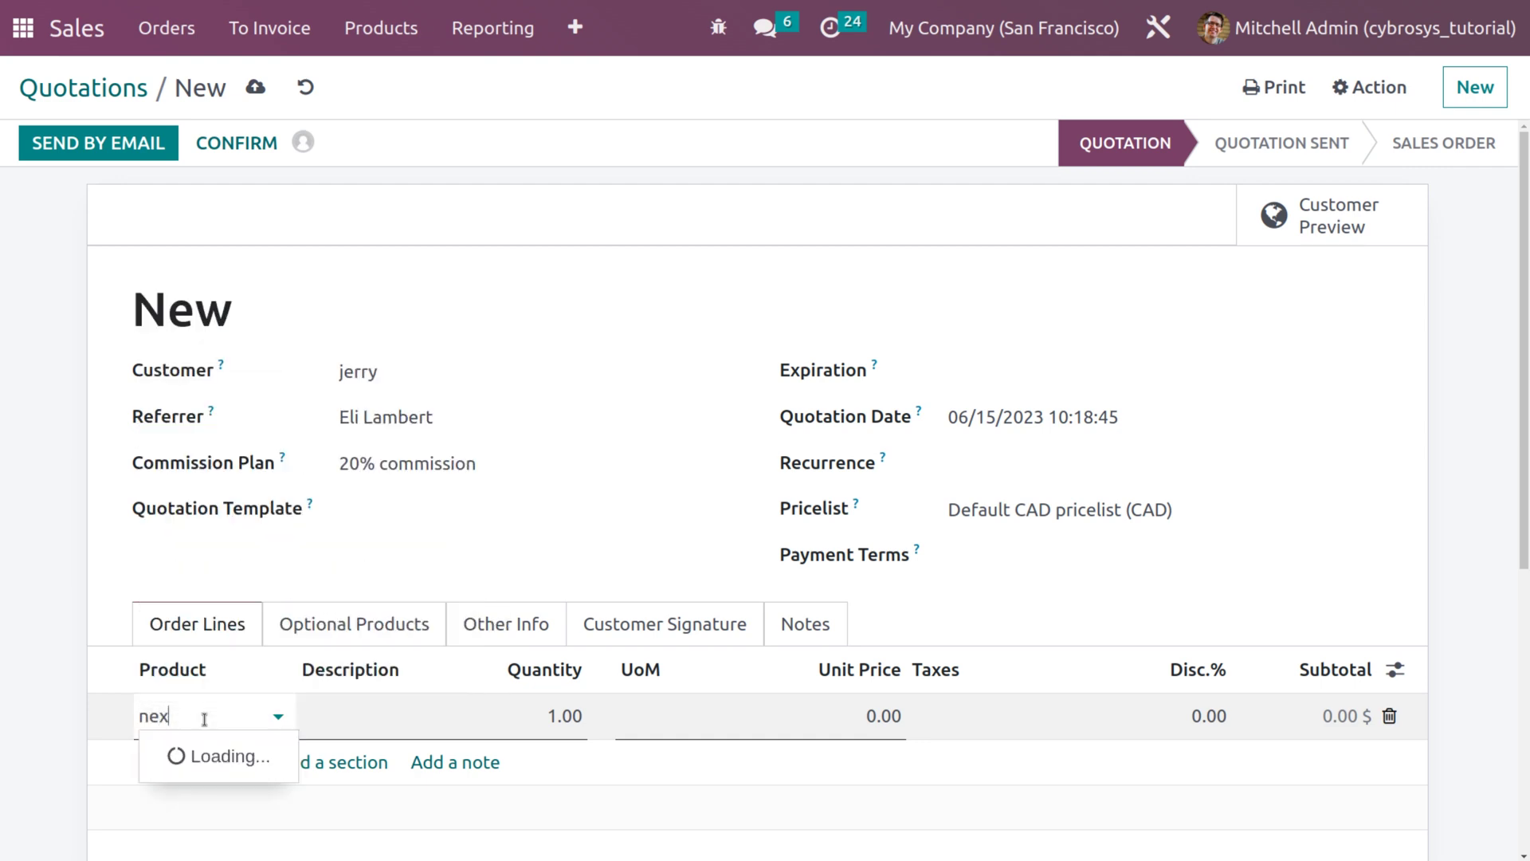
left_click(212, 752)
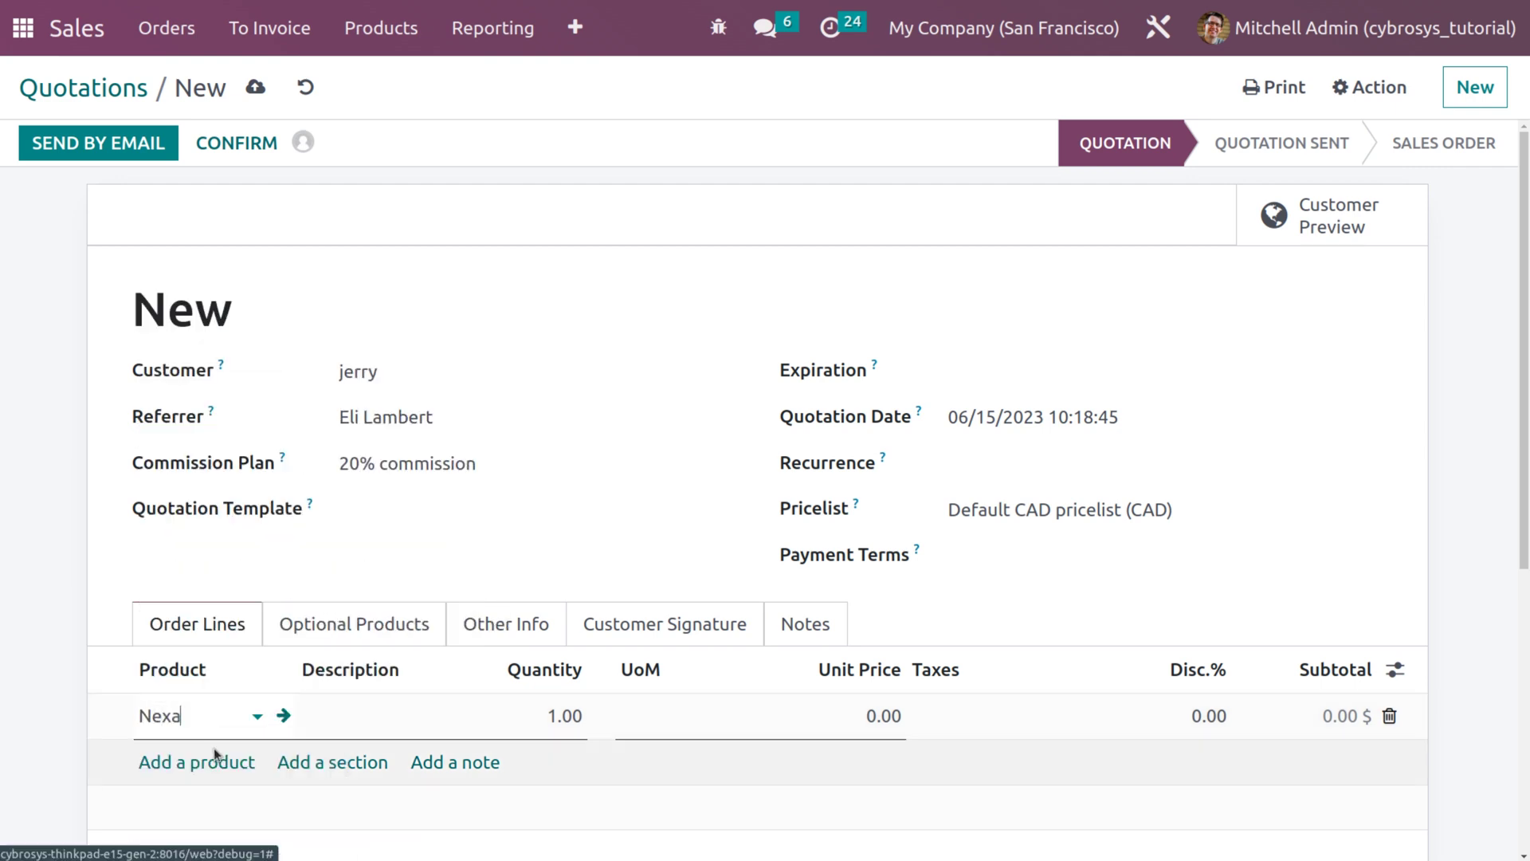
scroll(475, 715, "down", 2)
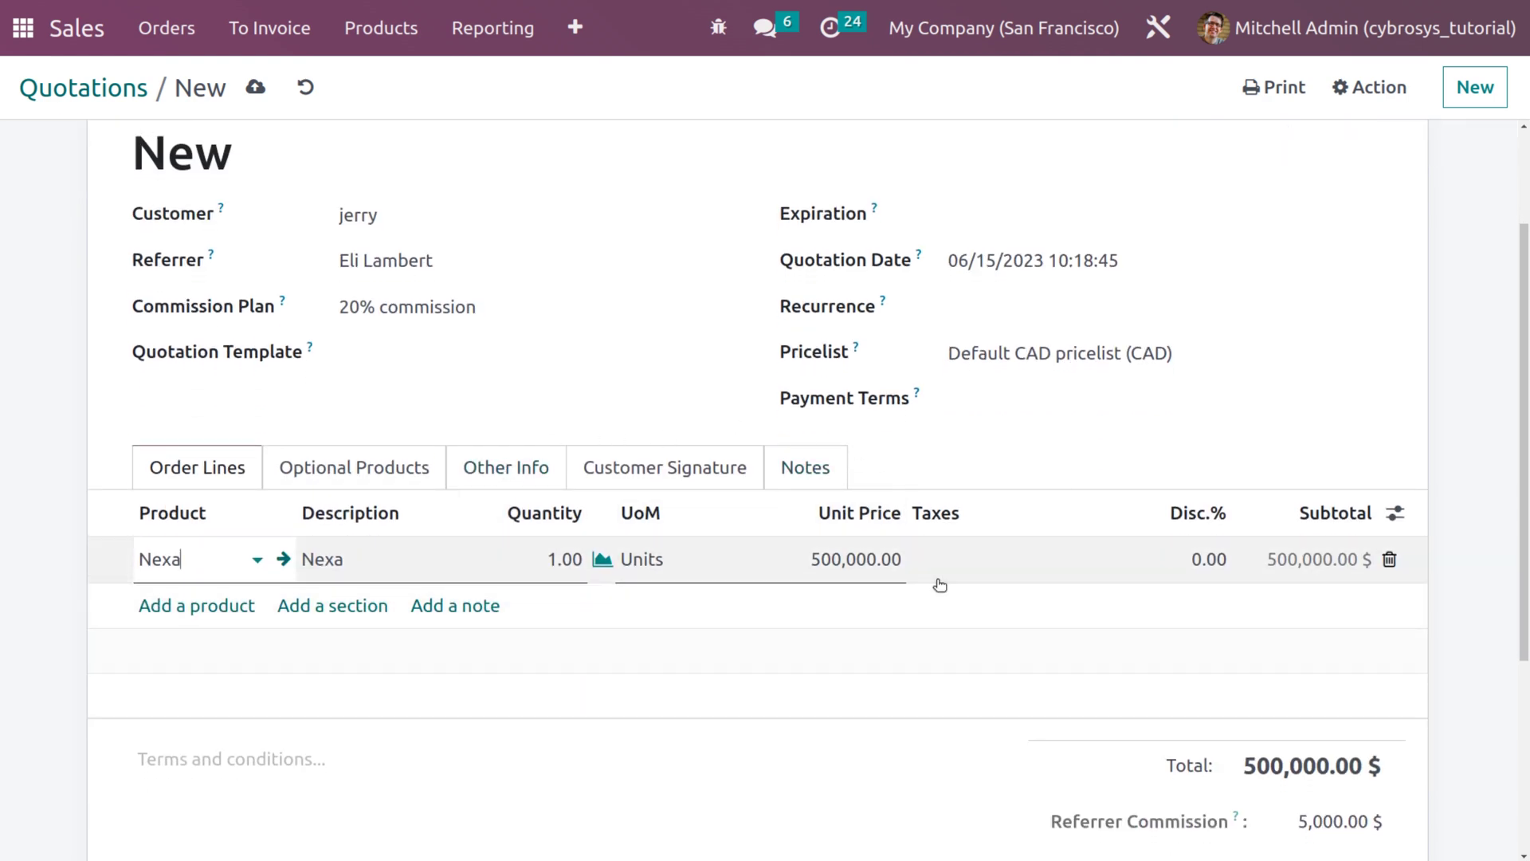
scroll(1035, 611, "down", 2)
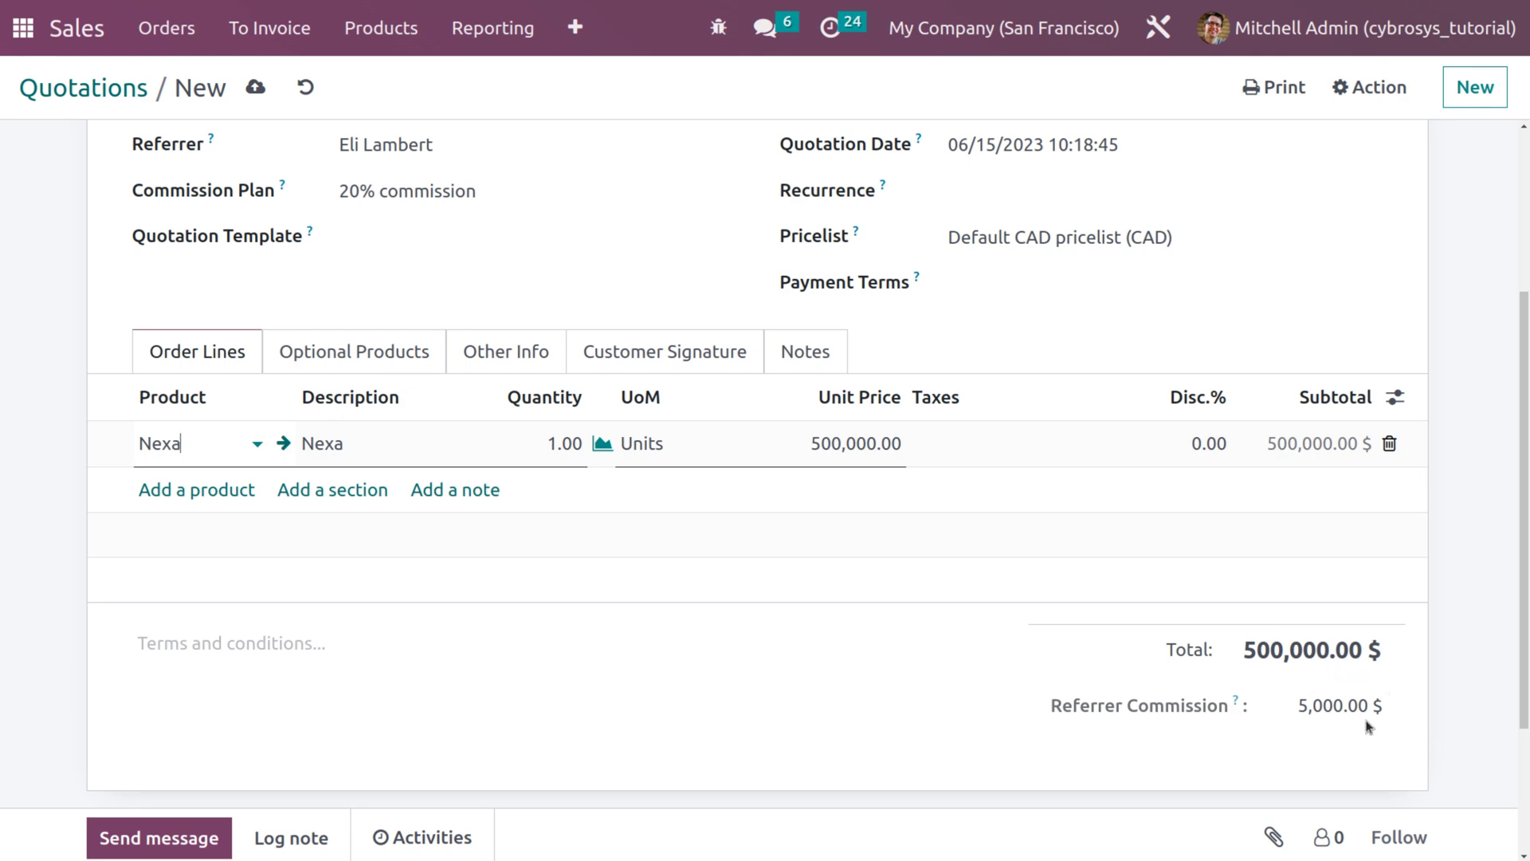
scroll(1369, 727, "up", 3)
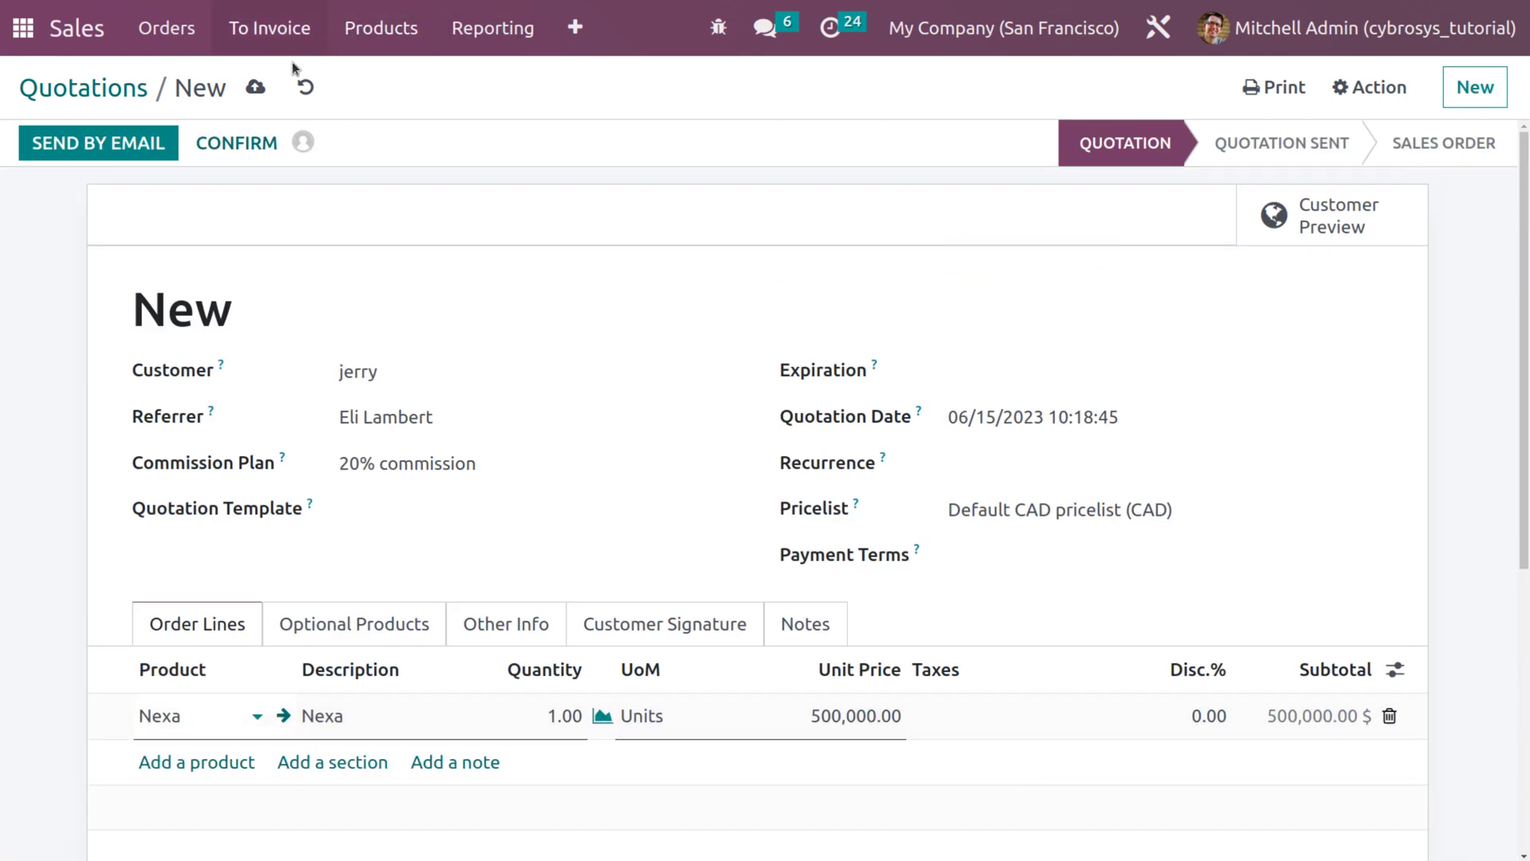
Save and confirm quotation S00051, then validate delivery WH/OUT/00021 for all quantities
left_click(255, 86)
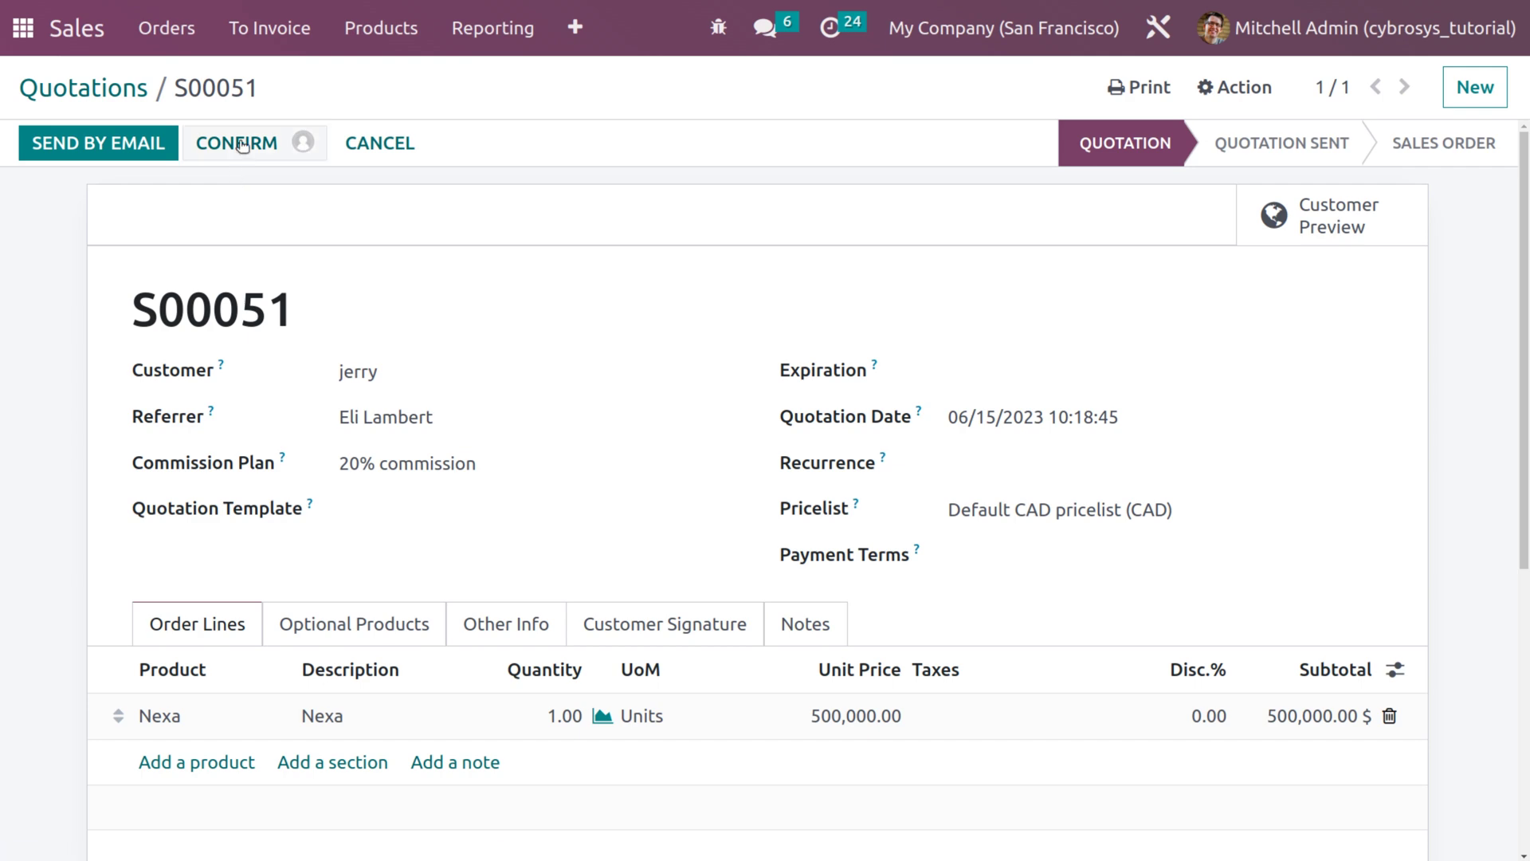
left_click(243, 144)
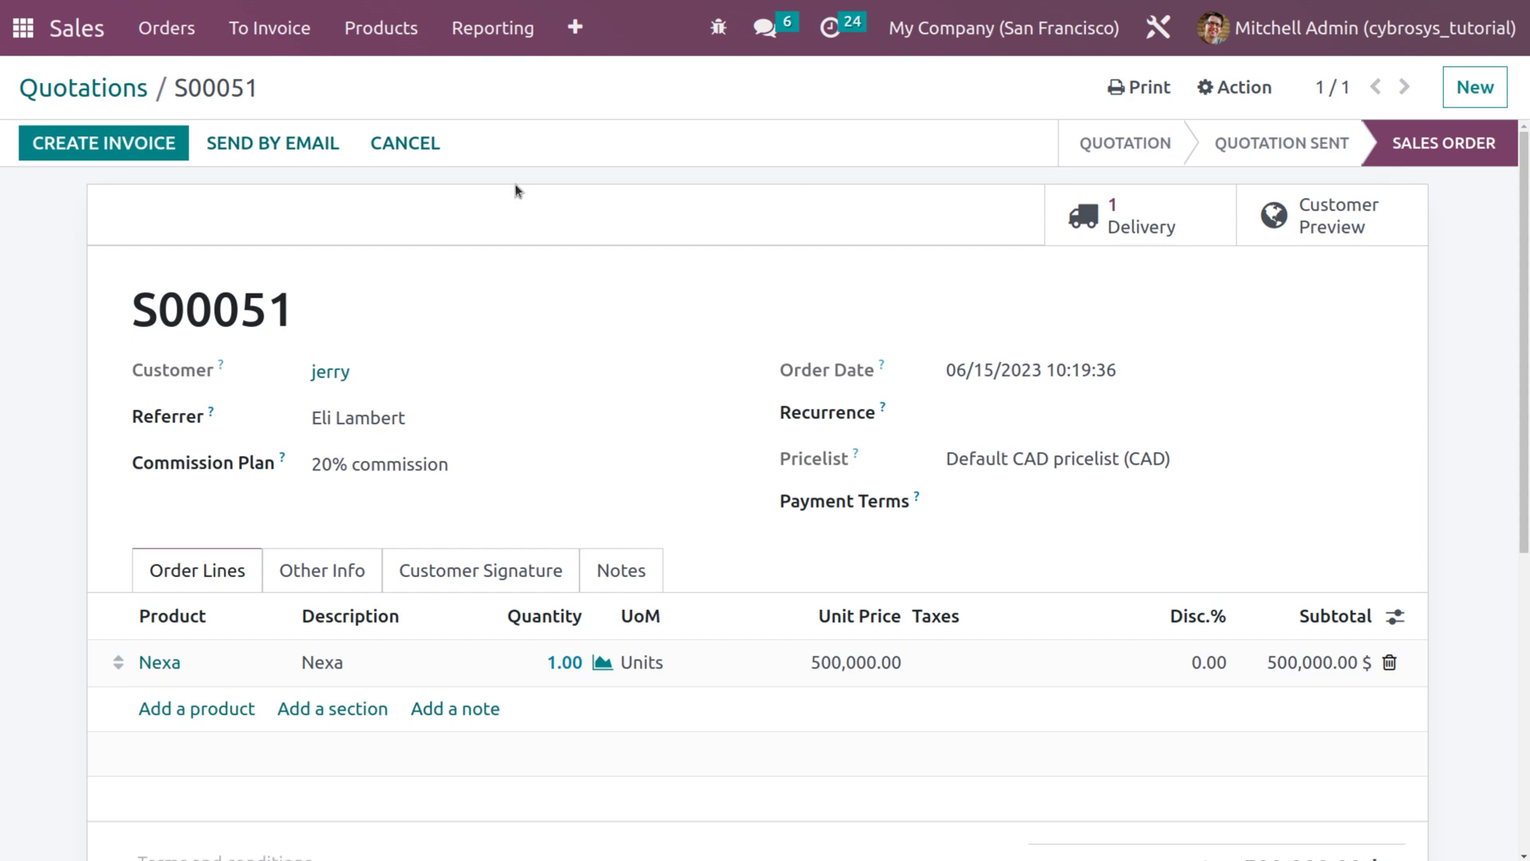
left_click(1111, 226)
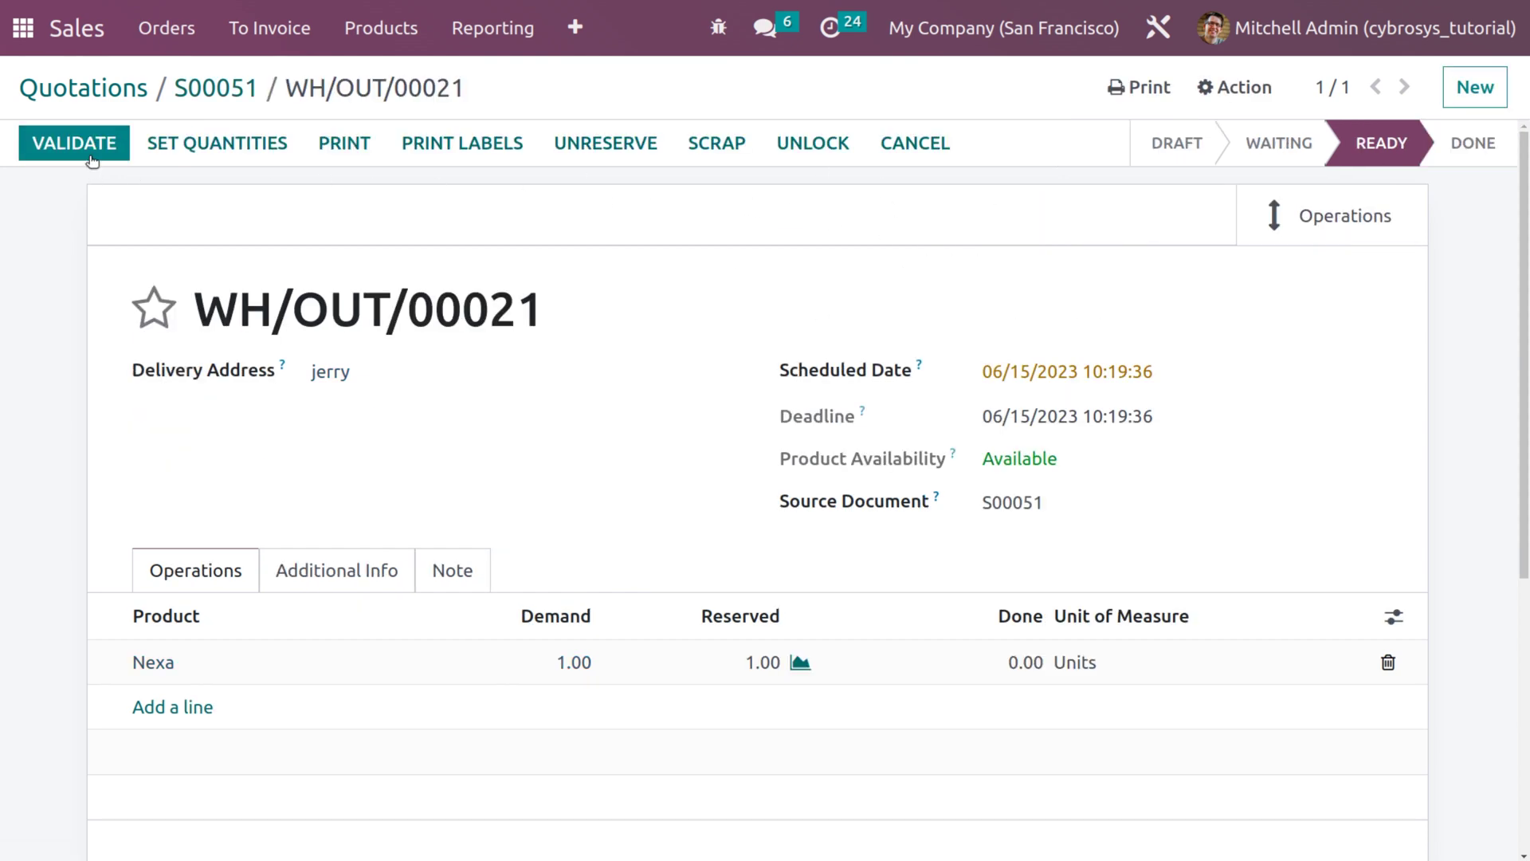
left_click(93, 149)
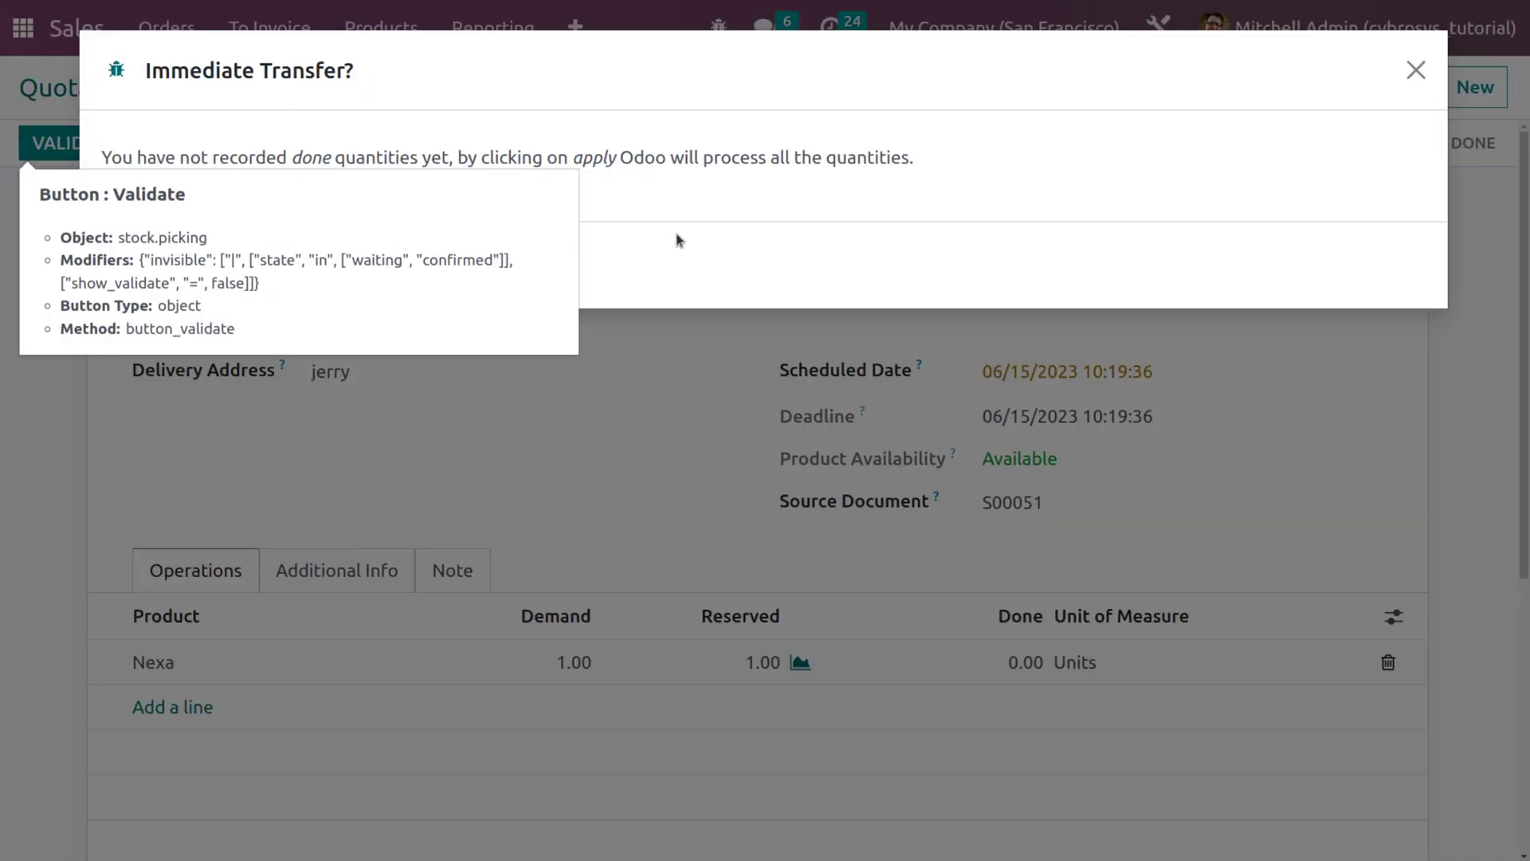
left_click(154, 260)
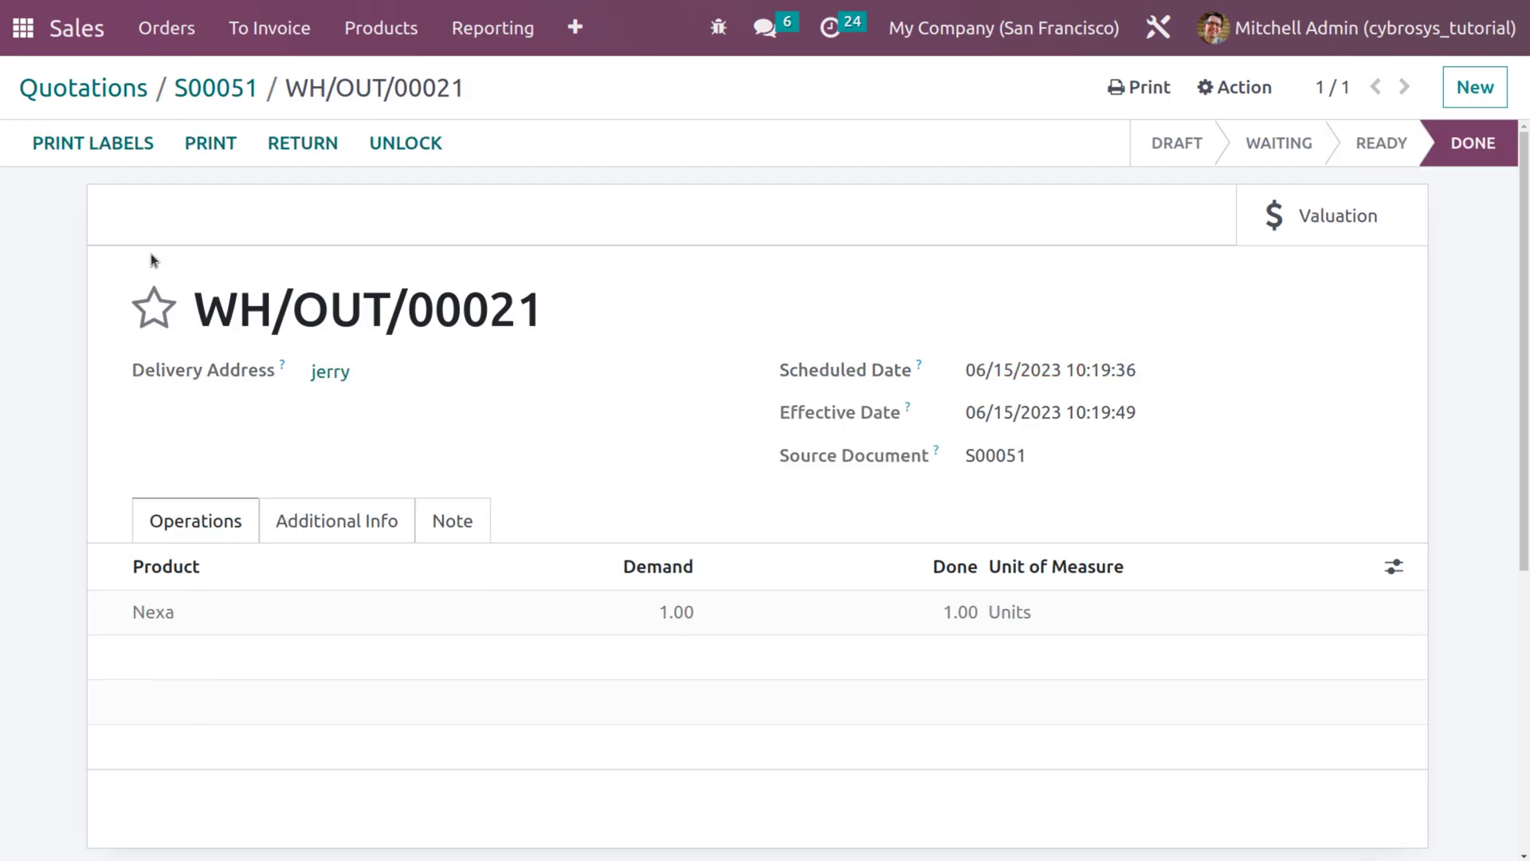
Check the stock valuation of WH/OUT/00021, then return via the delivery to S00051
left_click(1366, 212)
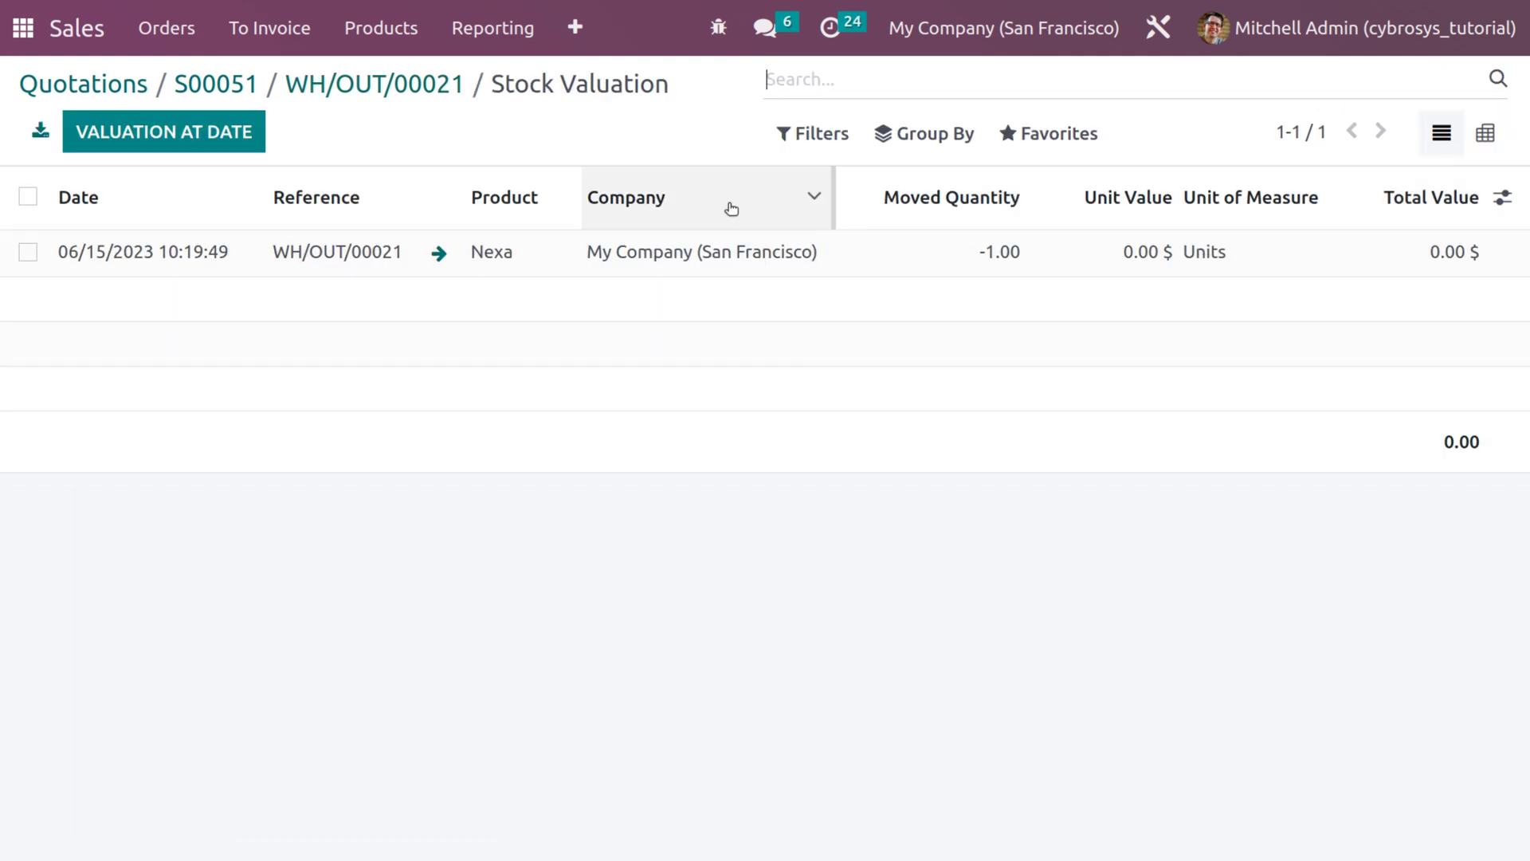
left_click(335, 78)
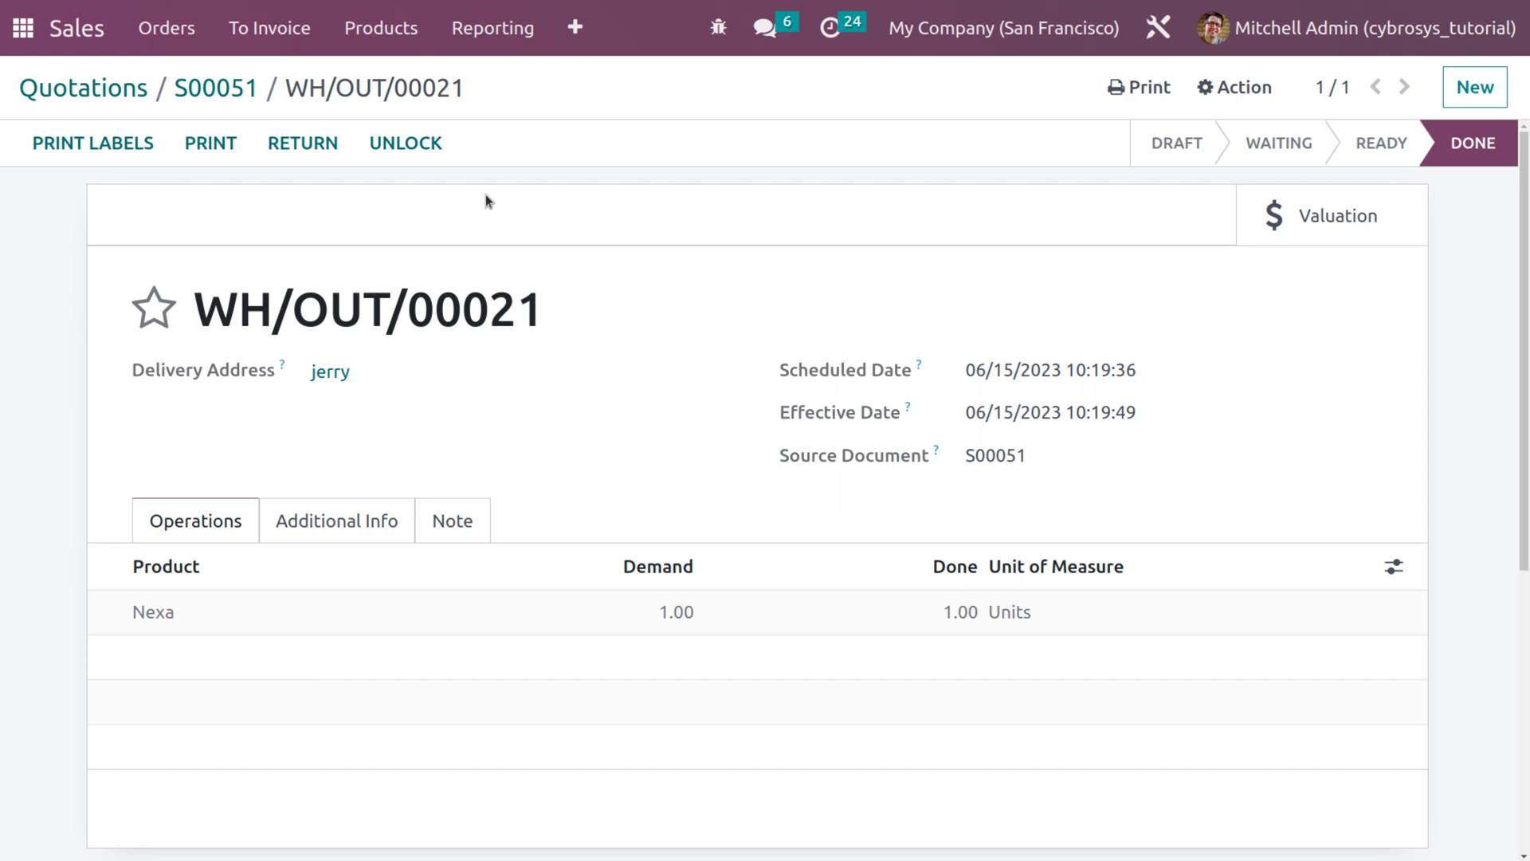
left_click(198, 85)
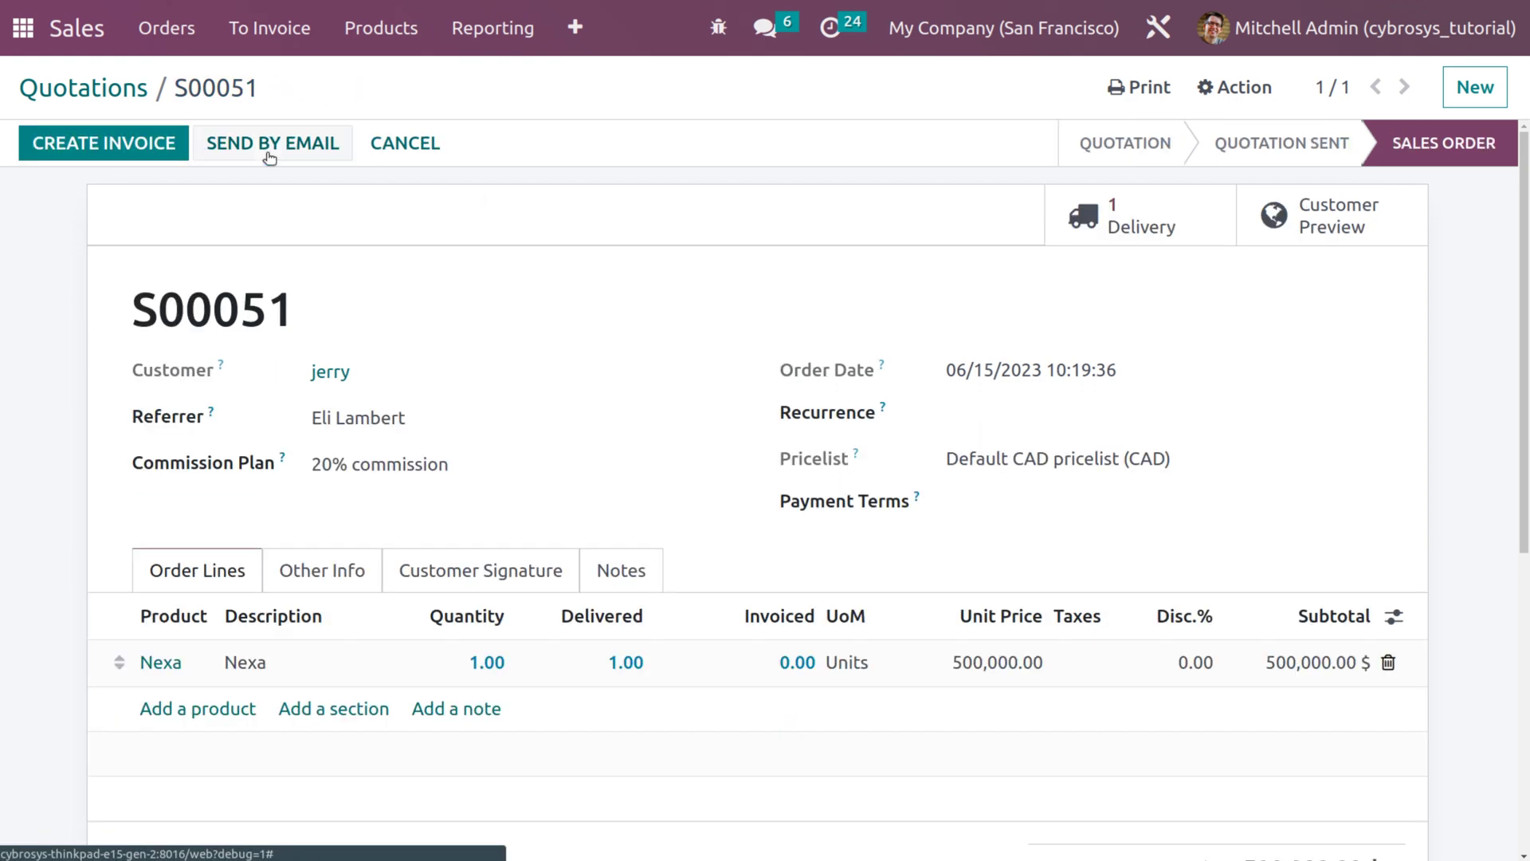
Create and post the regular invoice INV/2023/00019 for sales order S00051
left_click(132, 143)
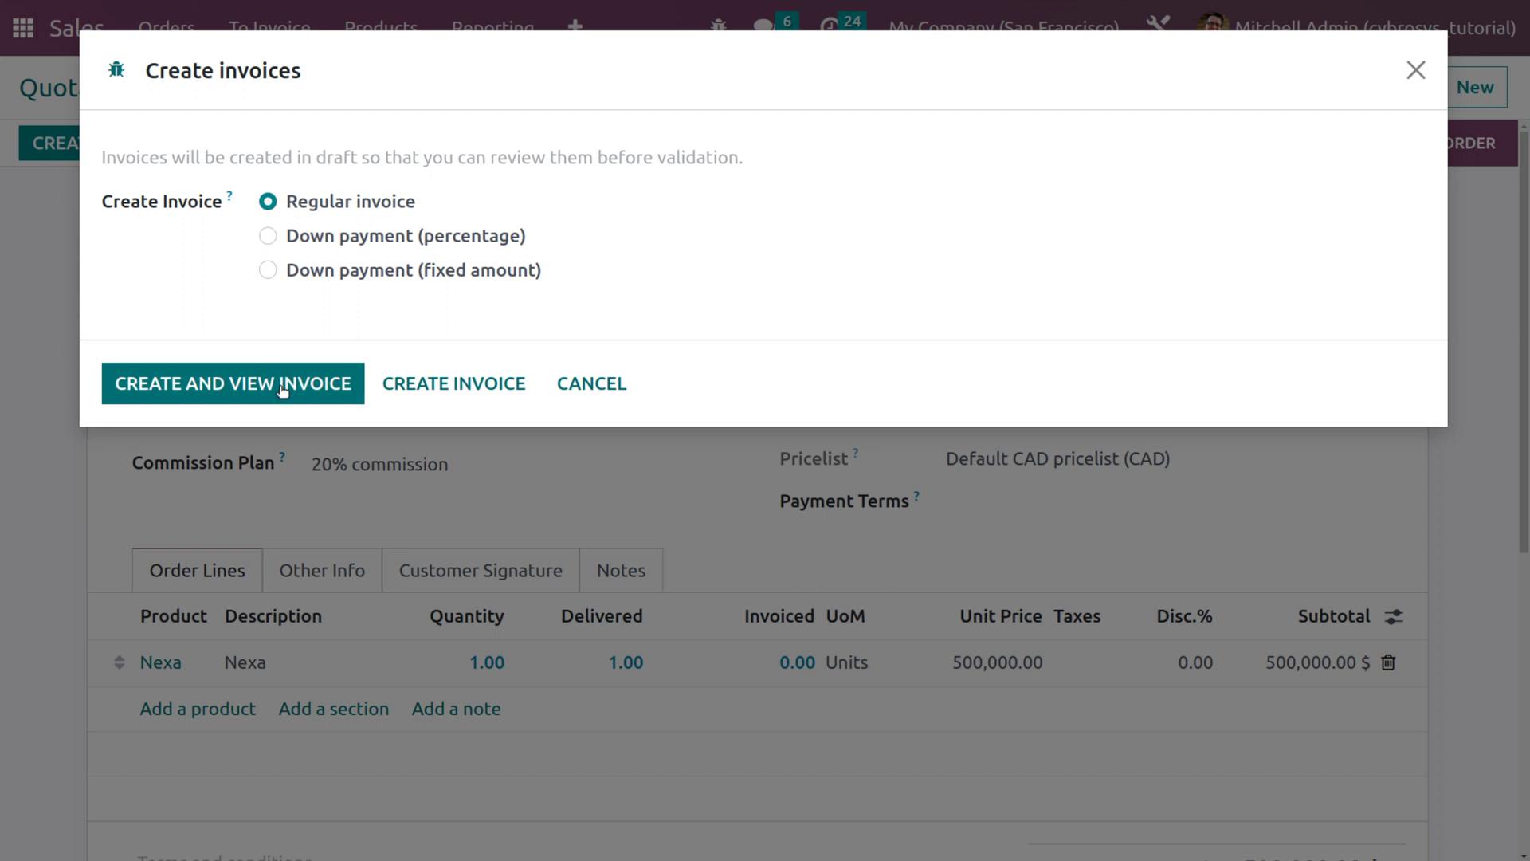
left_click(280, 385)
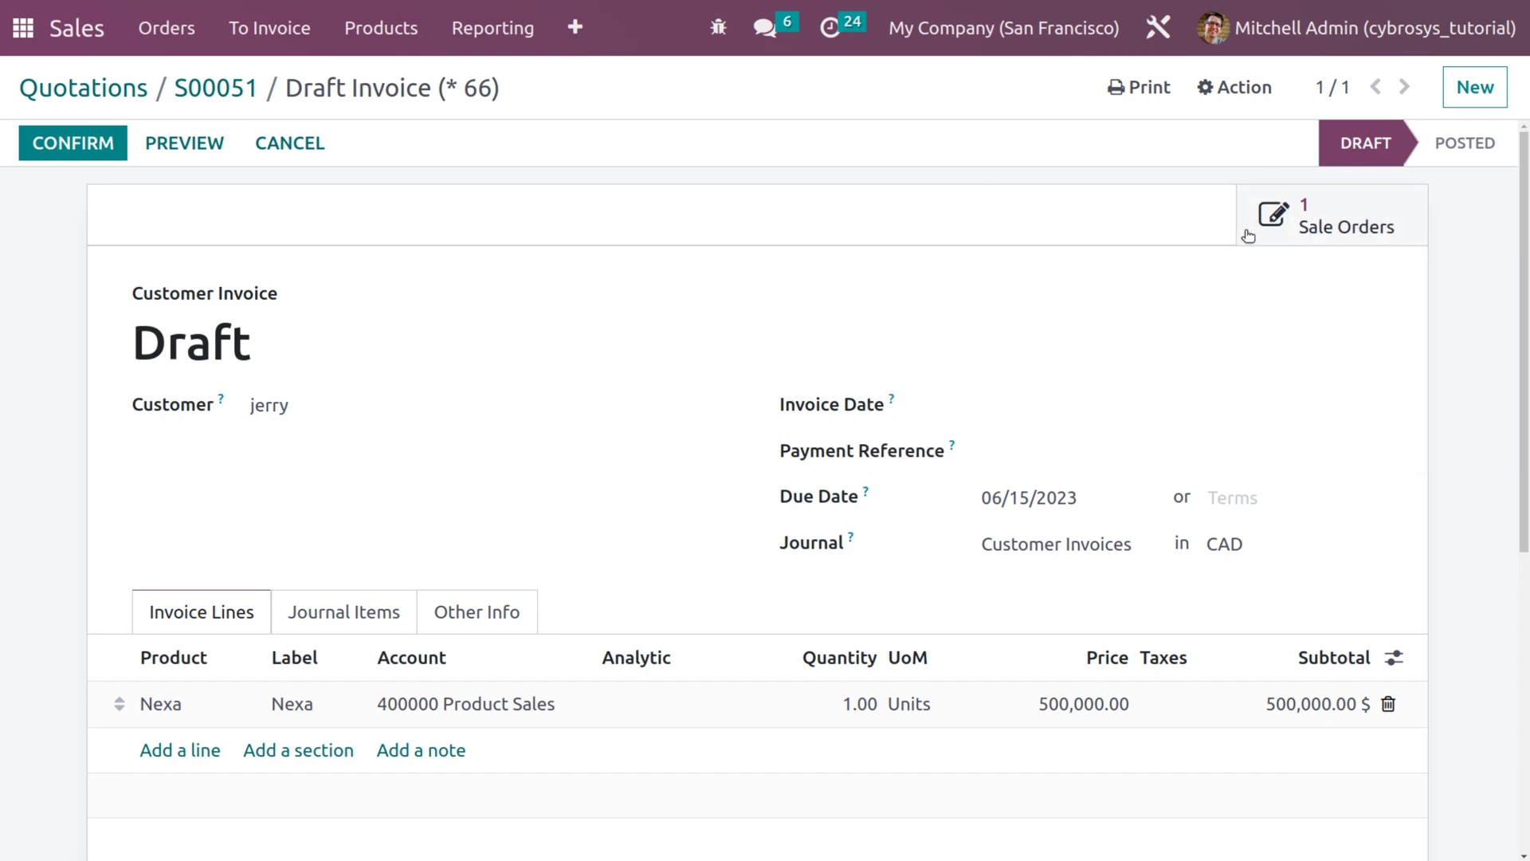
left_click(85, 150)
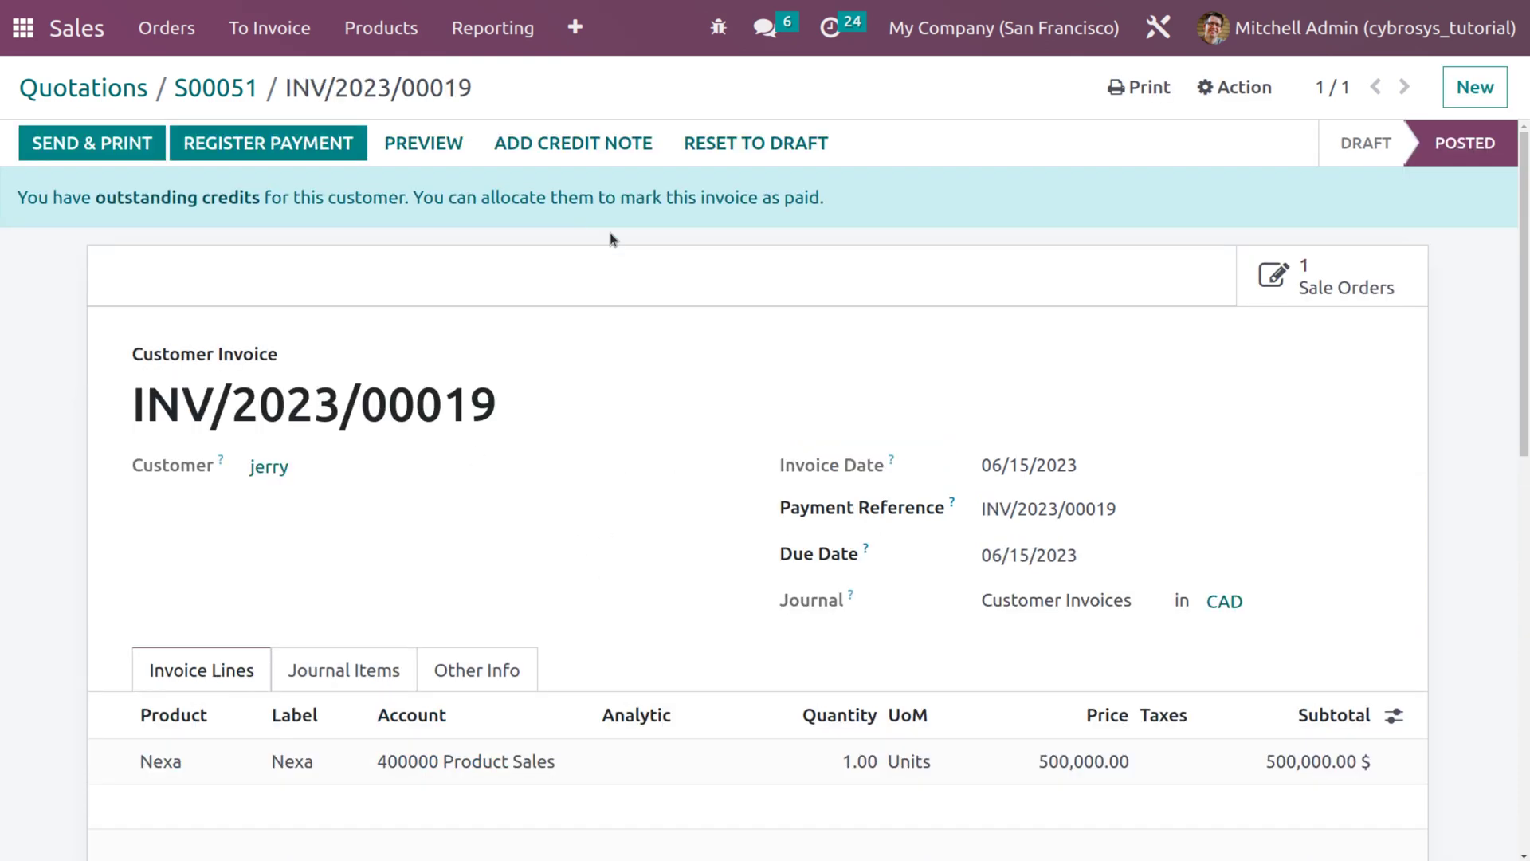
Register the full 500,000.00 payment to Bank and return to the apps overview
left_click(314, 151)
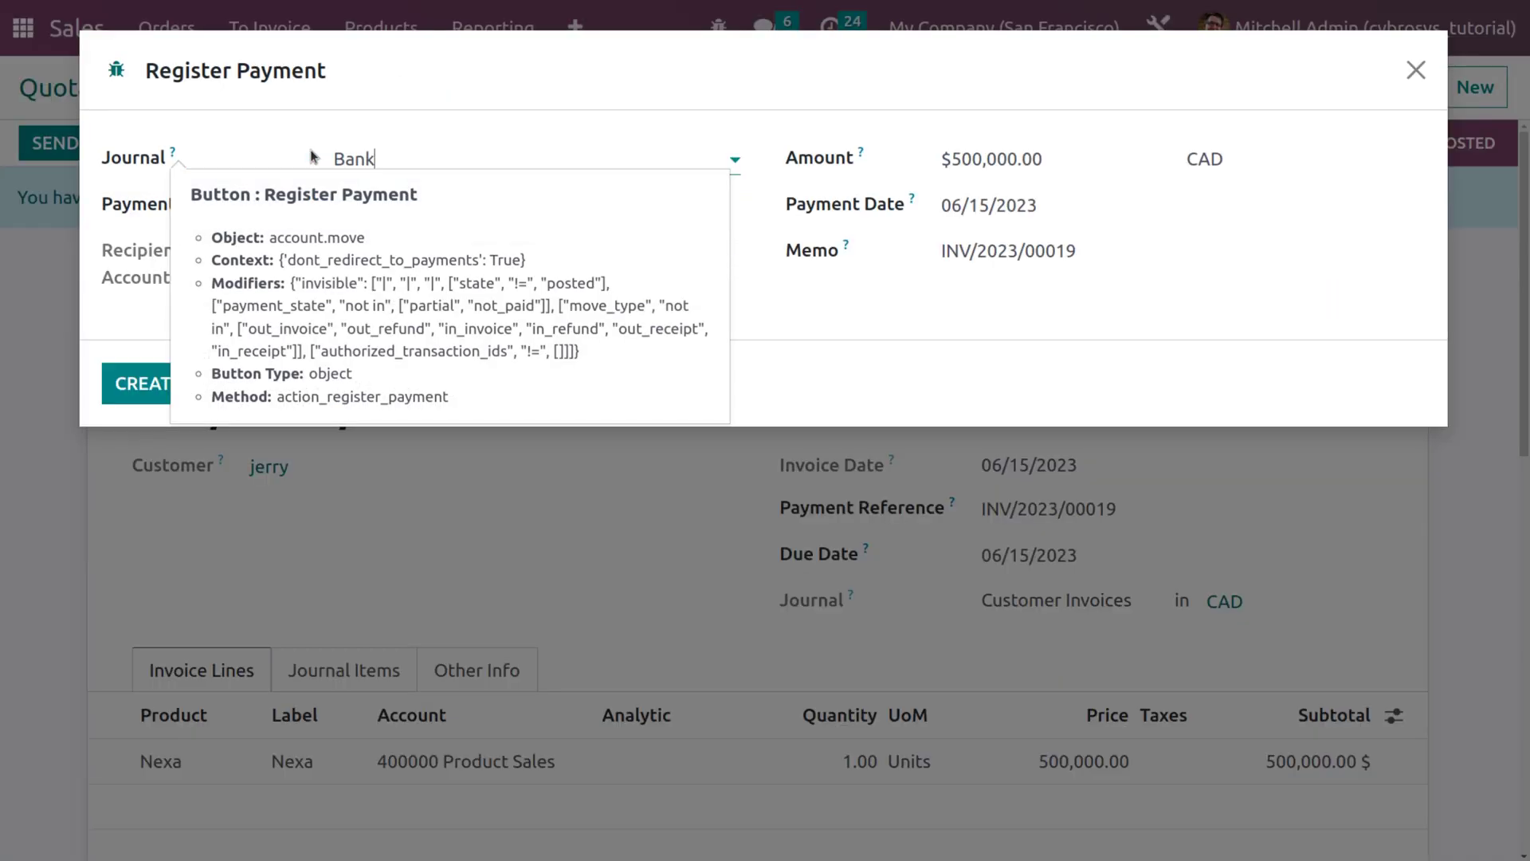
left_click(142, 381)
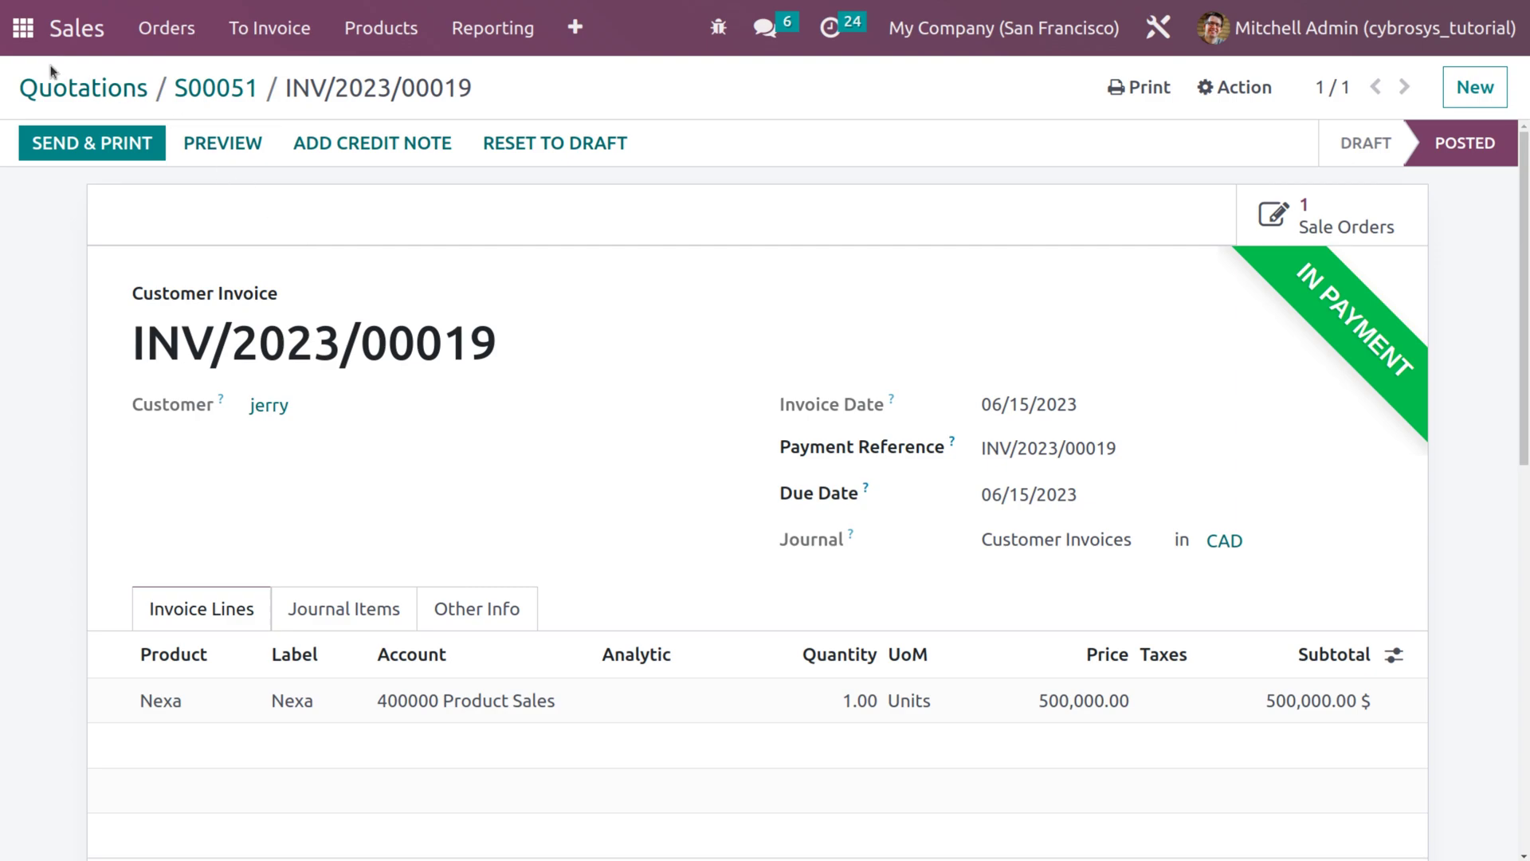
left_click(24, 30)
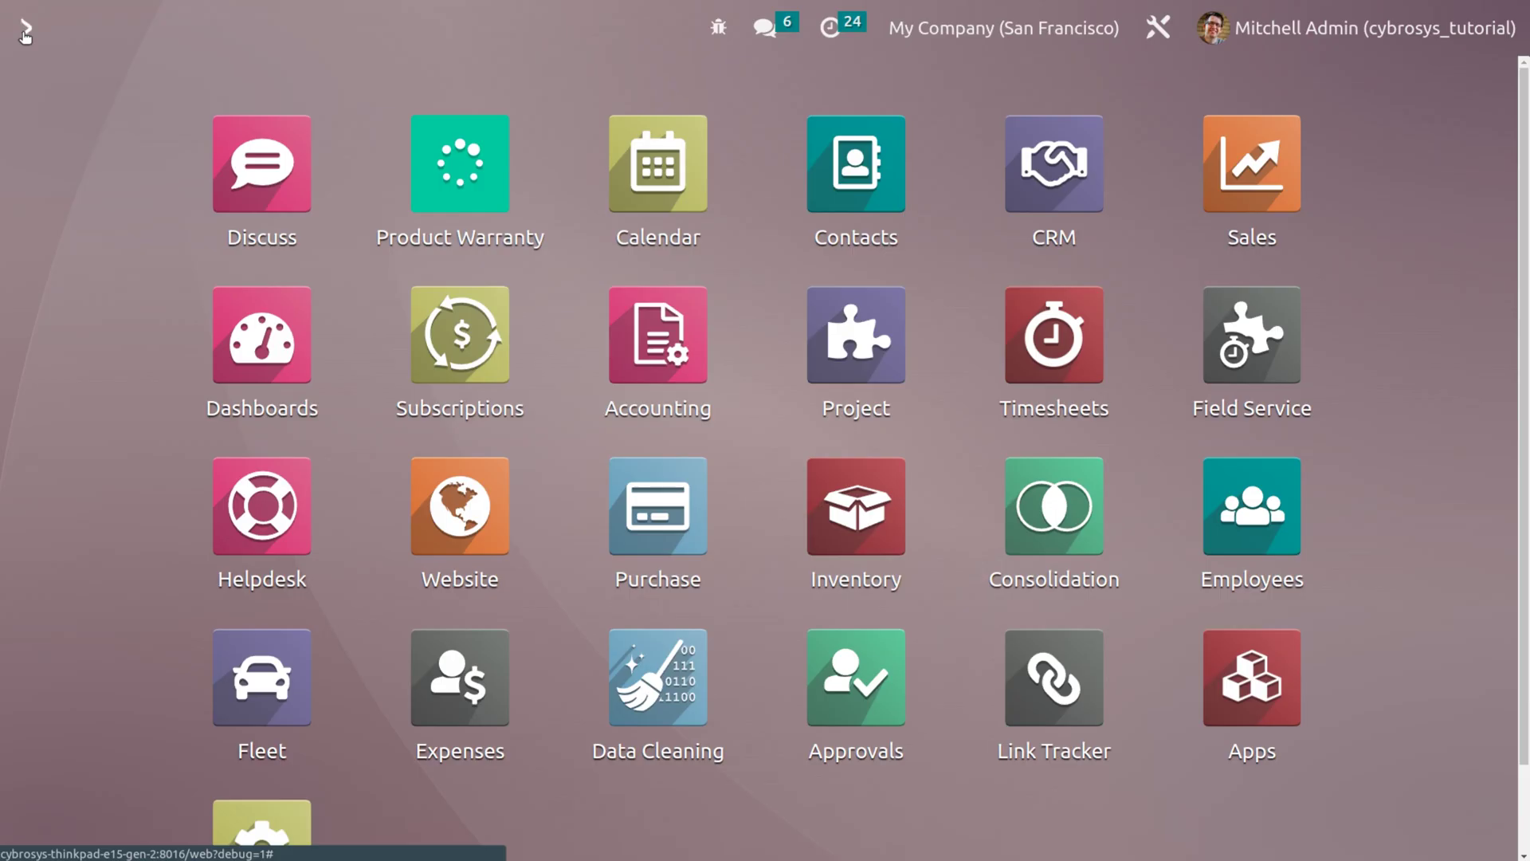
Open RFQ P00012 in Purchase, remove Purchase Tax 15% from its line, and confirm it
type("pu")
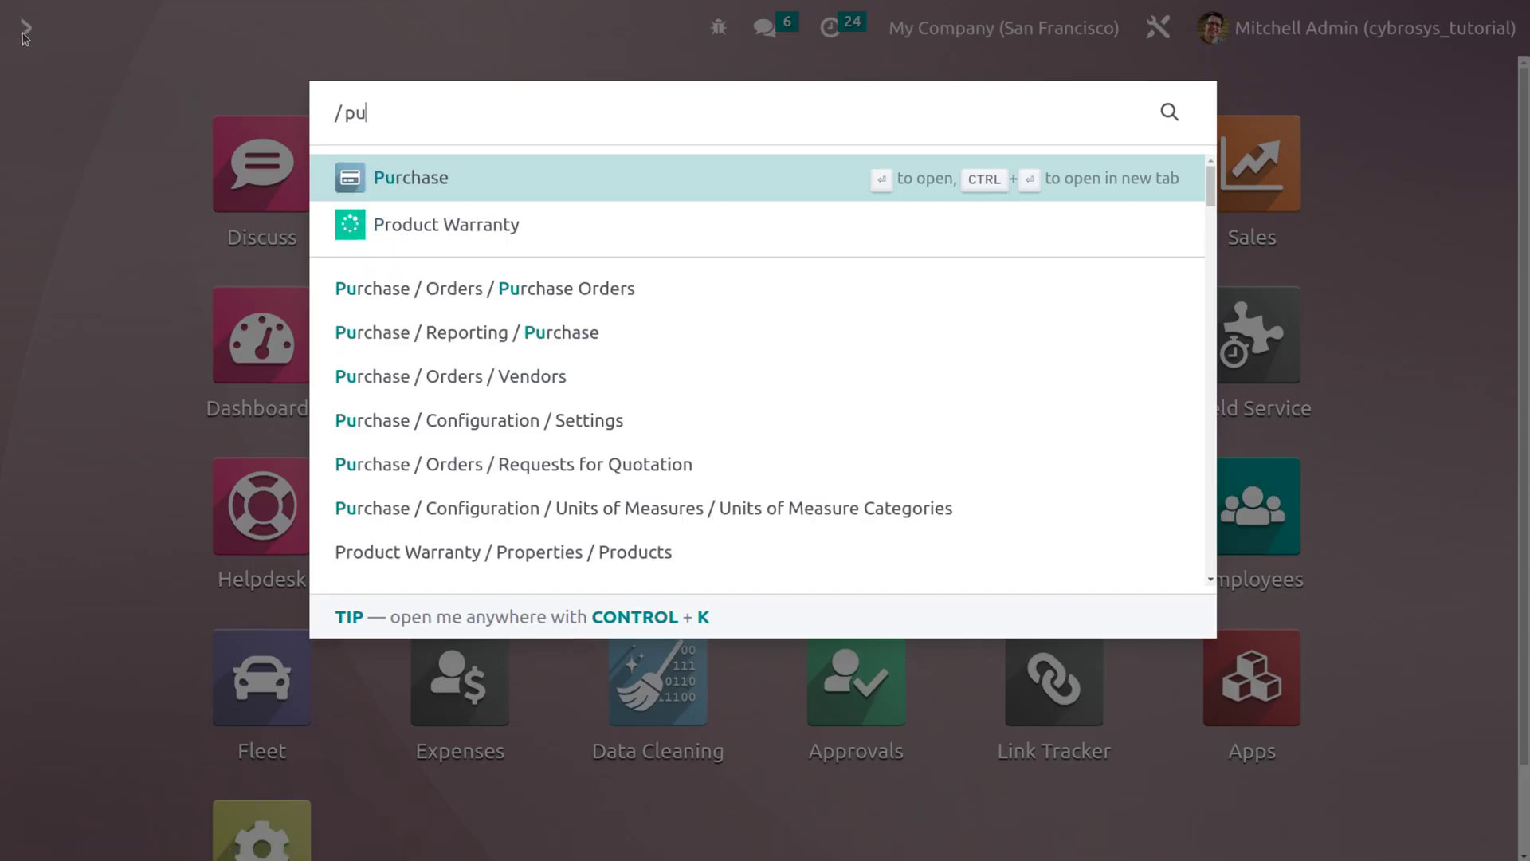
key("Return")
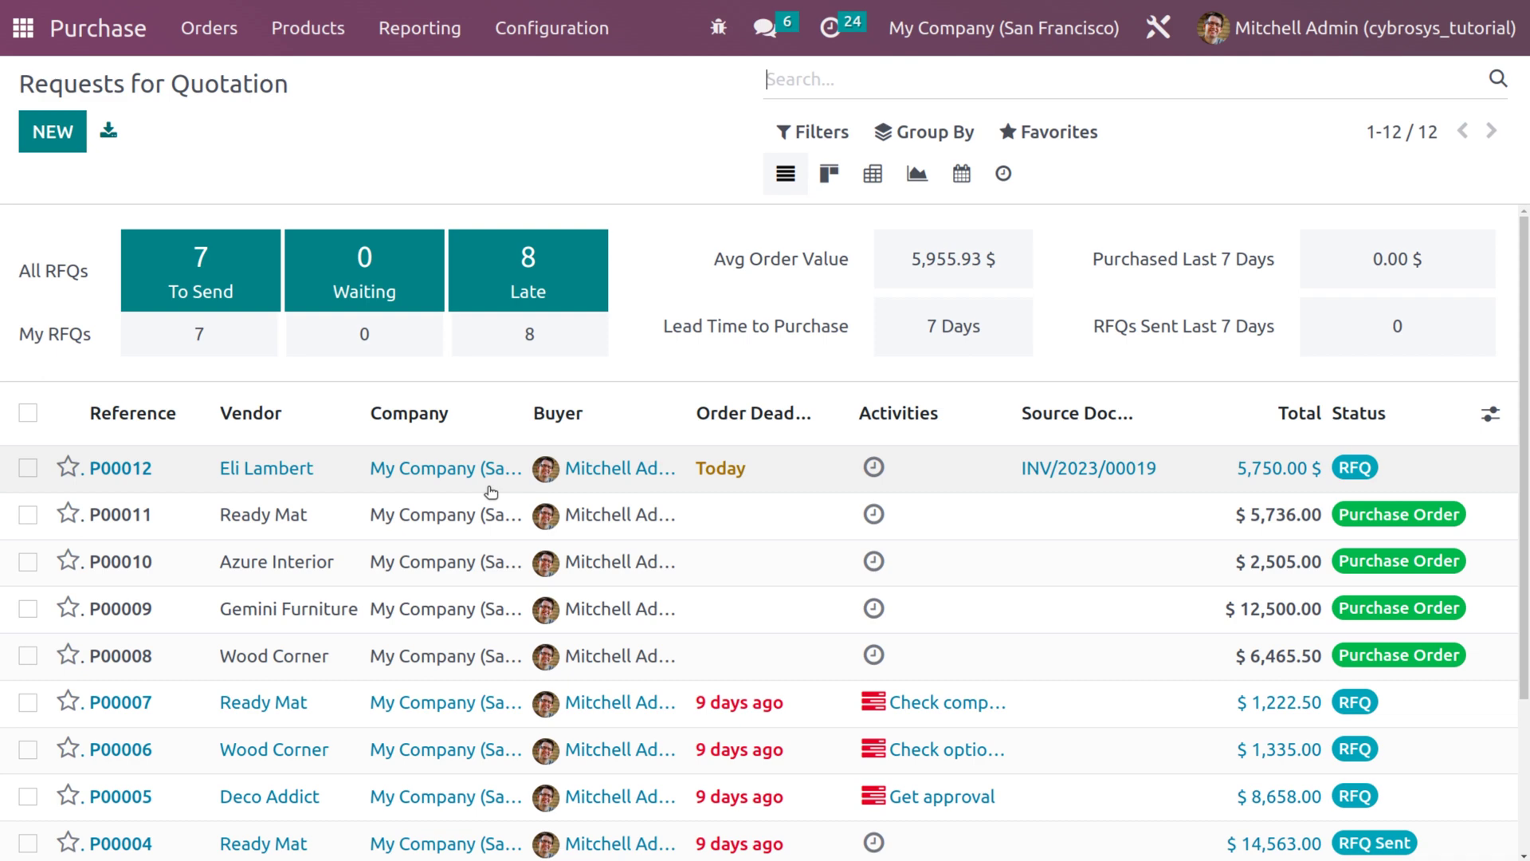
left_click(487, 487)
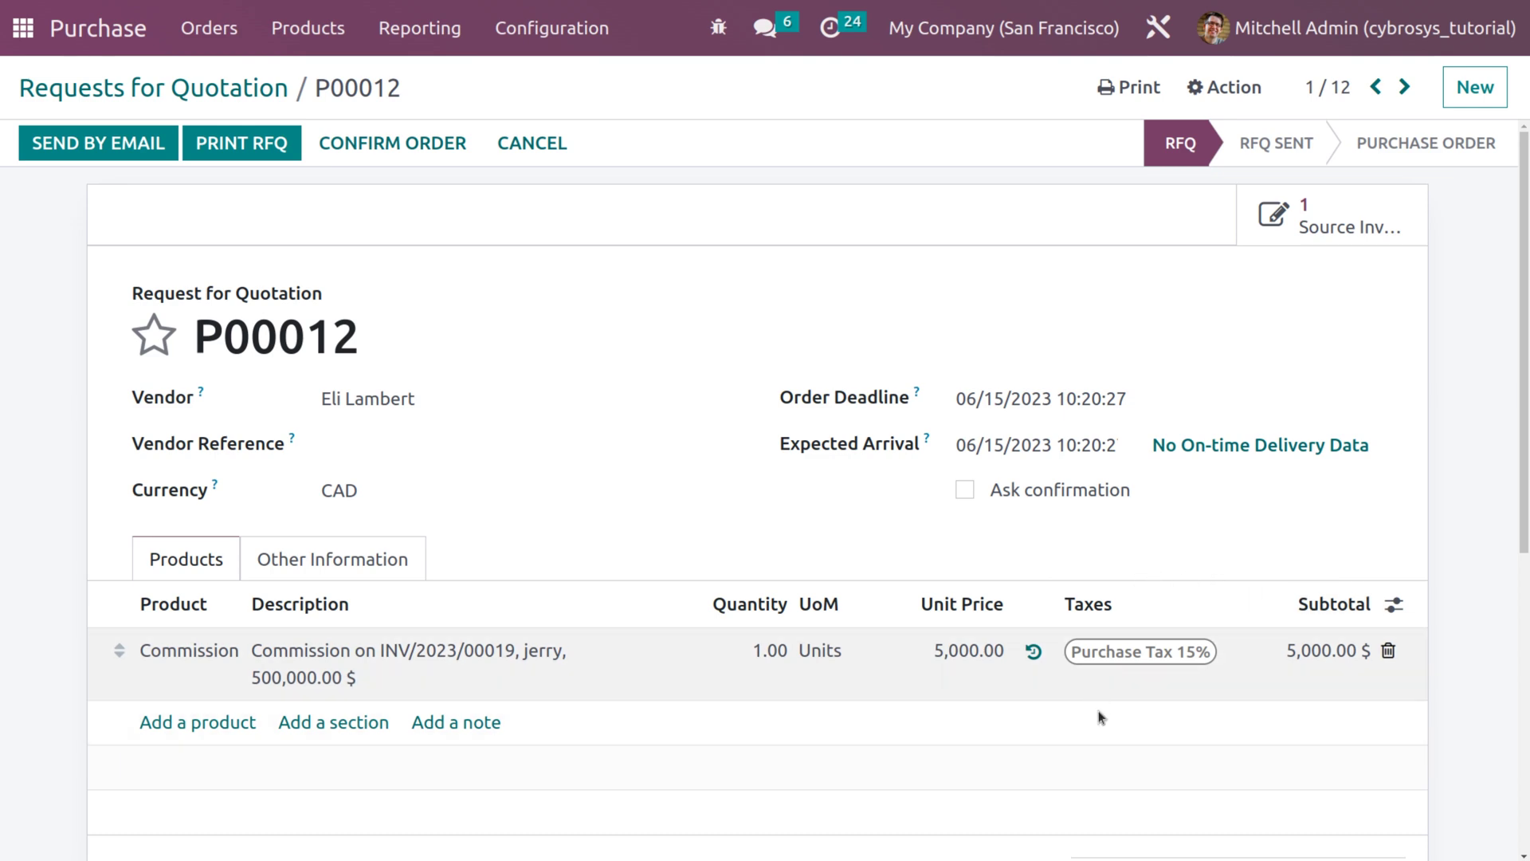
left_click(1202, 658)
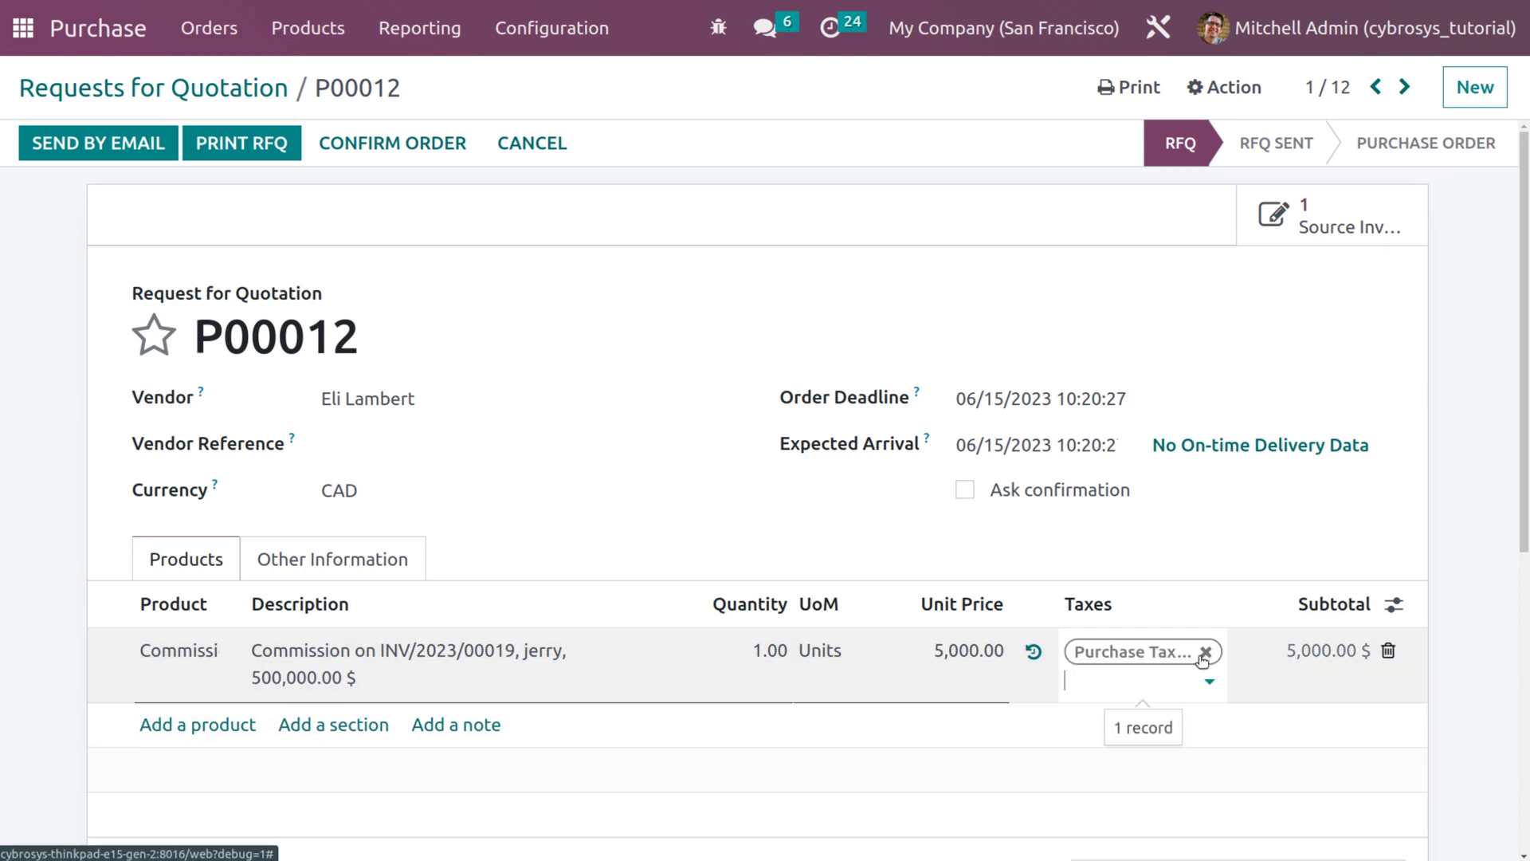
left_click(1207, 654)
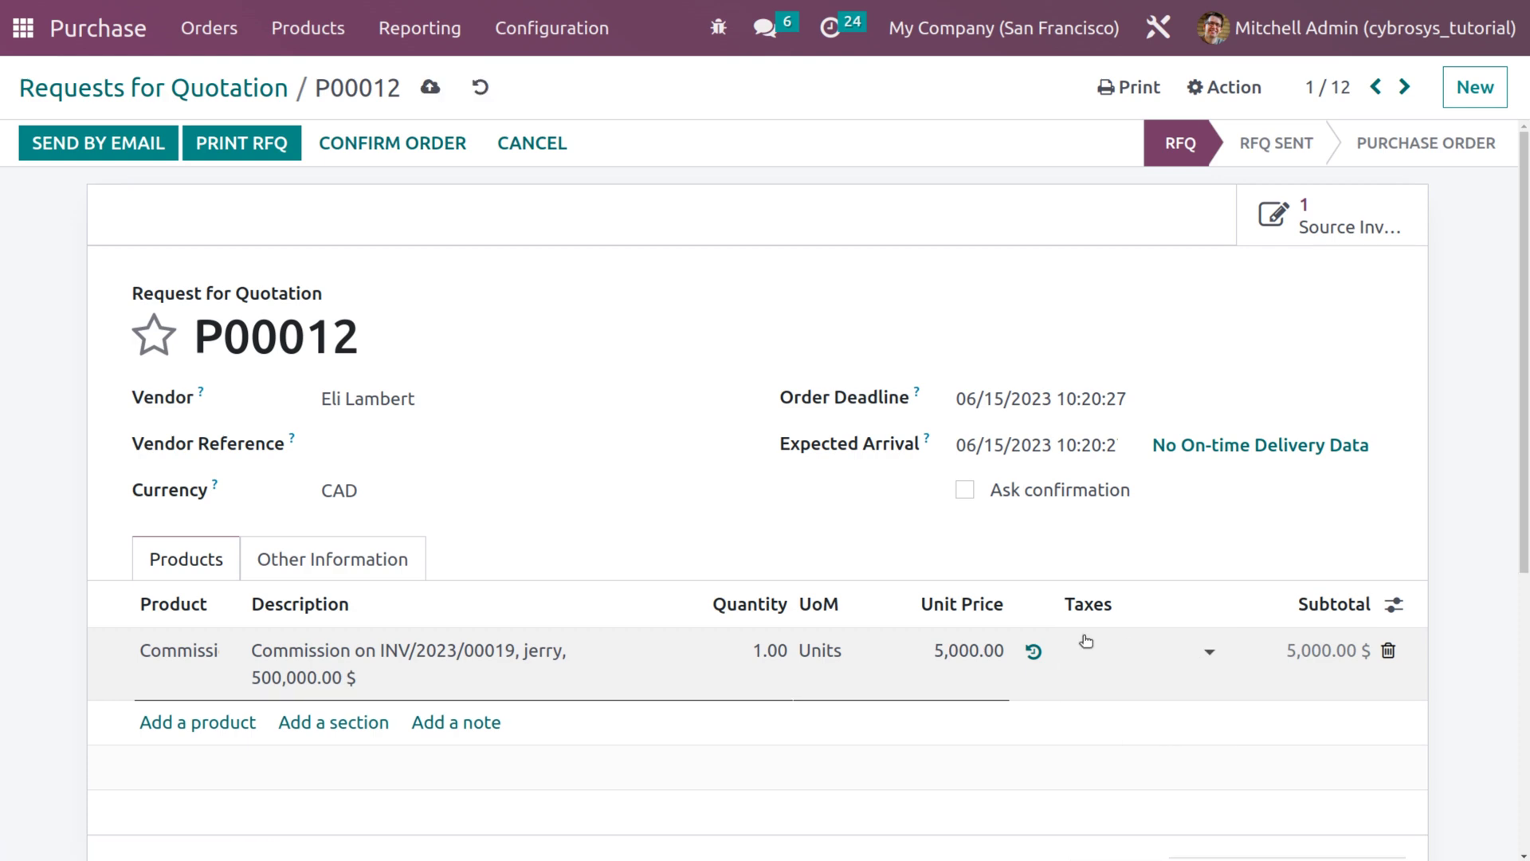
left_click(1116, 558)
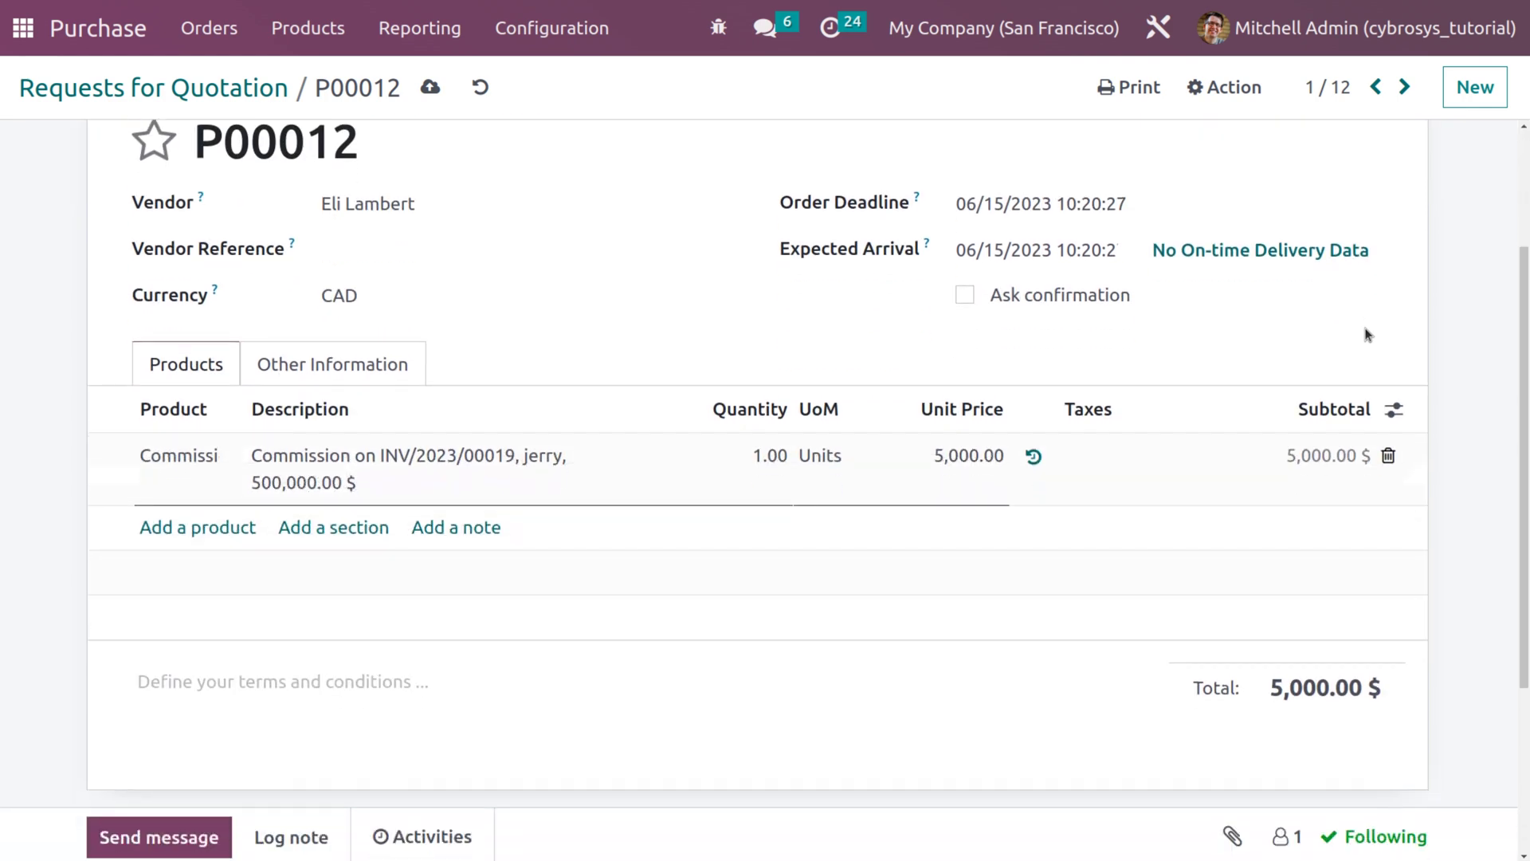
left_click(426, 149)
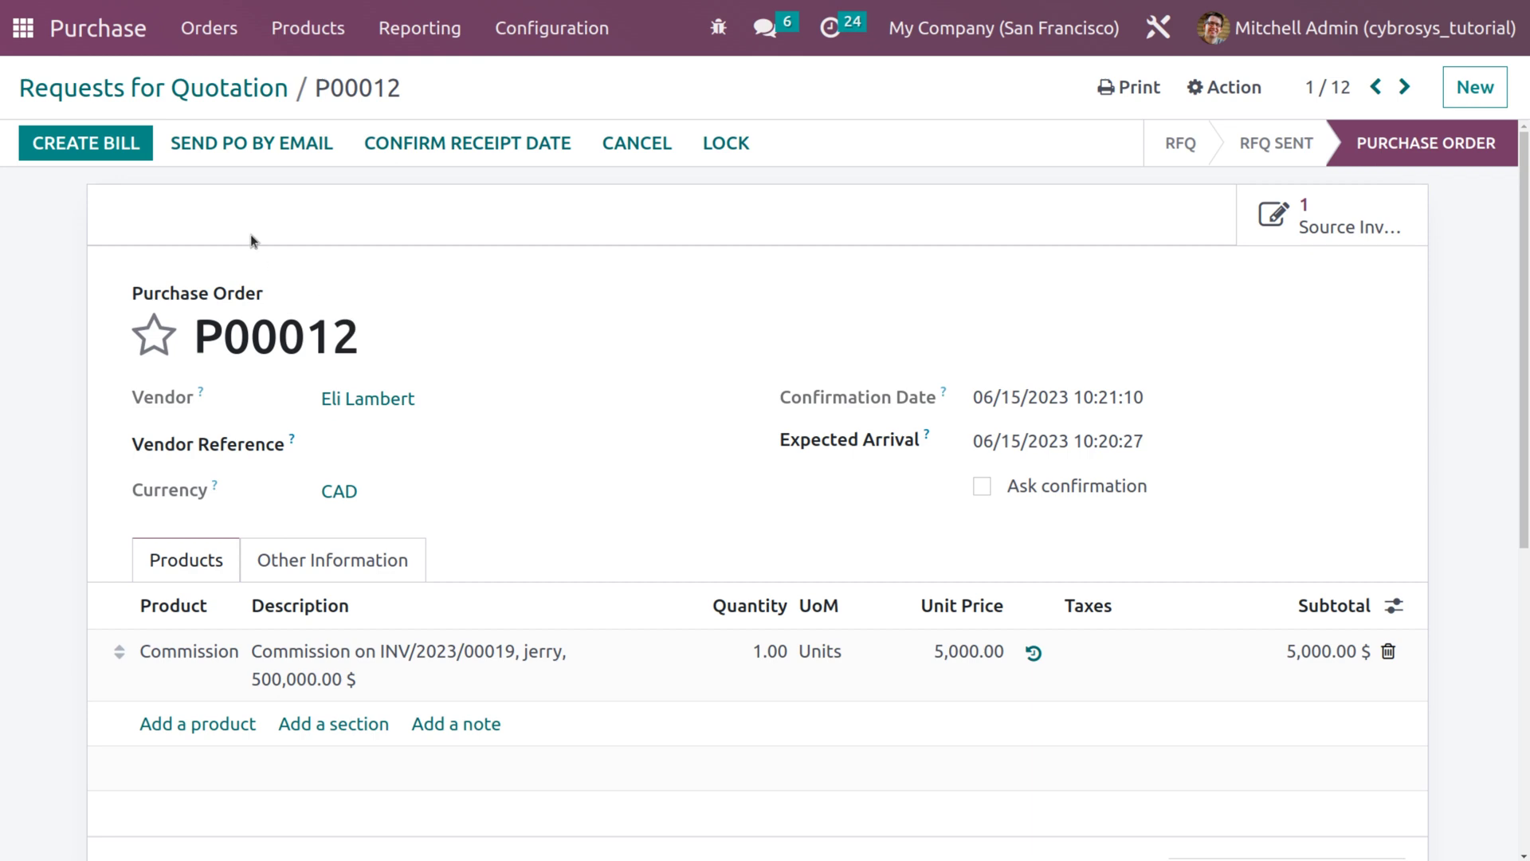
Bill P00012 dated 06/15/2023, post BILL/2023/06/0005, and register its 5,000.00 Bank payment
left_click(120, 143)
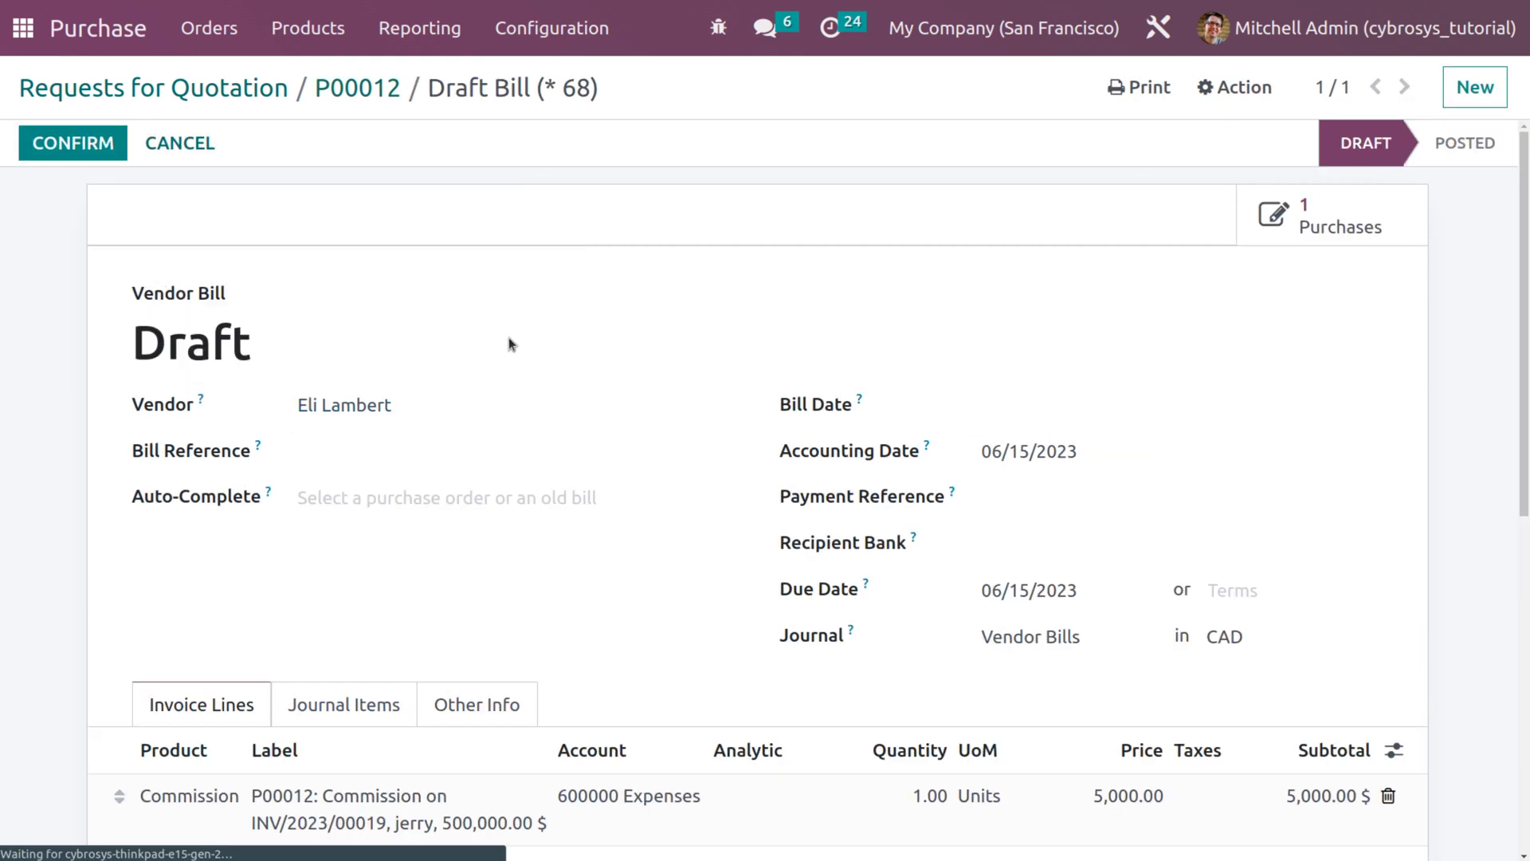
left_click(90, 146)
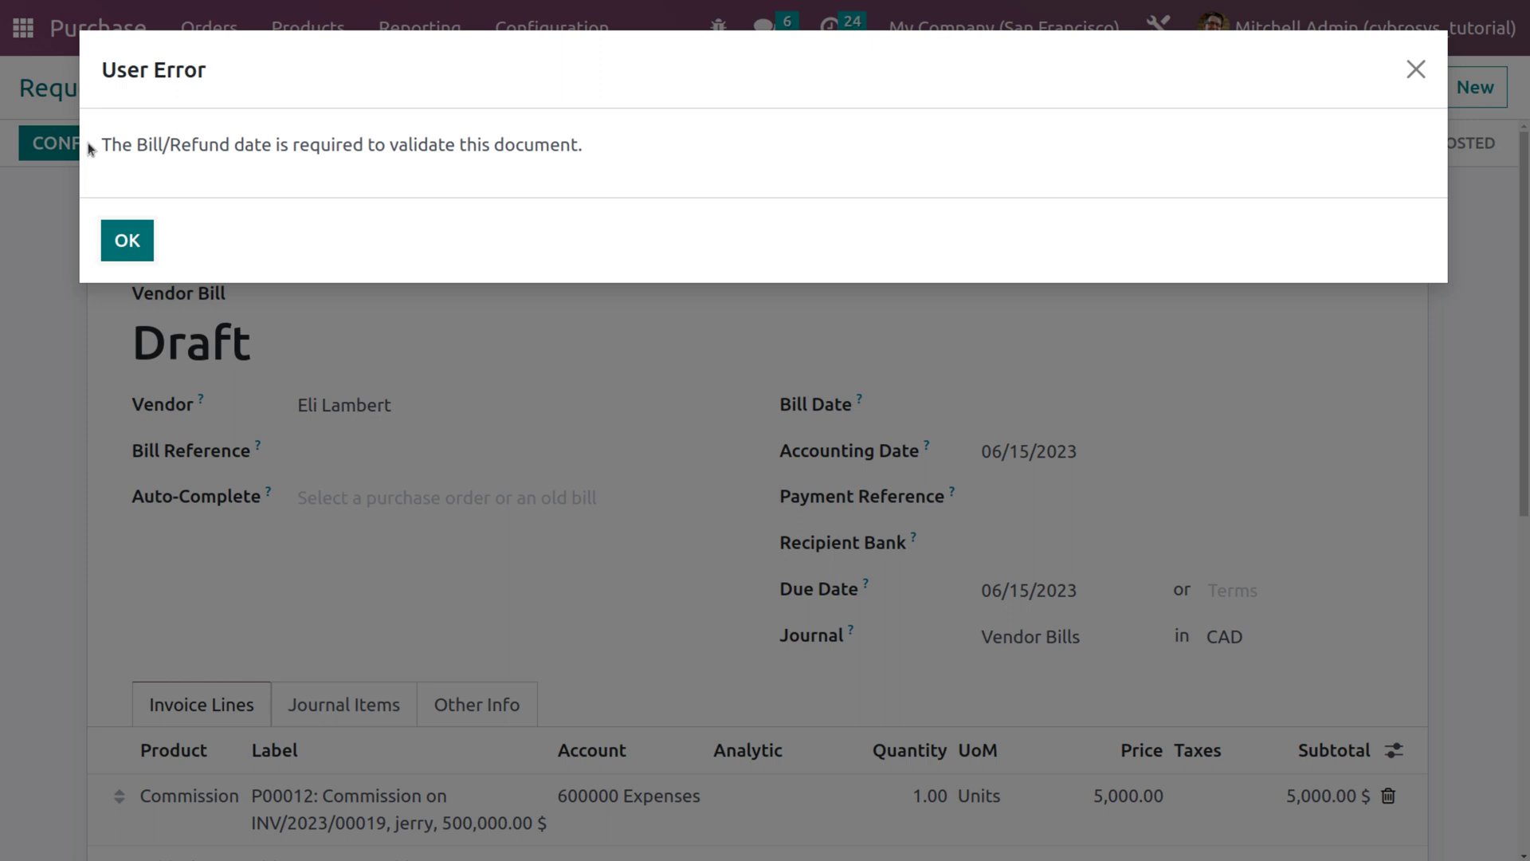
left_click(127, 238)
left_click(1011, 396)
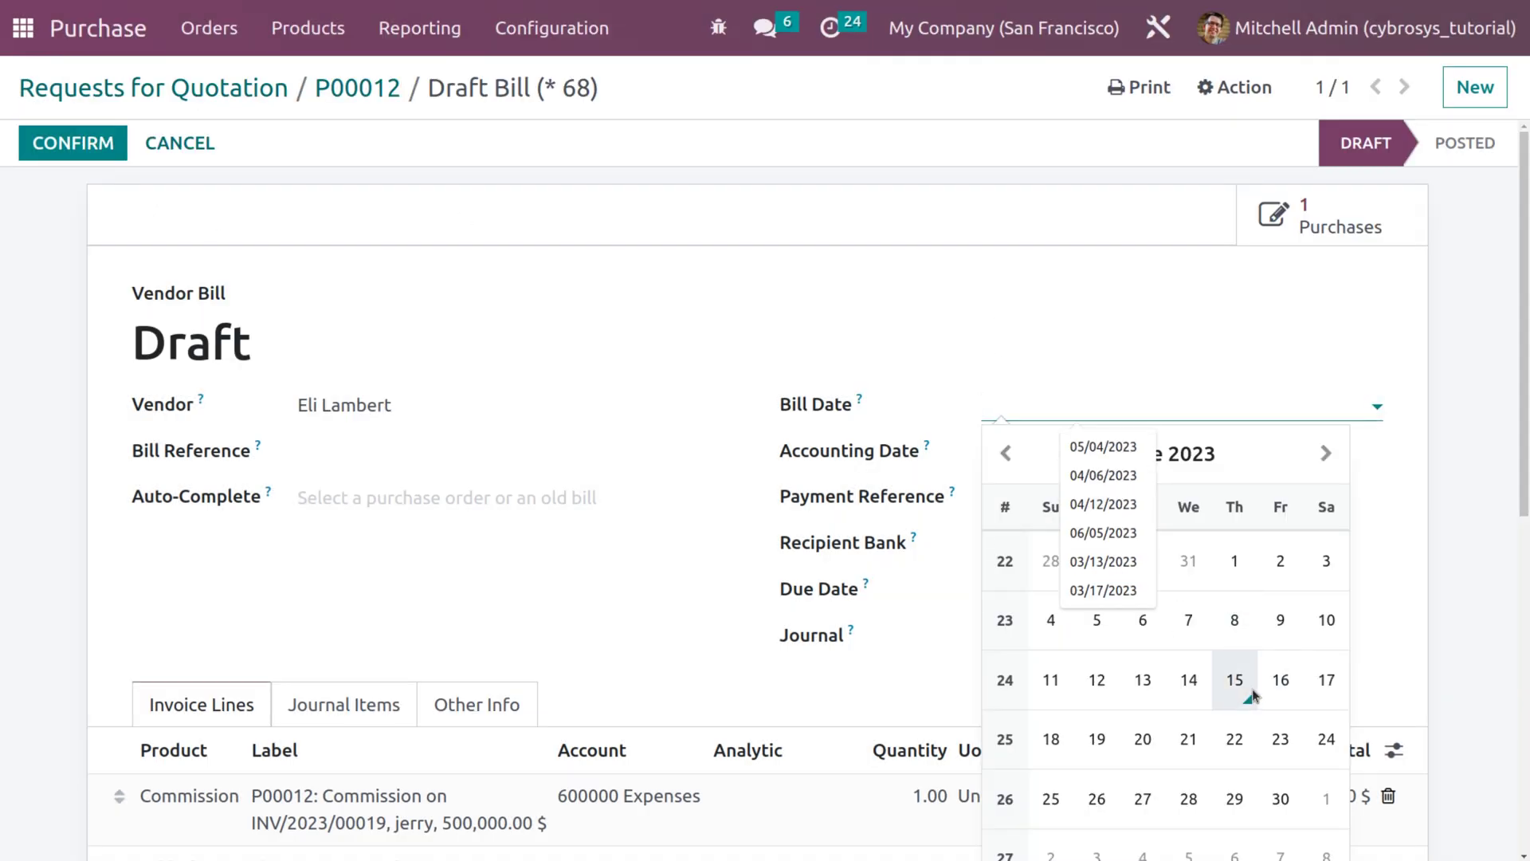
left_click(1234, 679)
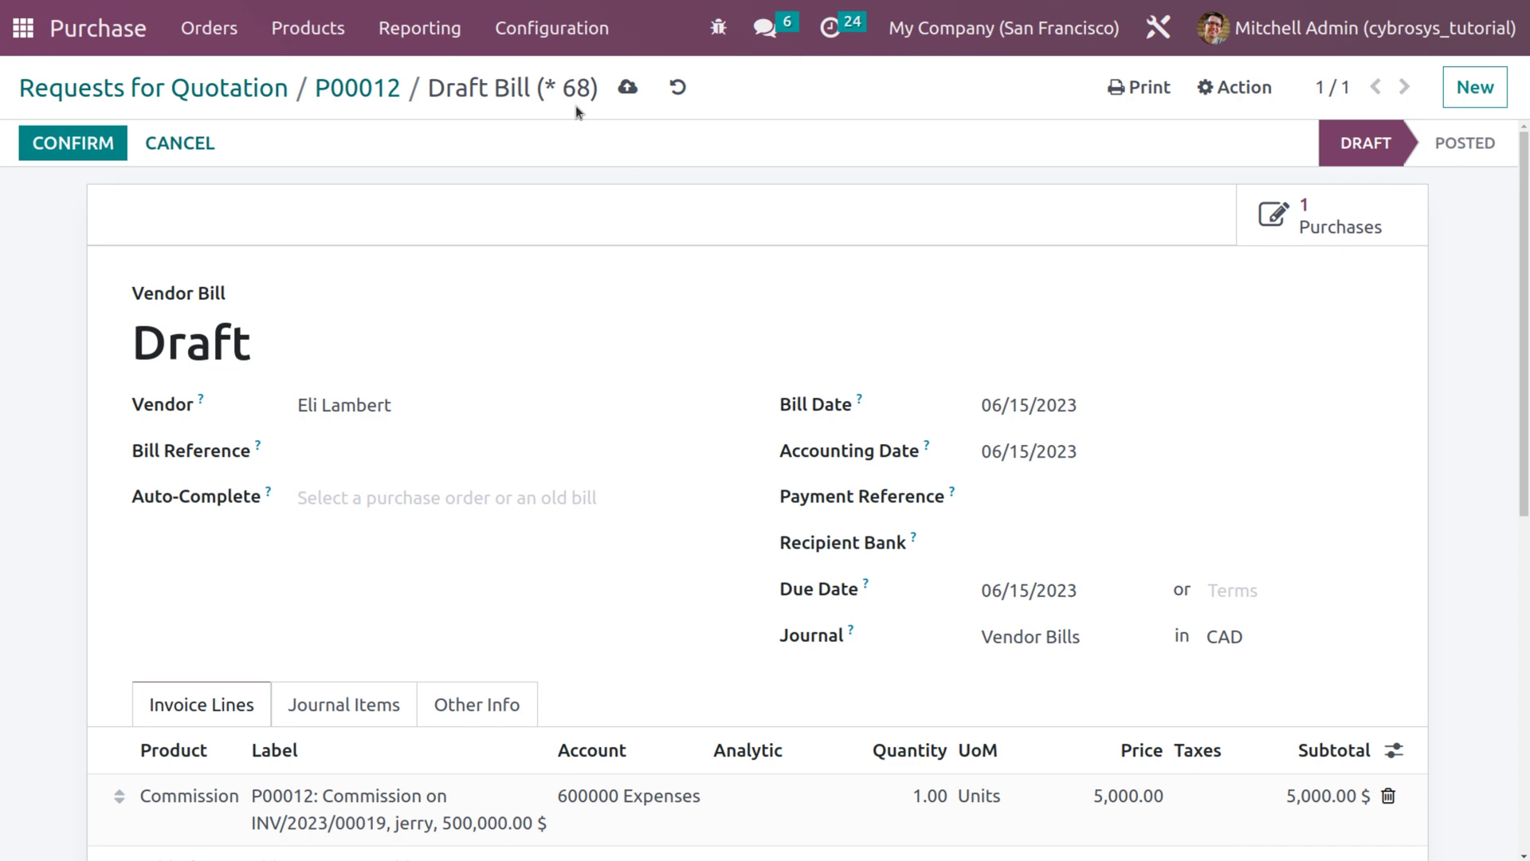
left_click(84, 145)
left_click(84, 145)
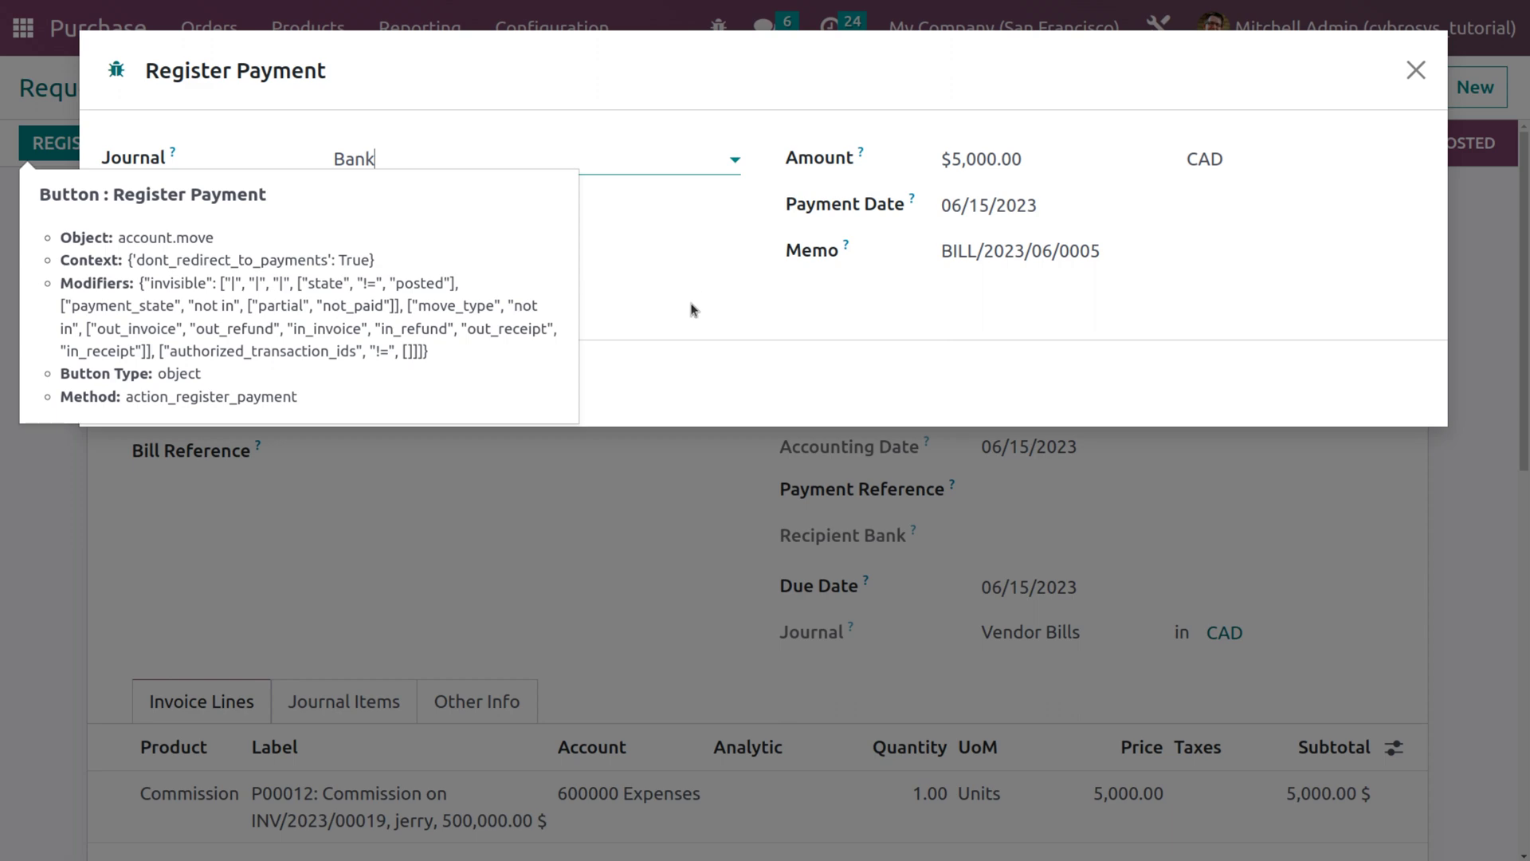
left_click(207, 380)
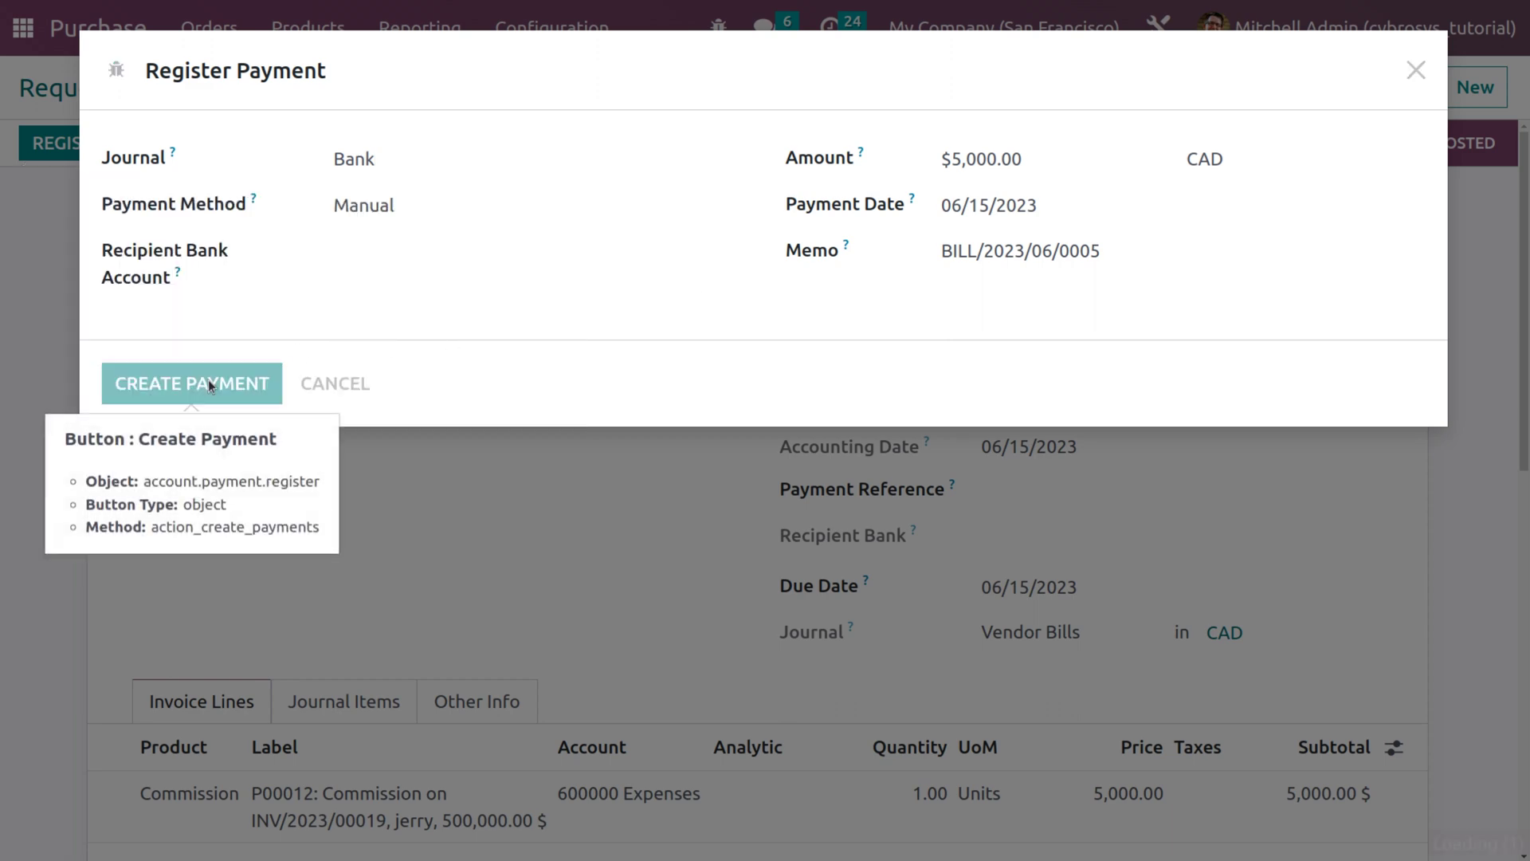